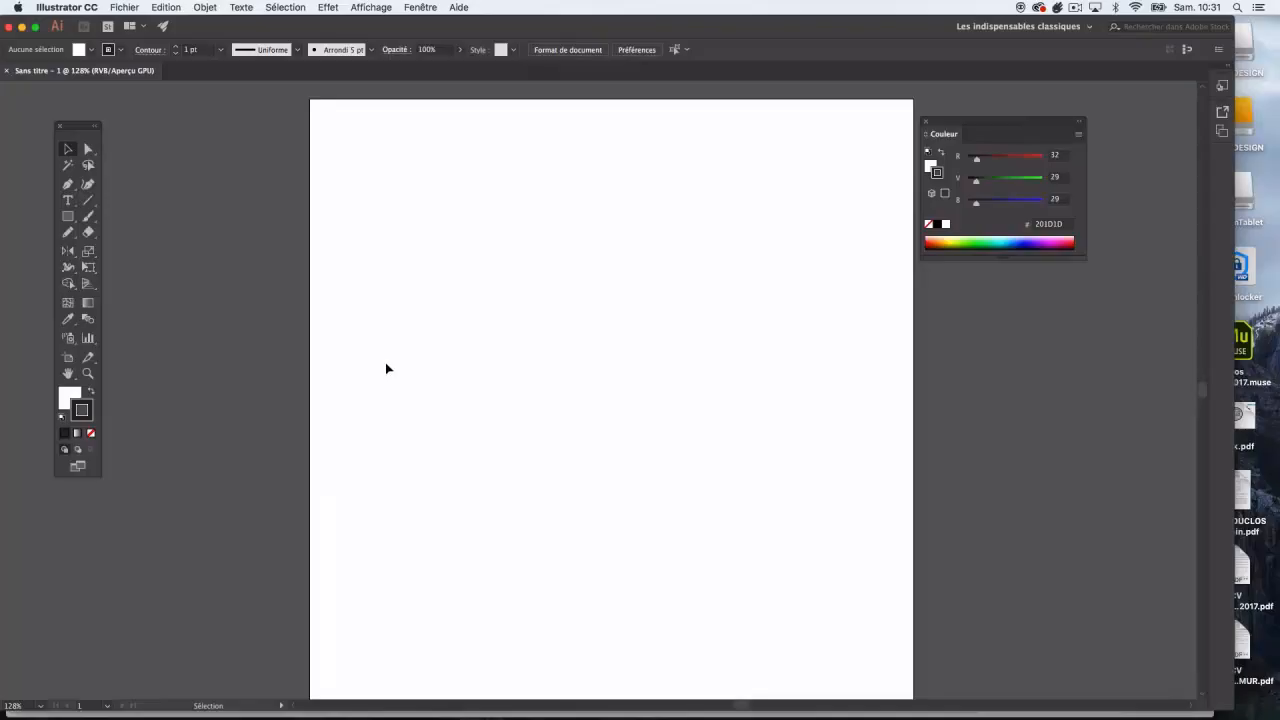
Draw a wavy stroke about 135 mm wide across the upper part of the artboard with the Paintbrush tool.
double_click(88, 218)
left_click(253, 273)
left_click(88, 217)
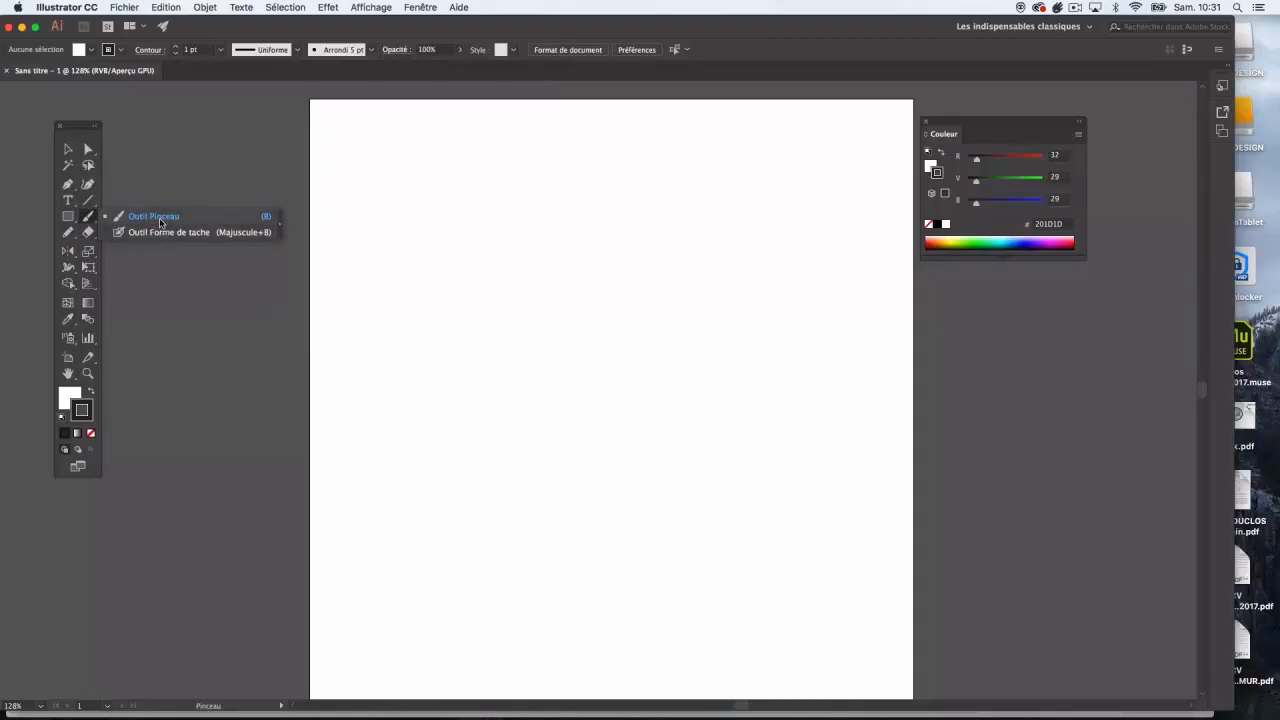
left_click(160, 218)
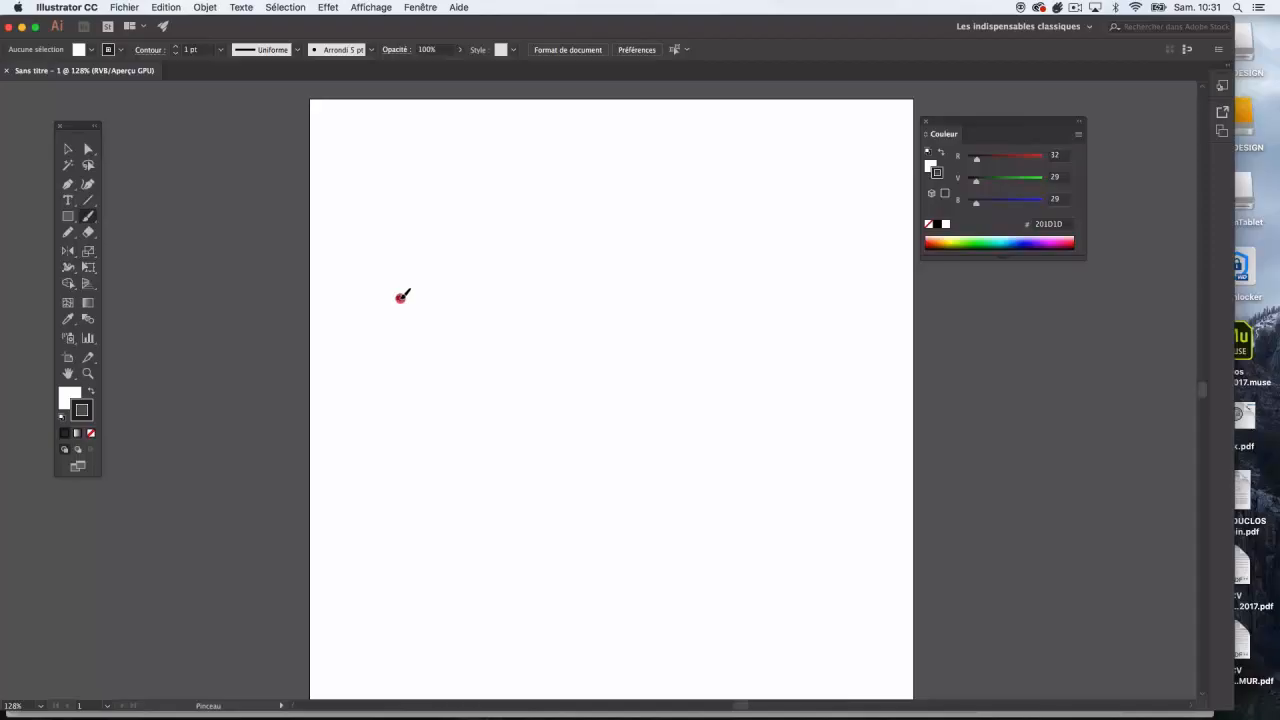
mouse_move(401, 297)
left_mouse_down()
mouse_move(434, 267)
mouse_move(463, 298)
mouse_move(509, 247)
mouse_move(551, 287)
mouse_move(600, 234)
mouse_move(645, 277)
mouse_move(702, 242)
mouse_move(732, 268)
left_mouse_up()
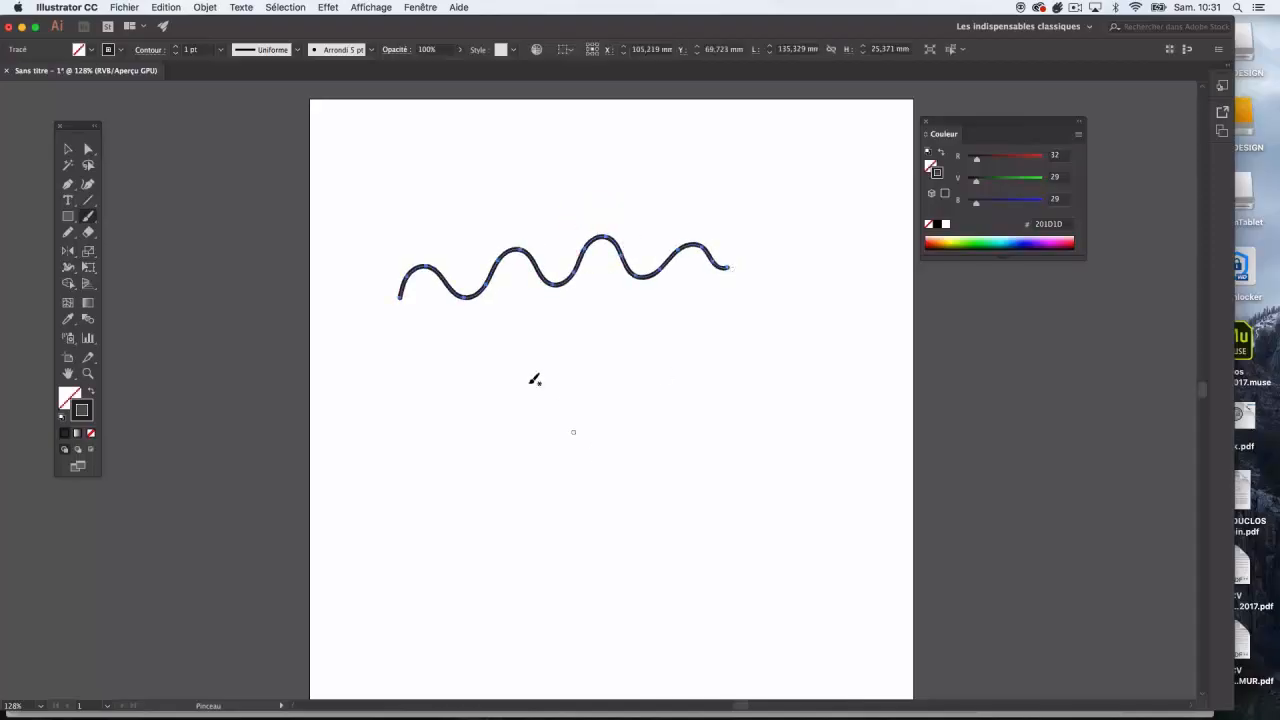
Draw a freehand fir-tree outline about 60 mm wide and 68 mm high below the wavy line with the Paintbrush tool.
left_click(88, 374)
left_click(594, 279)
key("space")
left_click_drag(511, 280, 481, 240)
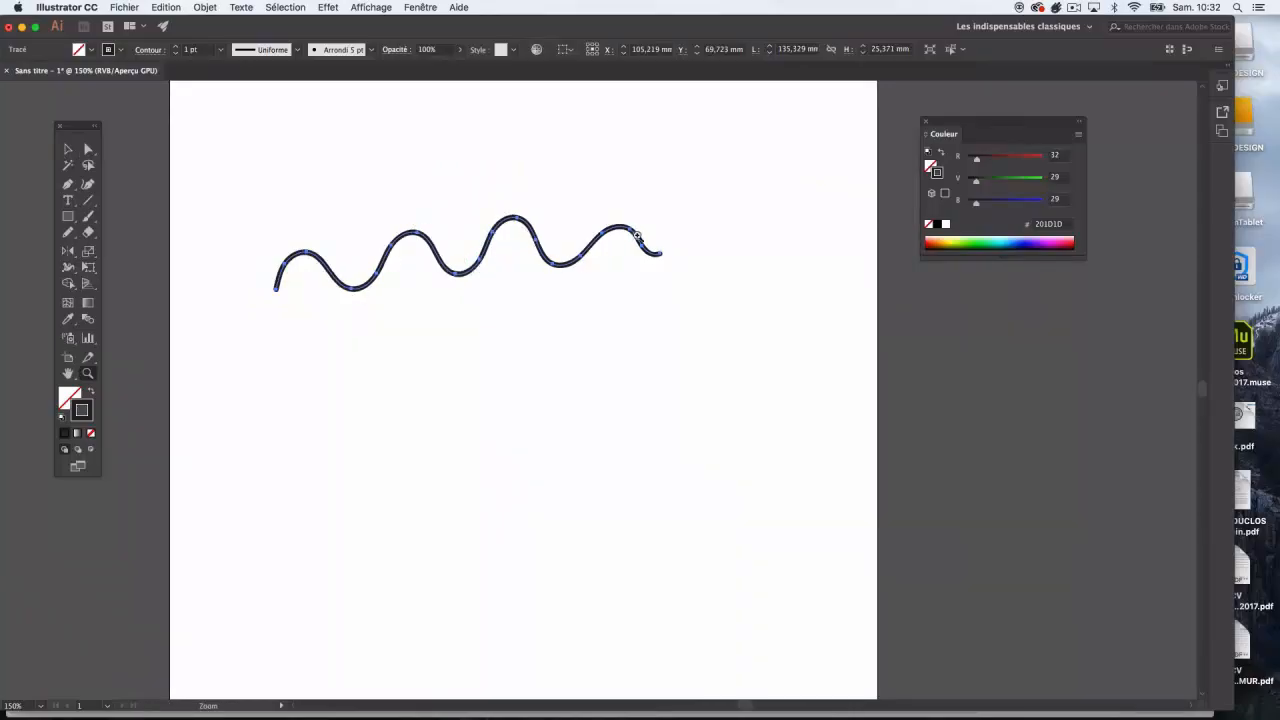
left_click(90, 219)
mouse_move(429, 477)
left_mouse_down()
mouse_move(447, 441)
mouse_move(419, 435)
mouse_move(447, 413)
mouse_move(416, 406)
mouse_move(489, 340)
mouse_move(505, 397)
mouse_move(550, 393)
mouse_move(511, 412)
mouse_move(531, 421)
mouse_move(485, 448)
mouse_move(537, 453)
mouse_move(473, 472)
mouse_move(469, 532)
mouse_move(441, 533)
mouse_move(432, 474)
left_mouse_up()
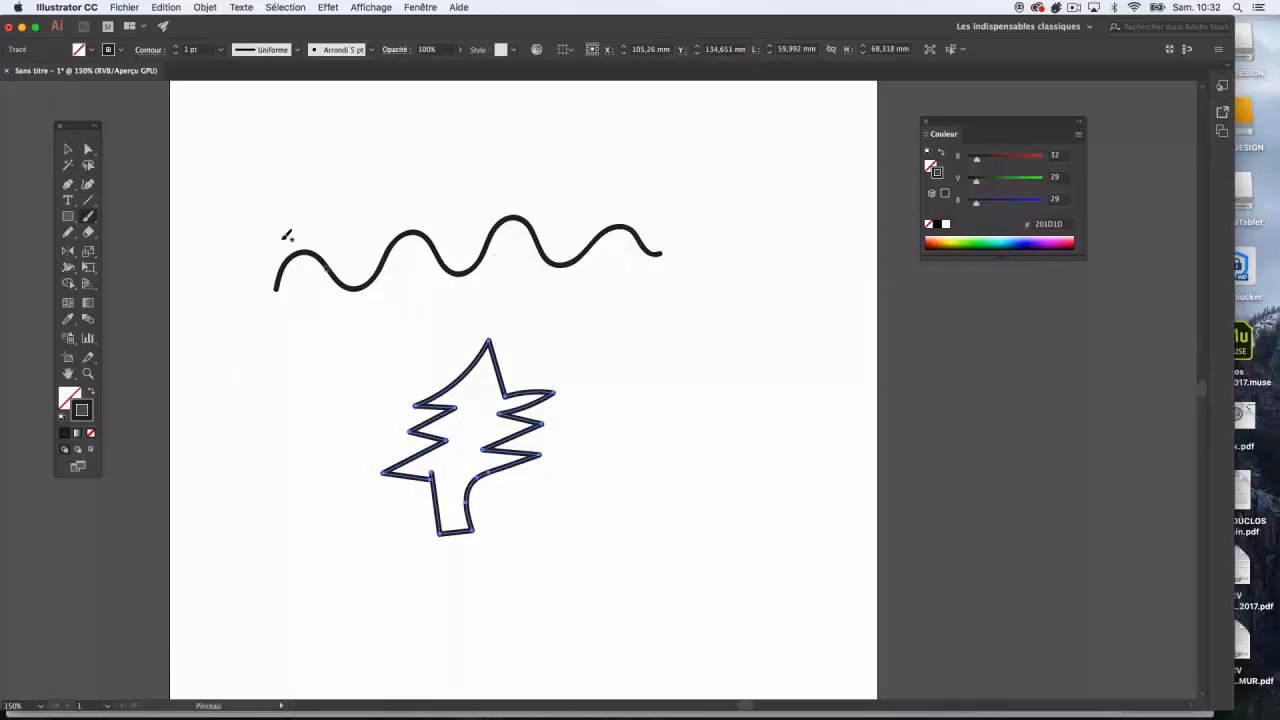
Set the fir-tree outline's stroke color to bright red, F90B0B.
left_click(67, 149)
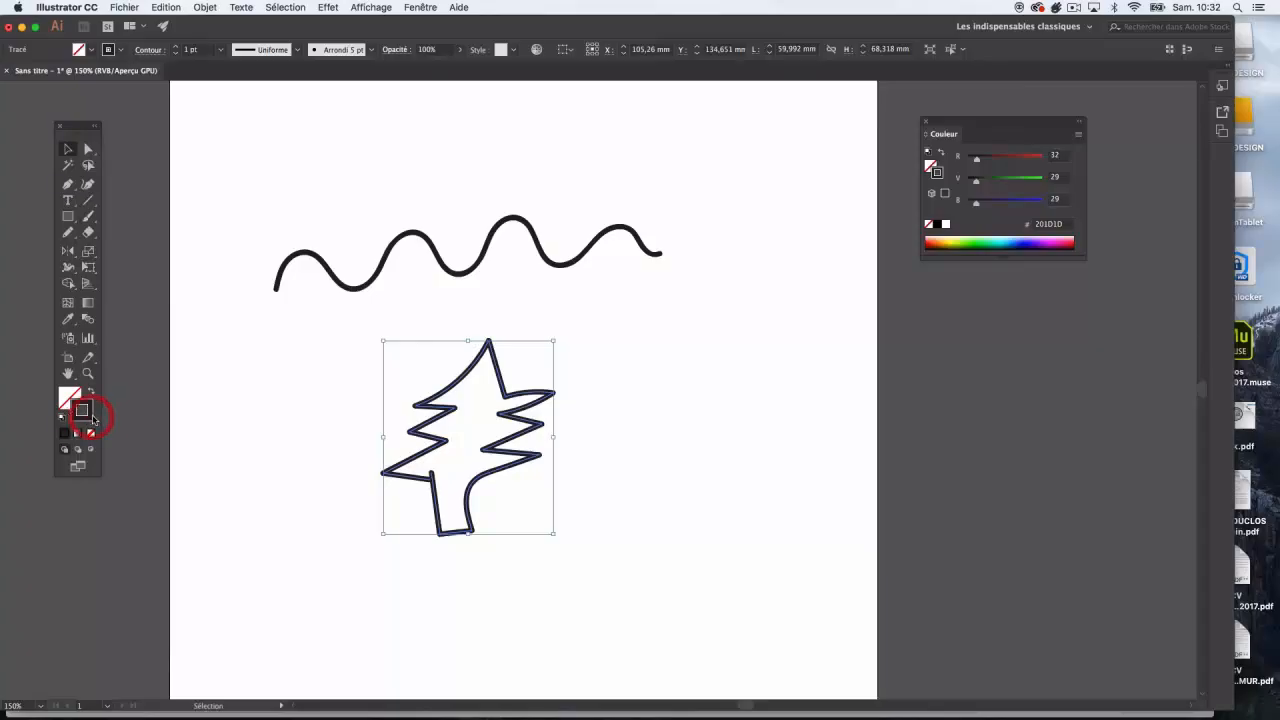
double_click(89, 416)
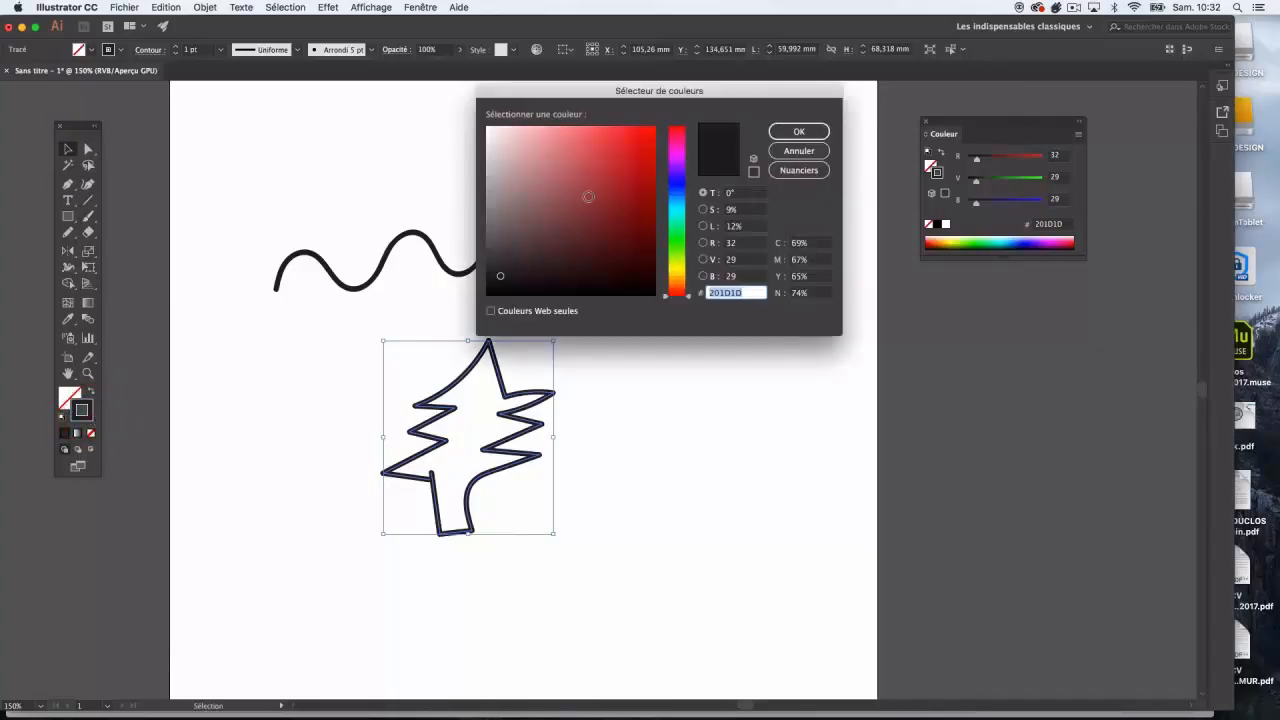
left_click_drag(588, 196, 649, 130)
left_click(773, 136)
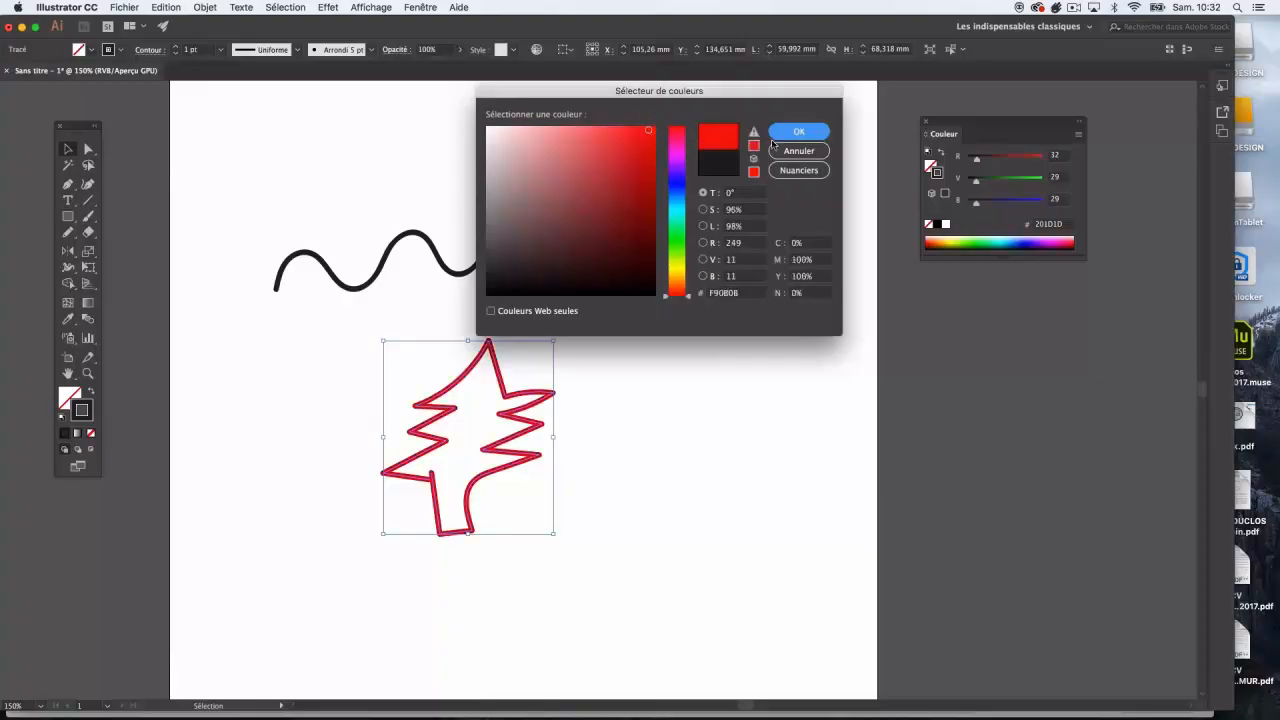
Select the wavy line and set its stroke color to green, 1EAF0E.
left_click(476, 260)
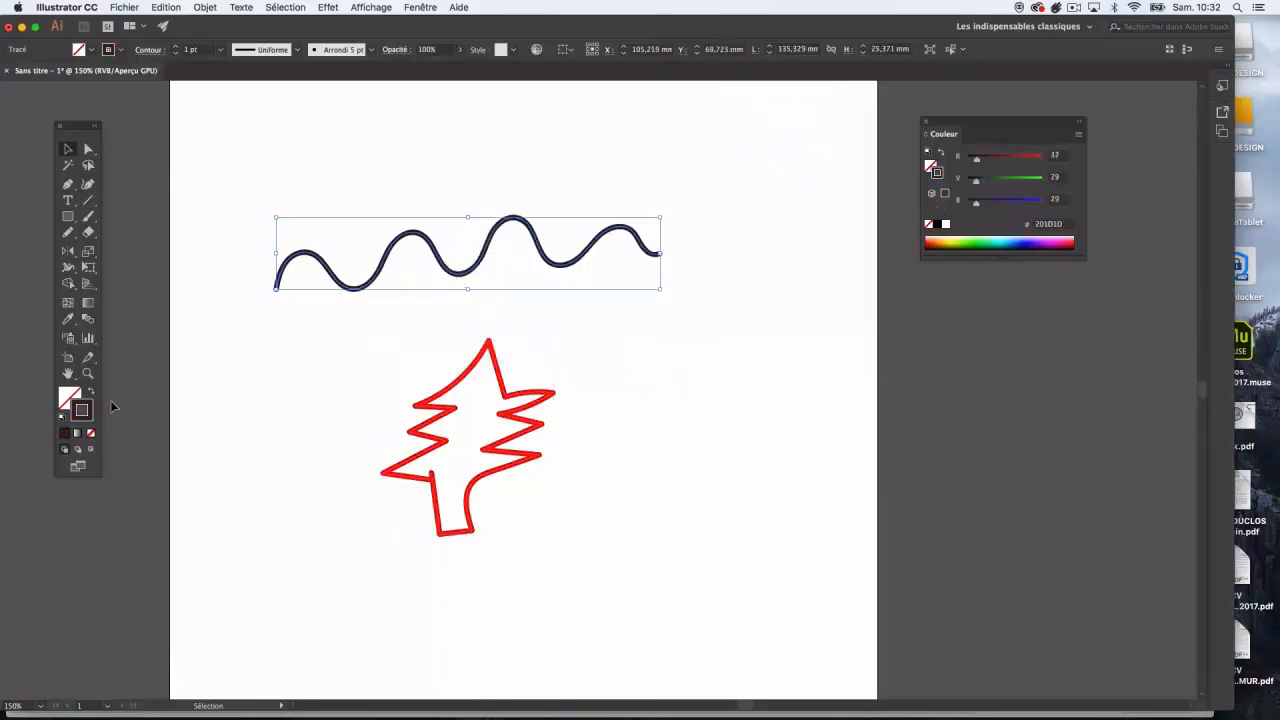
double_click(86, 411)
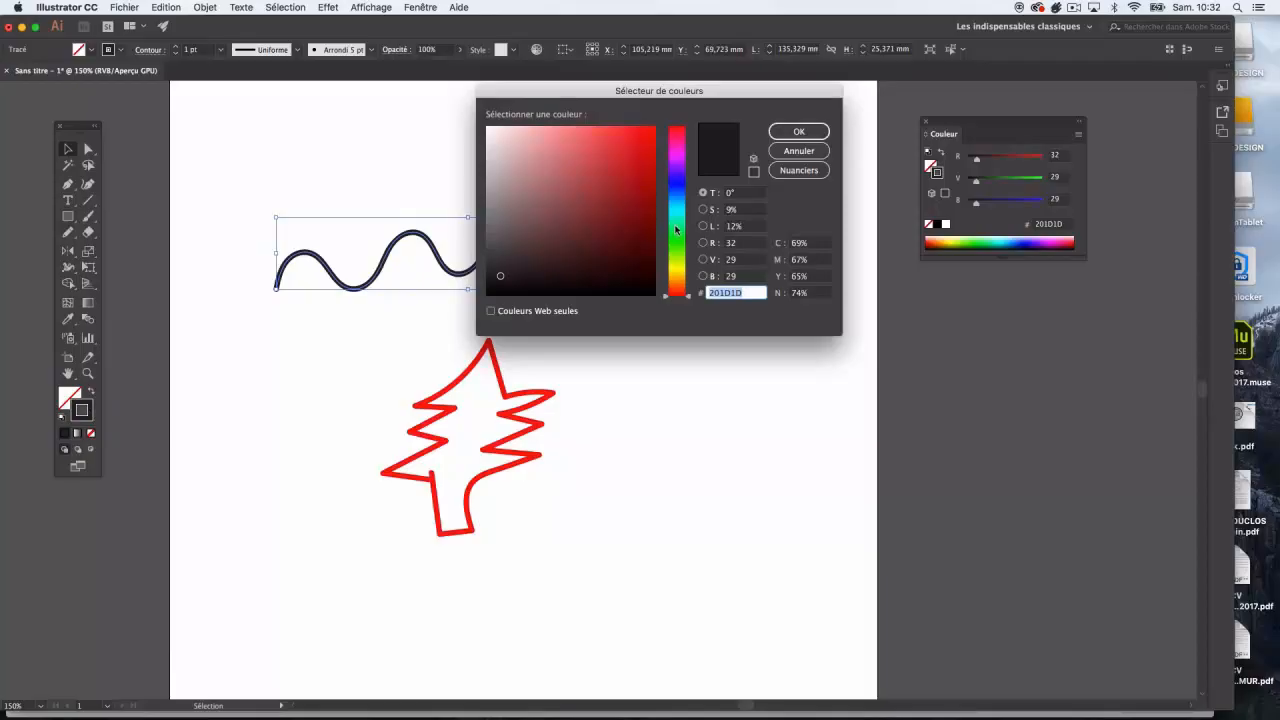
left_click(675, 230)
left_click(637, 180)
left_click(798, 131)
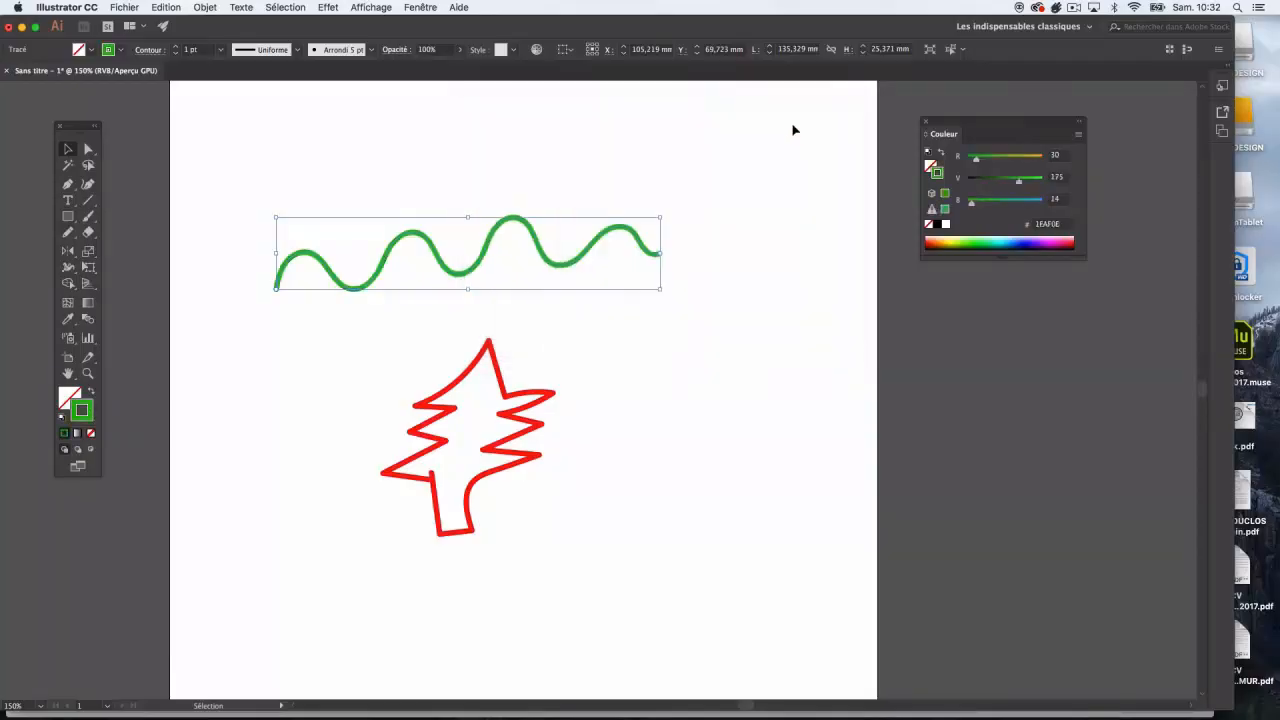
Delete both the wavy line and the fir-tree outline from the artboard.
left_click(69, 150)
left_click_drag(363, 182, 464, 368)
key("BackSpace")
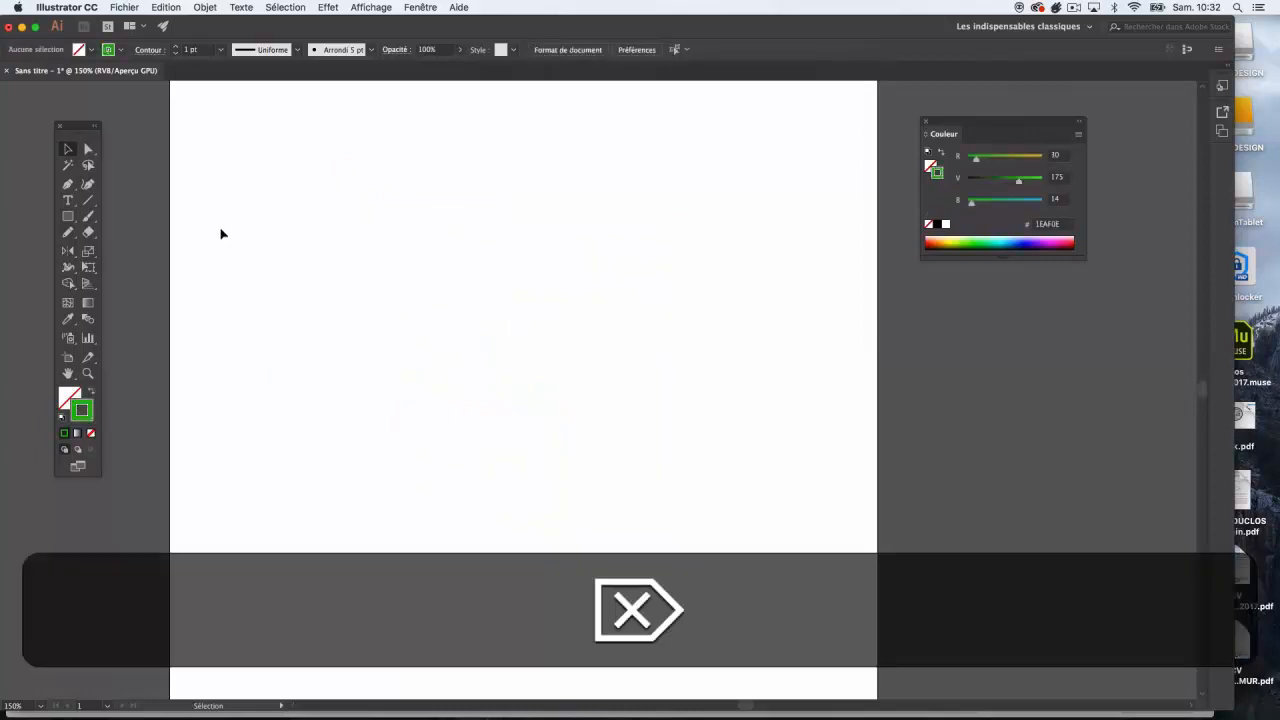
Draw a green wavy brush stroke about 124 mm wide and a second one about 122 mm wide above it.
left_click(88, 216)
mouse_move(284, 309)
left_mouse_down()
mouse_move(315, 261)
mouse_move(355, 298)
mouse_move(409, 254)
mouse_move(454, 293)
mouse_move(514, 250)
mouse_move(553, 283)
mouse_move(606, 249)
mouse_move(632, 273)
left_mouse_up()
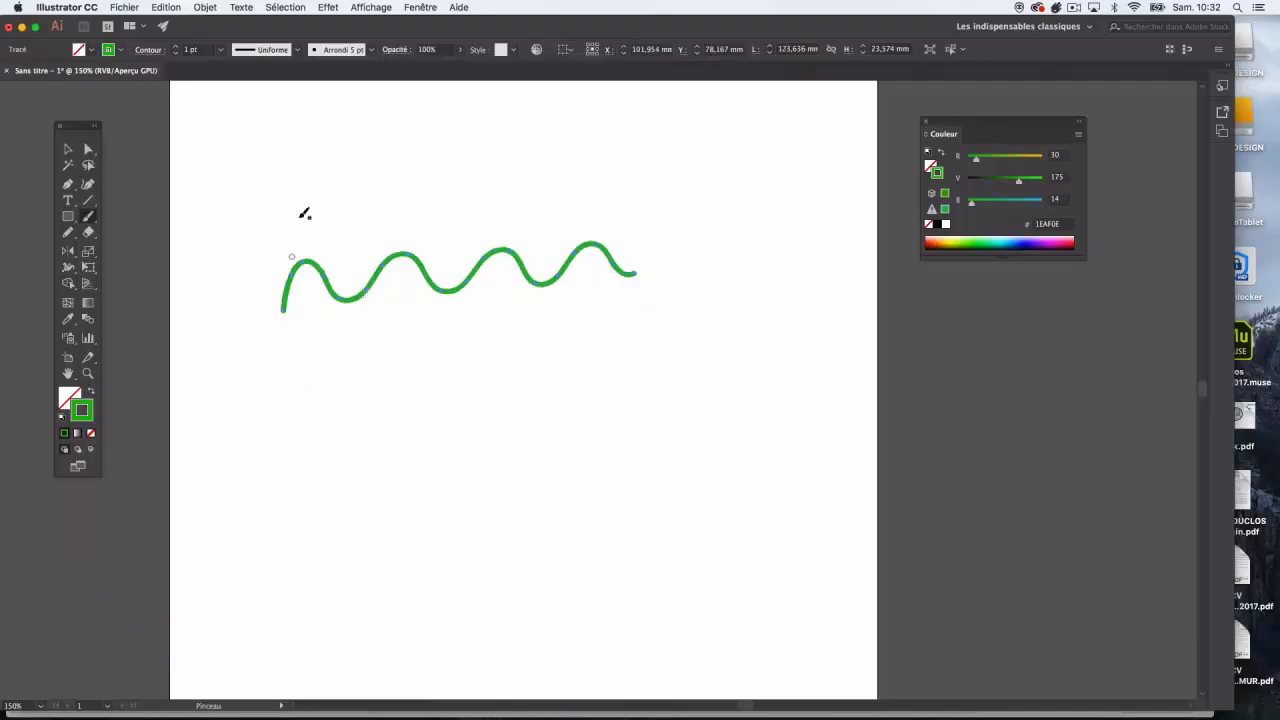
mouse_move(282, 221)
left_mouse_down()
mouse_move(308, 183)
mouse_move(340, 214)
mouse_move(368, 180)
mouse_move(402, 178)
mouse_move(431, 209)
mouse_move(459, 177)
mouse_move(529, 208)
mouse_move(568, 175)
mouse_move(589, 206)
mouse_move(628, 188)
left_mouse_up()
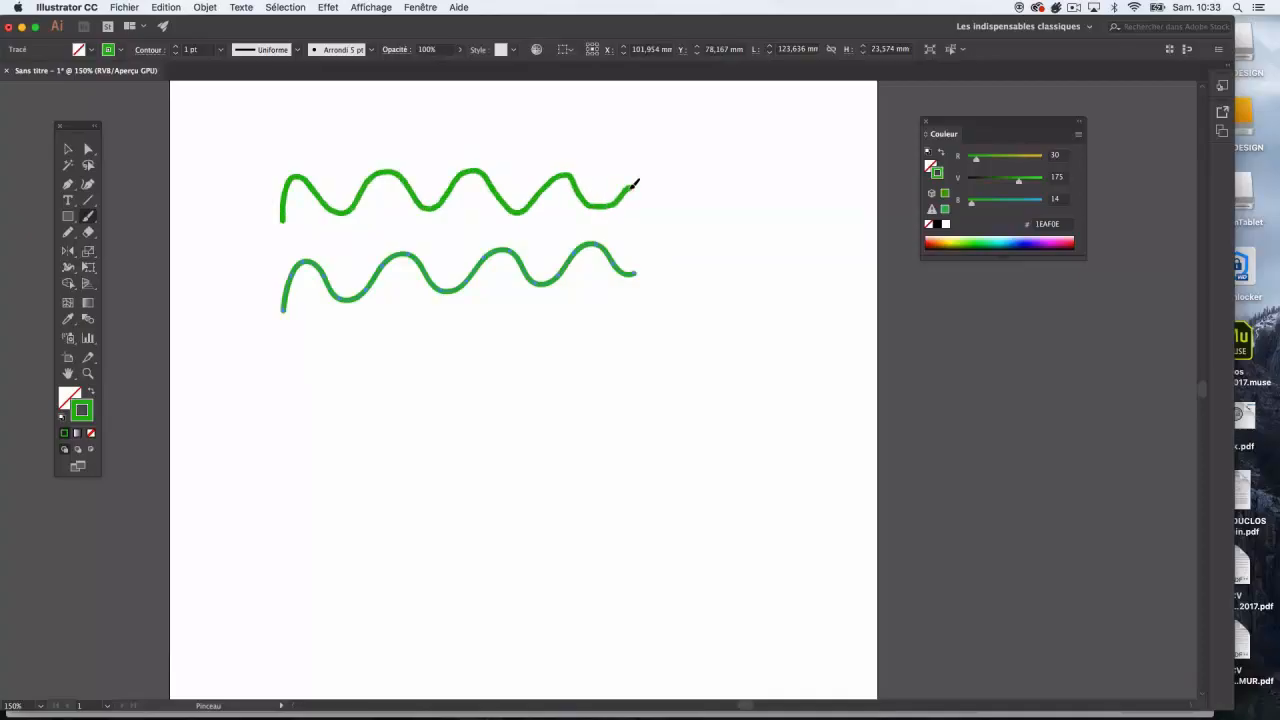
left_click_drag(632, 185, 626, 186)
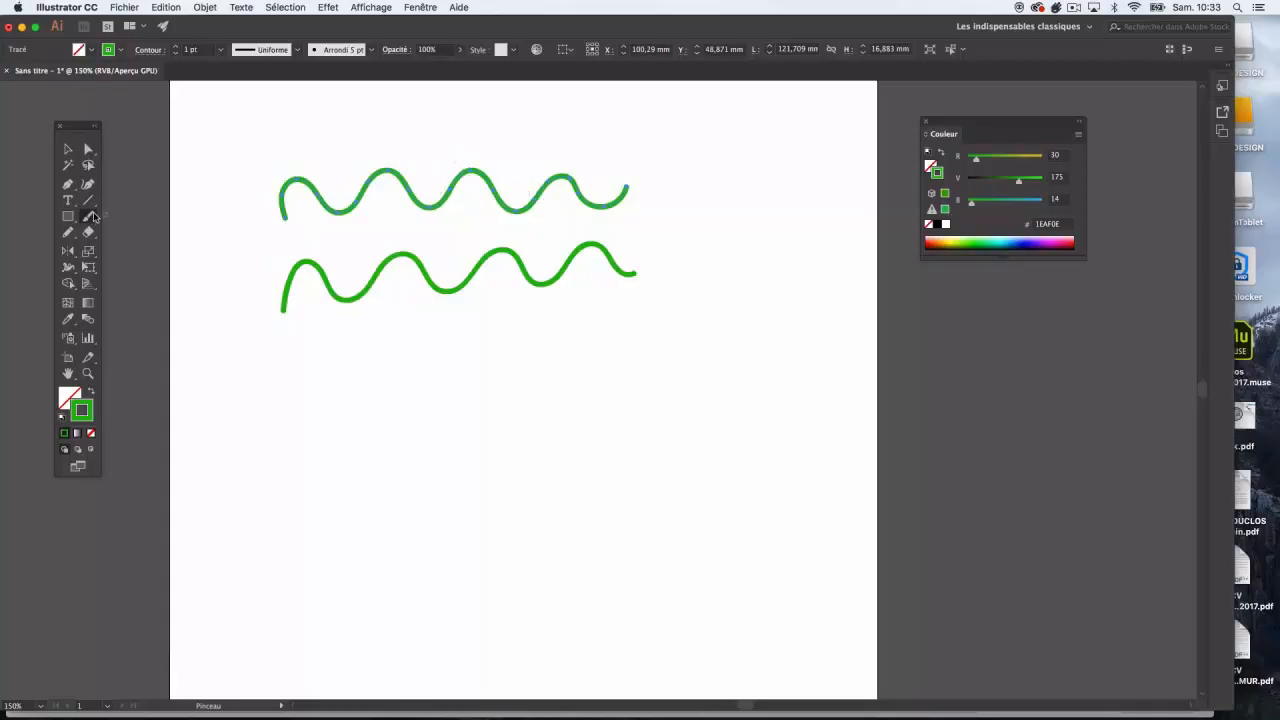
double_click(89, 217)
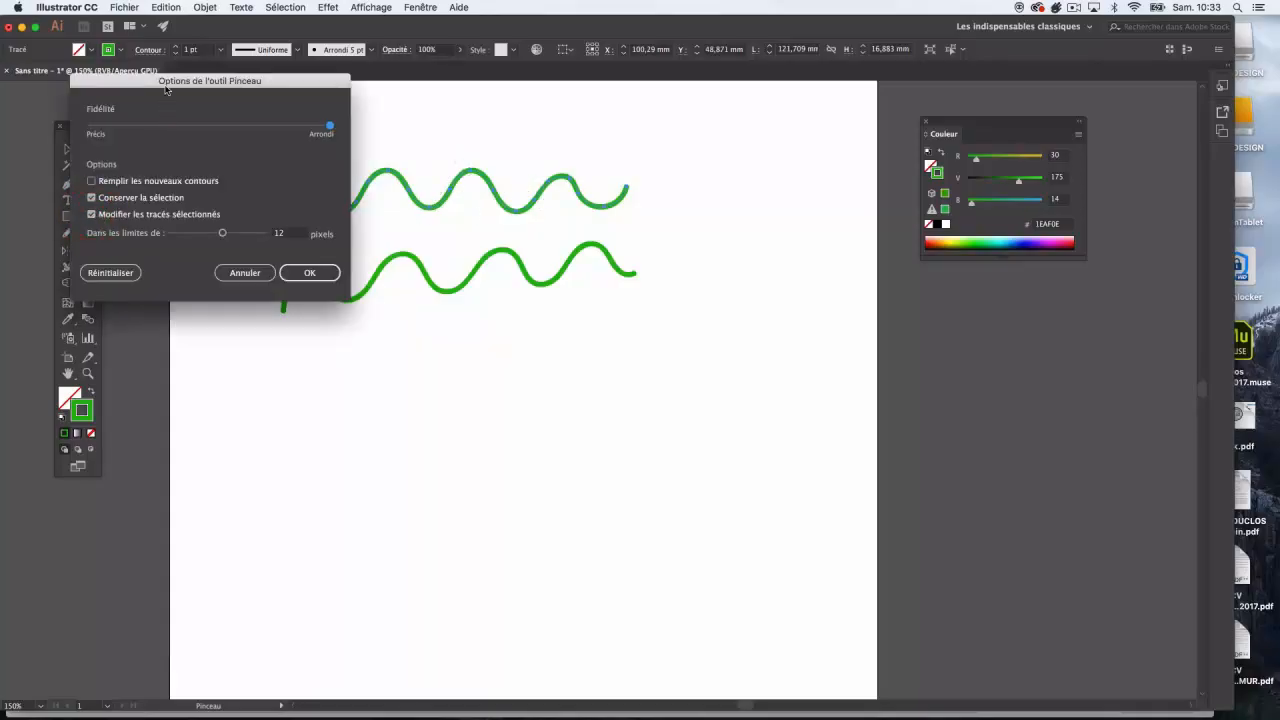
left_click_drag(165, 88, 440, 341)
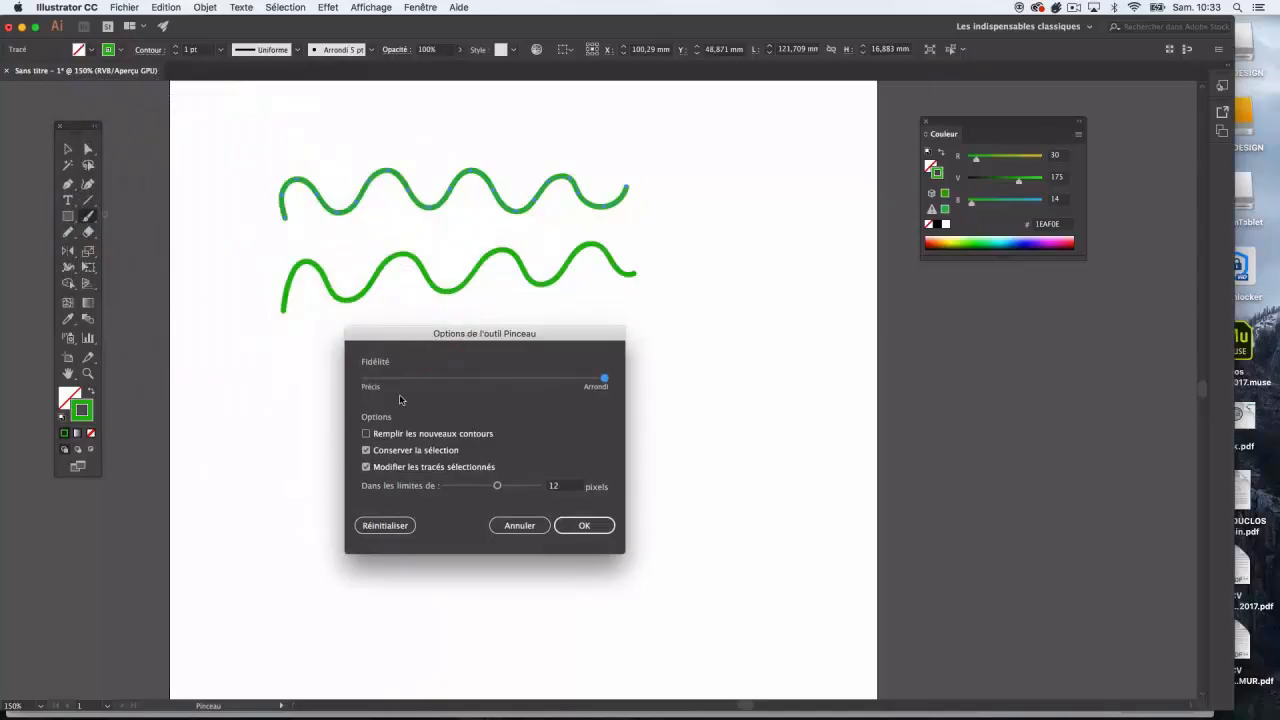
left_click(532, 526)
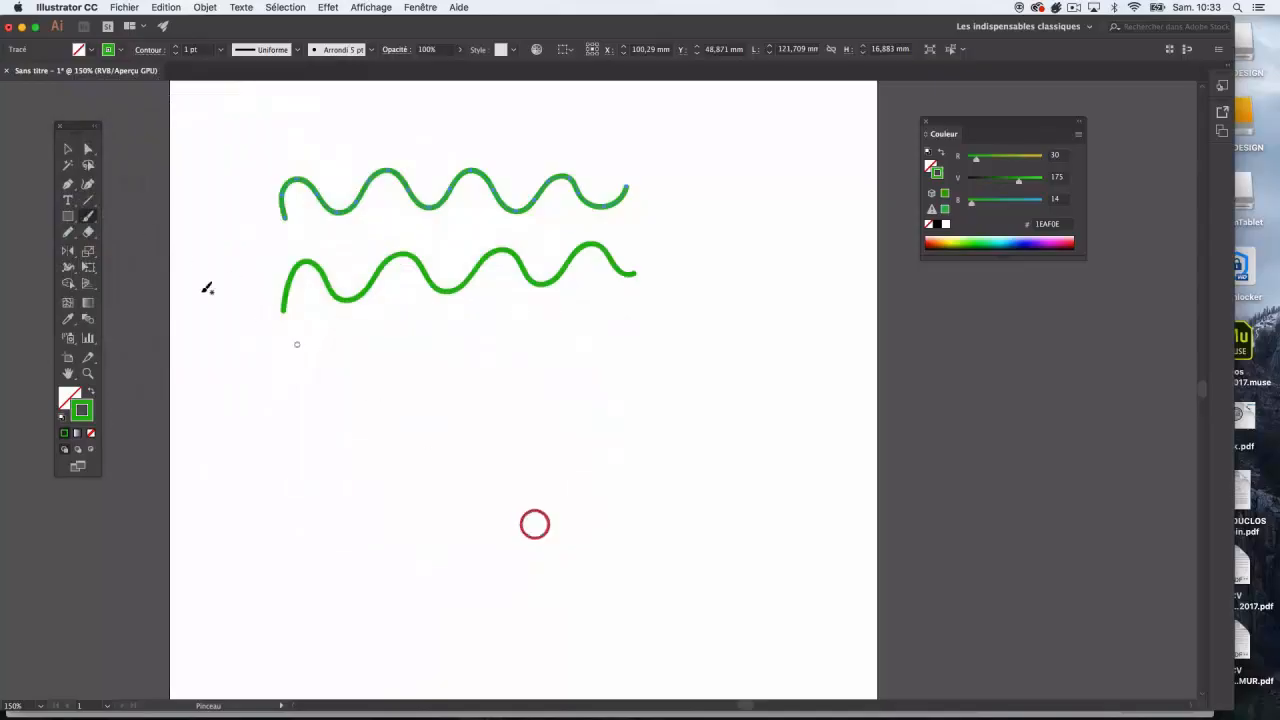
Set the Paintbrush fidelity to its most precise level (Précis) and draw a wavy stroke about 115 mm wide below the others.
double_click(89, 217)
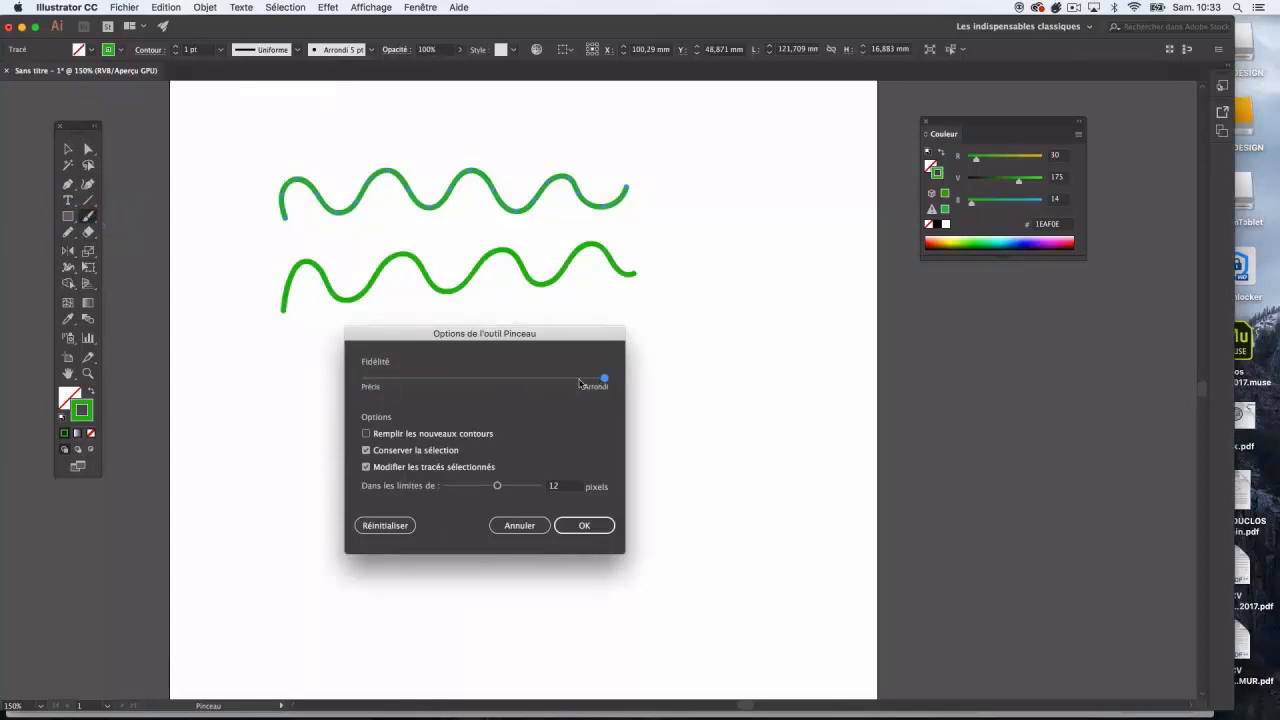
left_click_drag(578, 379, 366, 380)
left_click_drag(487, 336, 473, 414)
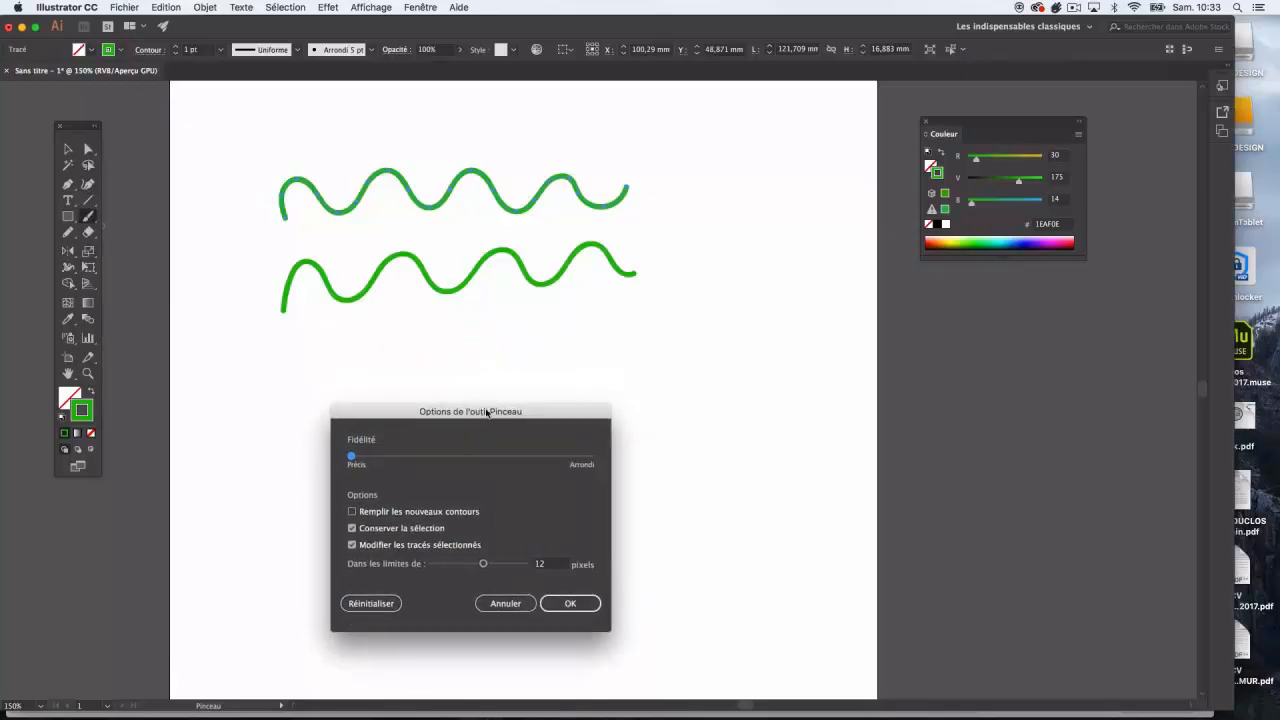
left_click(566, 603)
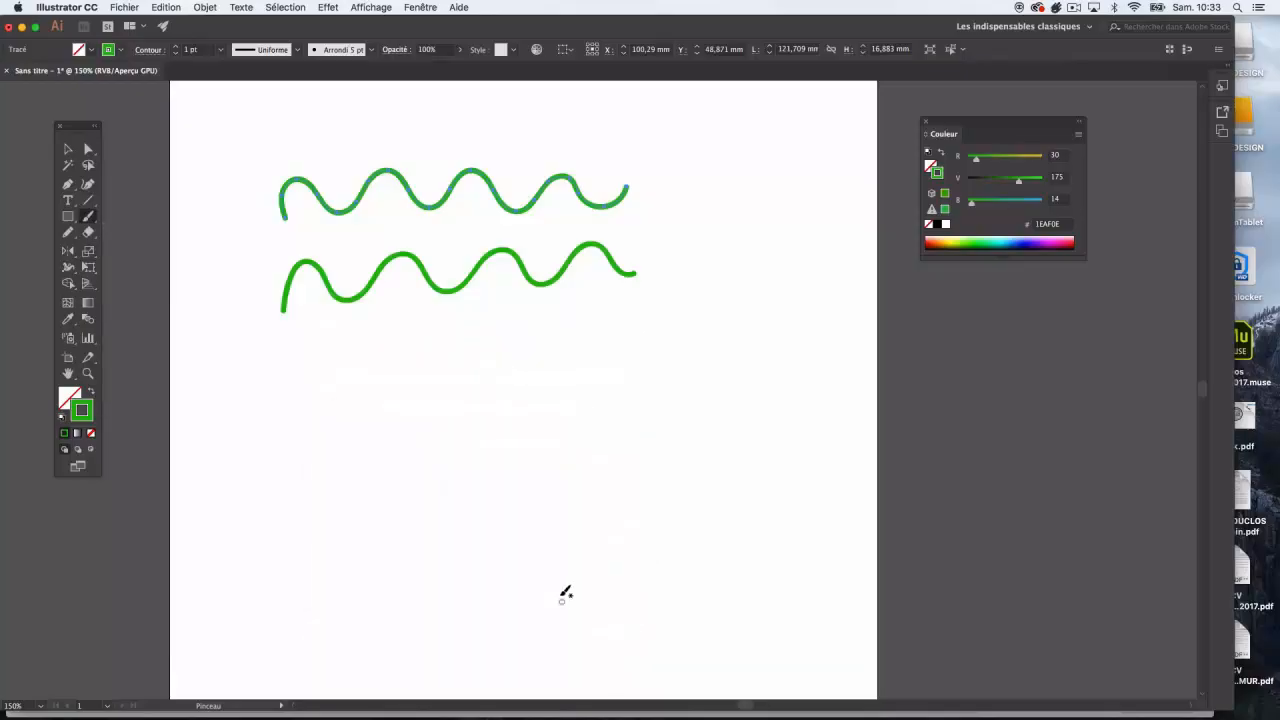
mouse_move(293, 389)
left_mouse_down()
mouse_move(336, 363)
mouse_move(357, 387)
mouse_move(390, 357)
mouse_move(452, 378)
mouse_move(484, 346)
mouse_move(513, 377)
mouse_move(542, 347)
mouse_move(594, 368)
mouse_move(622, 342)
left_mouse_up()
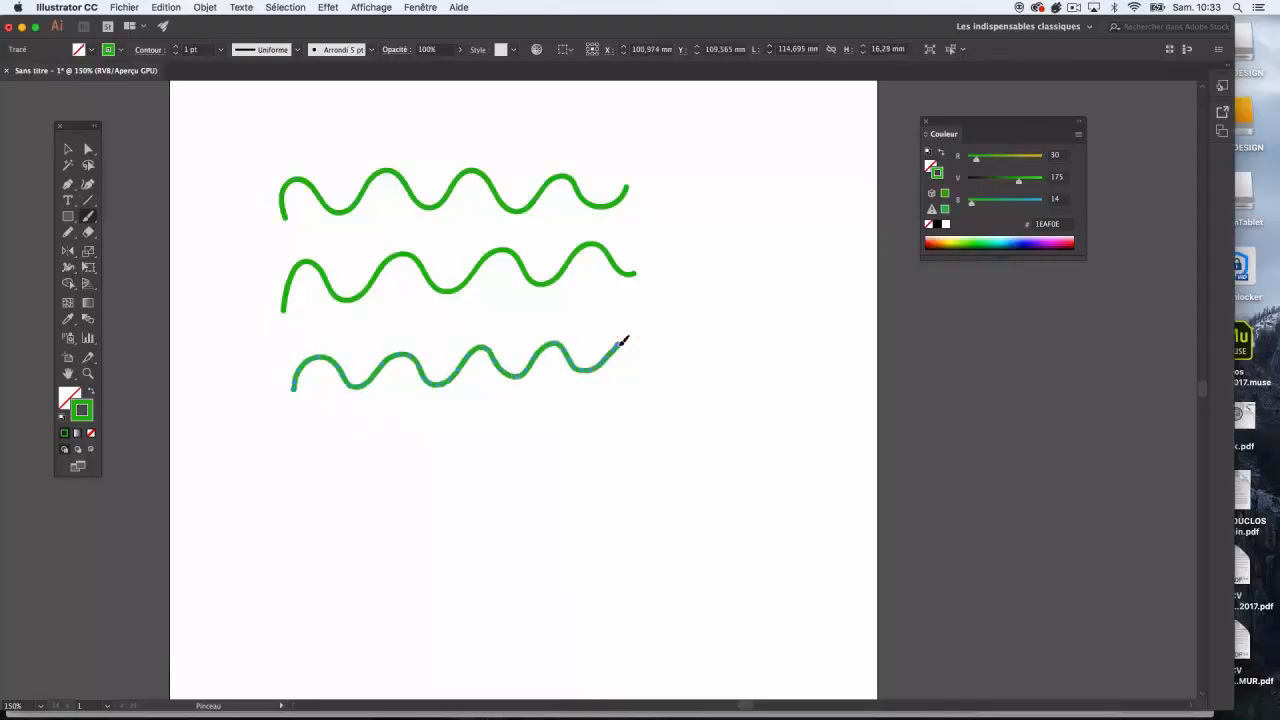
Set the Paintbrush fidelity to Arrondi and draw a wave about 117 mm wide with a zigzag about 112 mm wide below it.
double_click(88, 218)
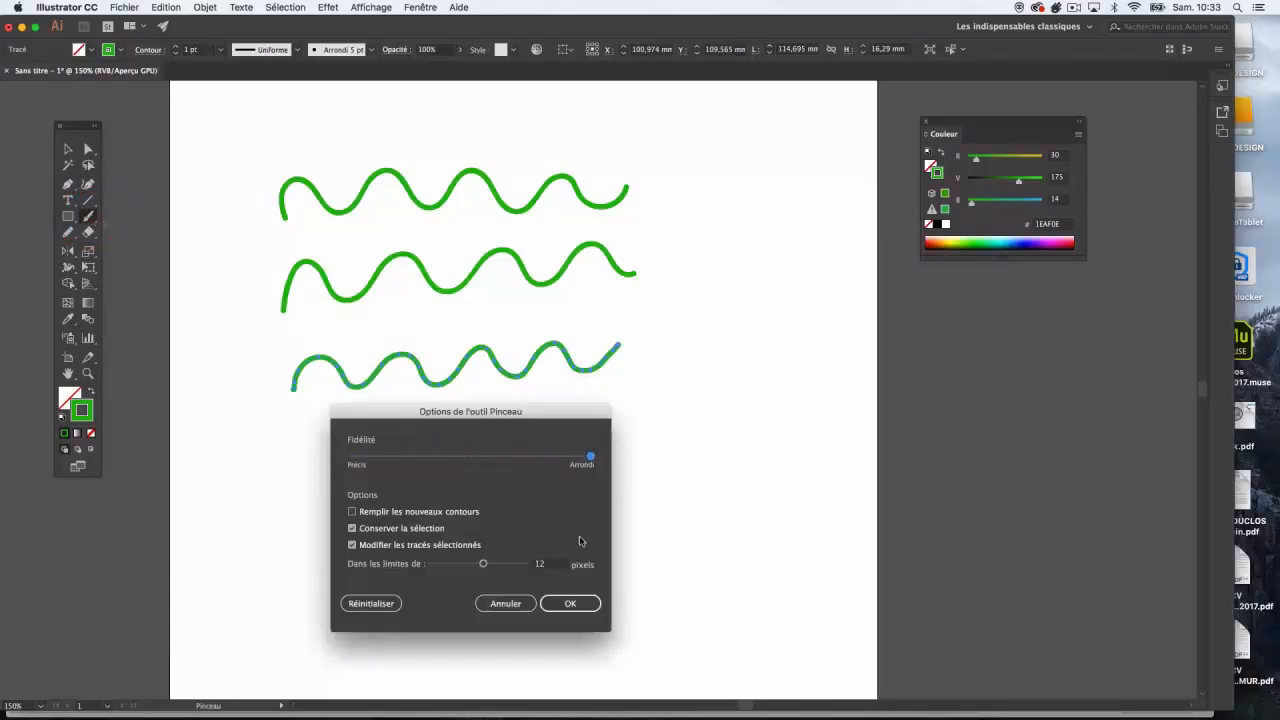
left_click(570, 603)
mouse_move(293, 468)
left_mouse_down()
mouse_move(311, 439)
mouse_move(349, 456)
mouse_move(505, 436)
mouse_move(549, 455)
mouse_move(603, 433)
mouse_move(628, 456)
left_mouse_up()
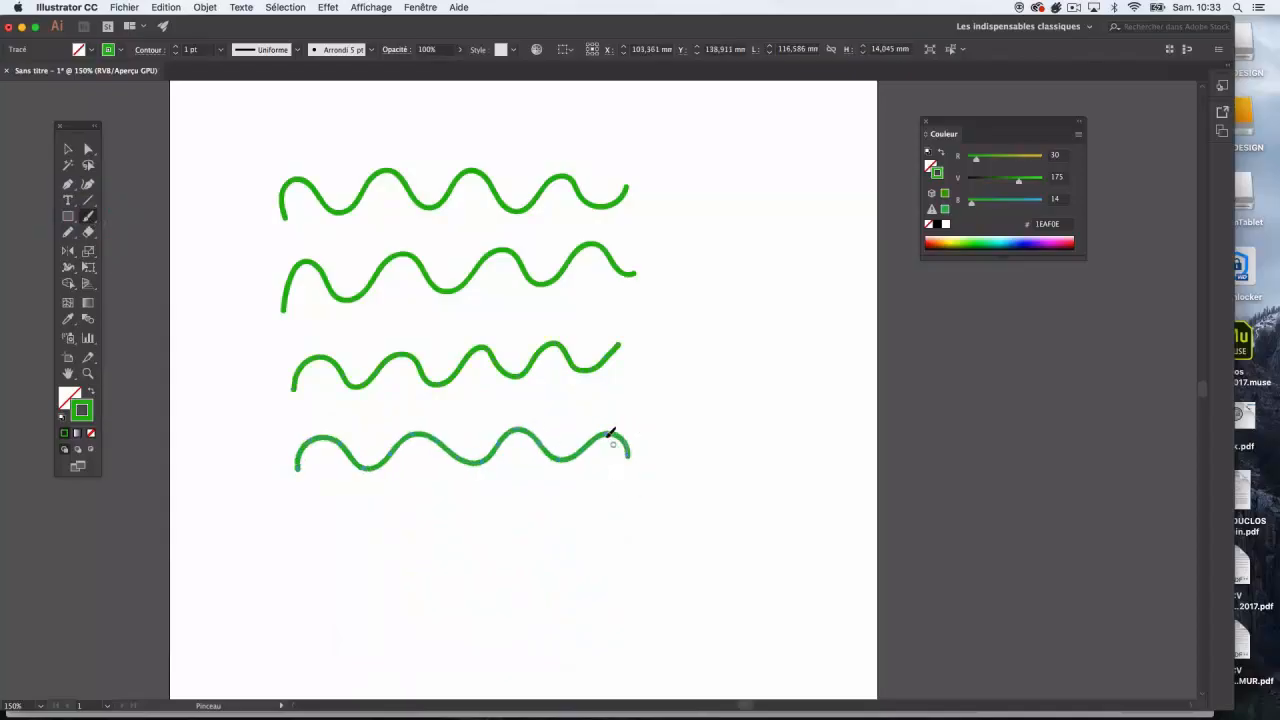
mouse_move(316, 564)
left_mouse_down()
mouse_move(349, 514)
mouse_move(375, 552)
mouse_move(398, 505)
mouse_move(424, 549)
mouse_move(458, 507)
mouse_move(478, 545)
mouse_move(508, 509)
mouse_move(532, 541)
mouse_move(558, 498)
mouse_move(582, 538)
mouse_move(615, 490)
mouse_move(632, 532)
left_mouse_up()
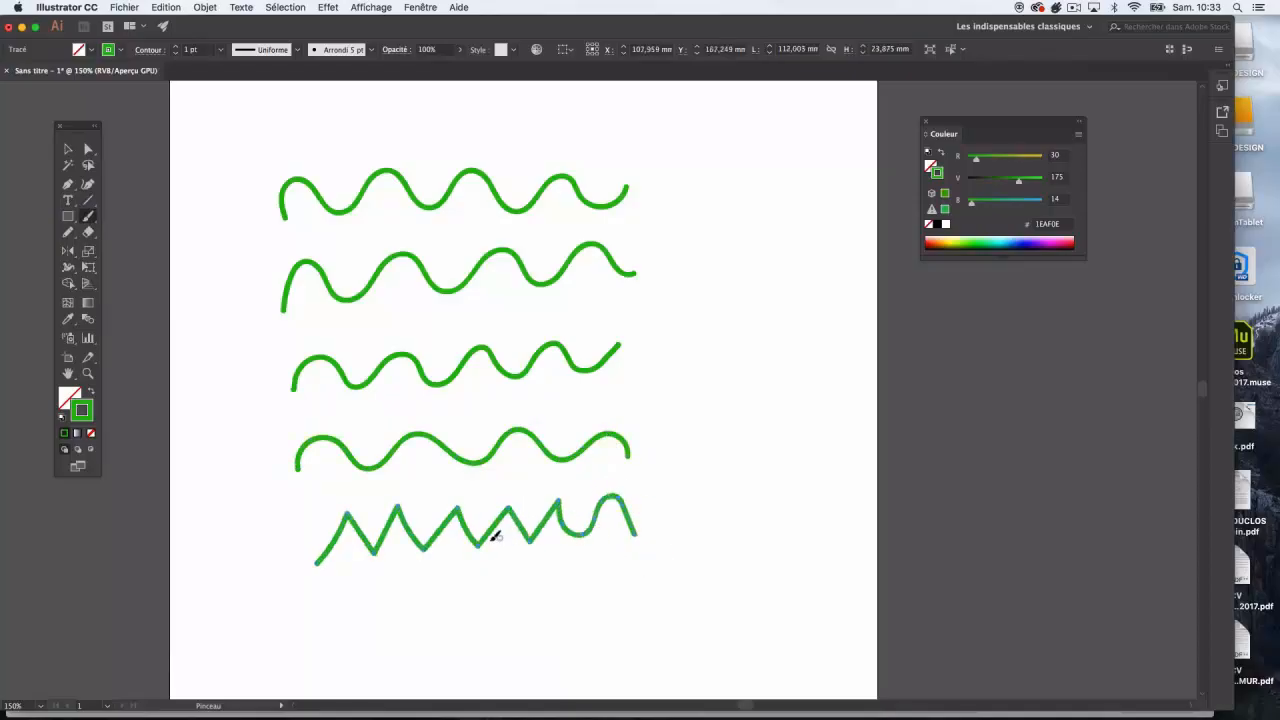
Return the Paintbrush fidelity to Précis and draw another zigzag stroke about 113 mm wide below the previous one.
double_click(88, 217)
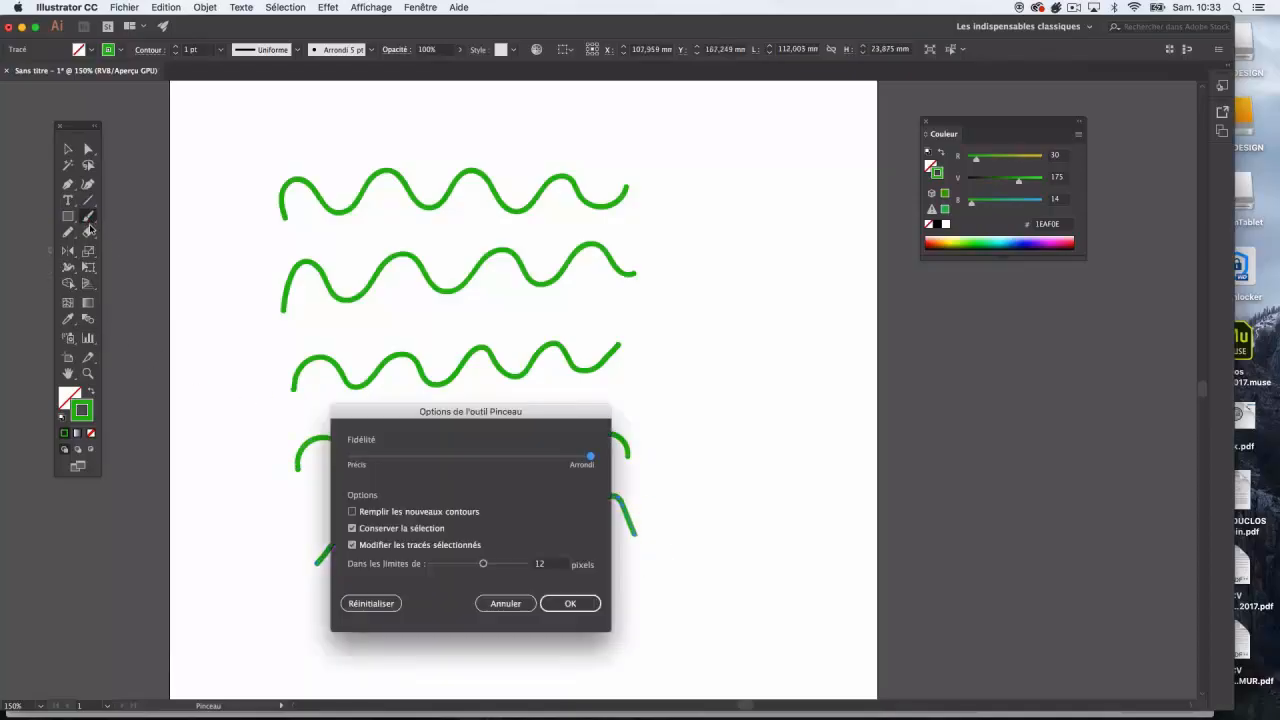
left_click_drag(590, 456, 354, 456)
left_click(570, 603)
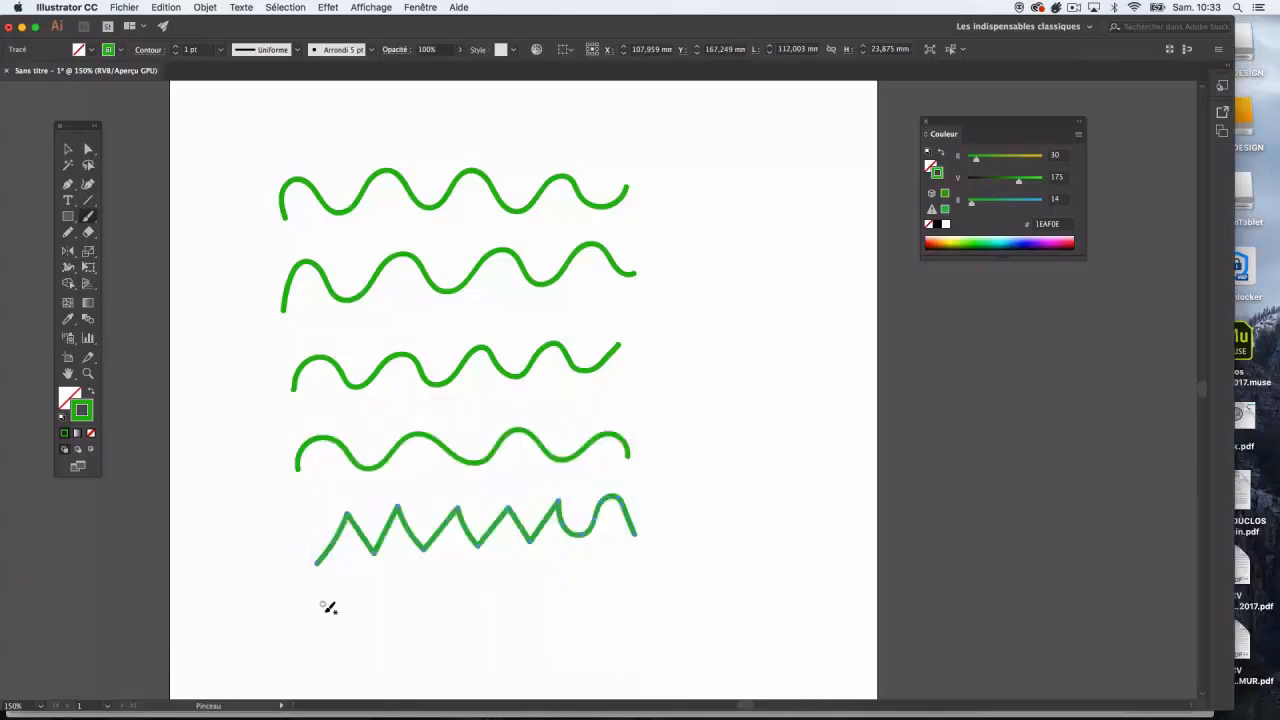
mouse_move(322, 618)
left_mouse_down()
mouse_move(392, 586)
mouse_move(422, 594)
mouse_move(462, 565)
mouse_move(482, 598)
mouse_move(521, 554)
mouse_move(553, 590)
mouse_move(620, 552)
mouse_move(647, 582)
left_mouse_up()
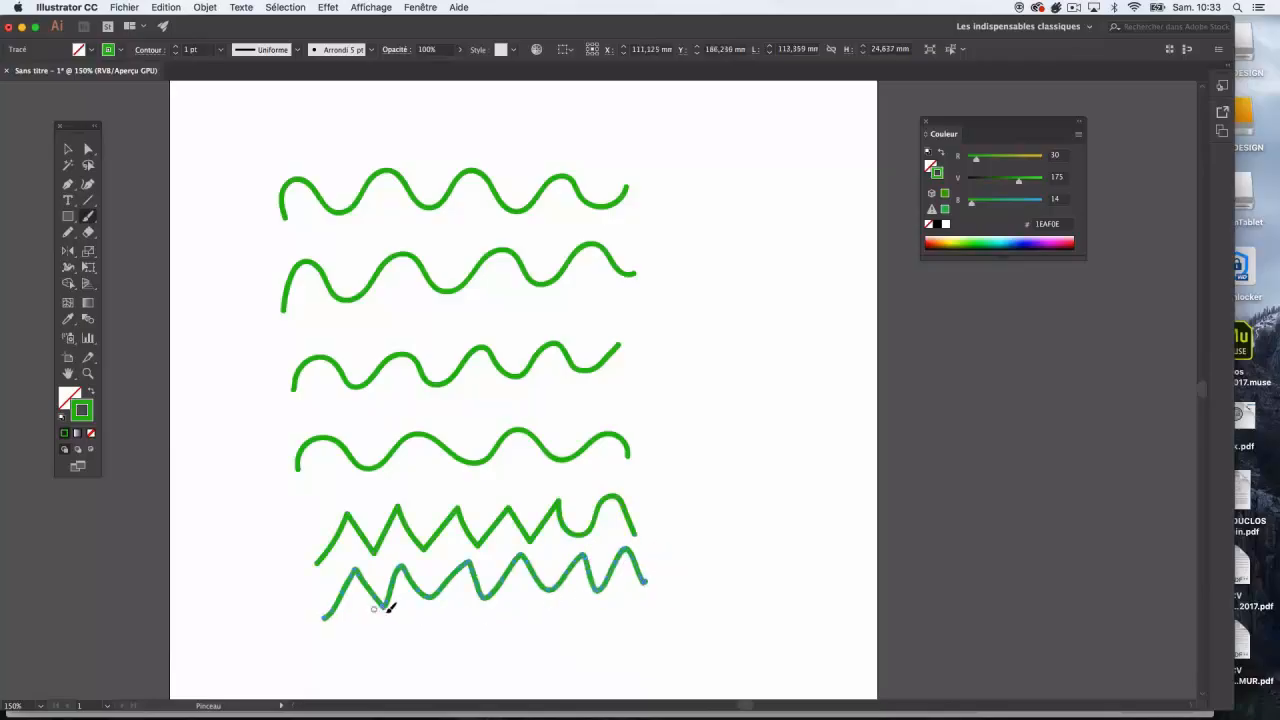
left_click_drag(374, 603, 391, 570)
Select all the green brush strokes and delete them from the artboard.
left_click(67, 150)
mouse_move(211, 134)
left_mouse_down()
mouse_move(608, 560)
mouse_move(683, 608)
left_mouse_up()
key("Delete")
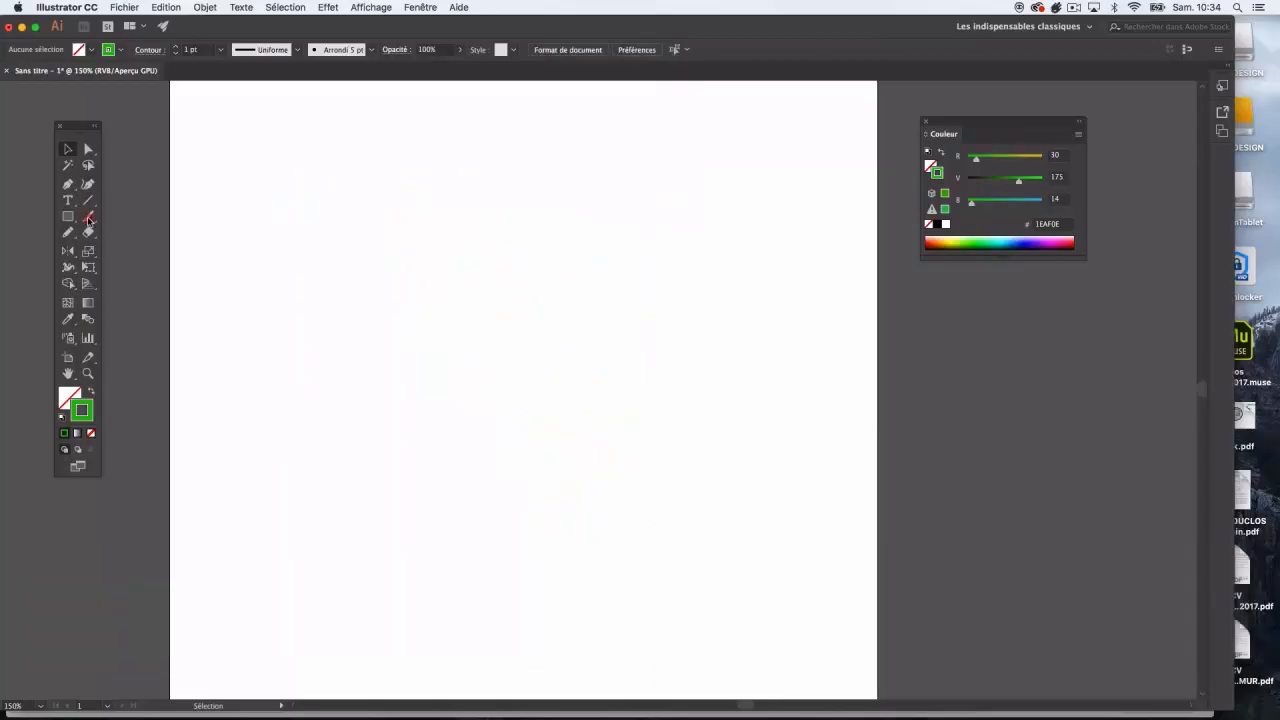
Confirm the Paintbrush options and draw an irregular wavy stroke about 115 mm wide and a flowing curve about 89 mm wide below it.
double_click(88, 216)
left_click_drag(405, 472, 470, 100)
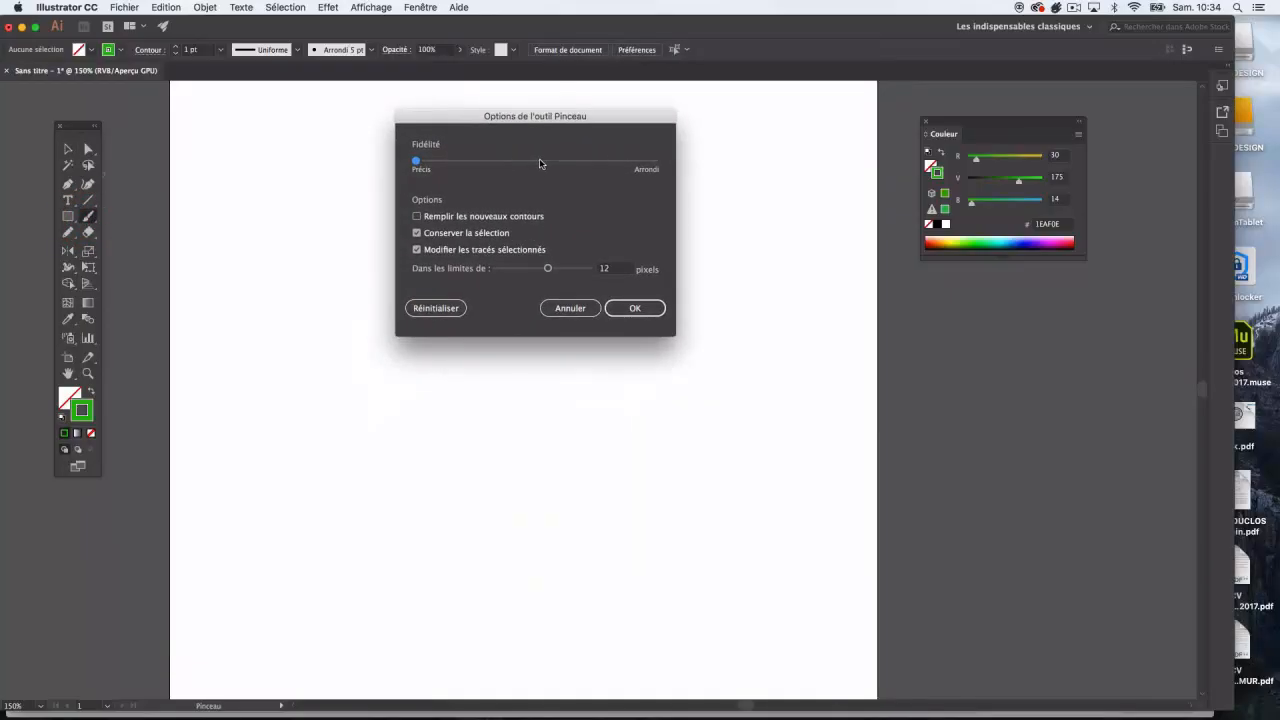
left_click(634, 308)
mouse_move(325, 290)
left_mouse_down()
mouse_move(374, 238)
mouse_move(405, 270)
mouse_move(513, 250)
mouse_move(497, 288)
mouse_move(569, 260)
mouse_move(593, 279)
mouse_move(653, 268)
left_mouse_up()
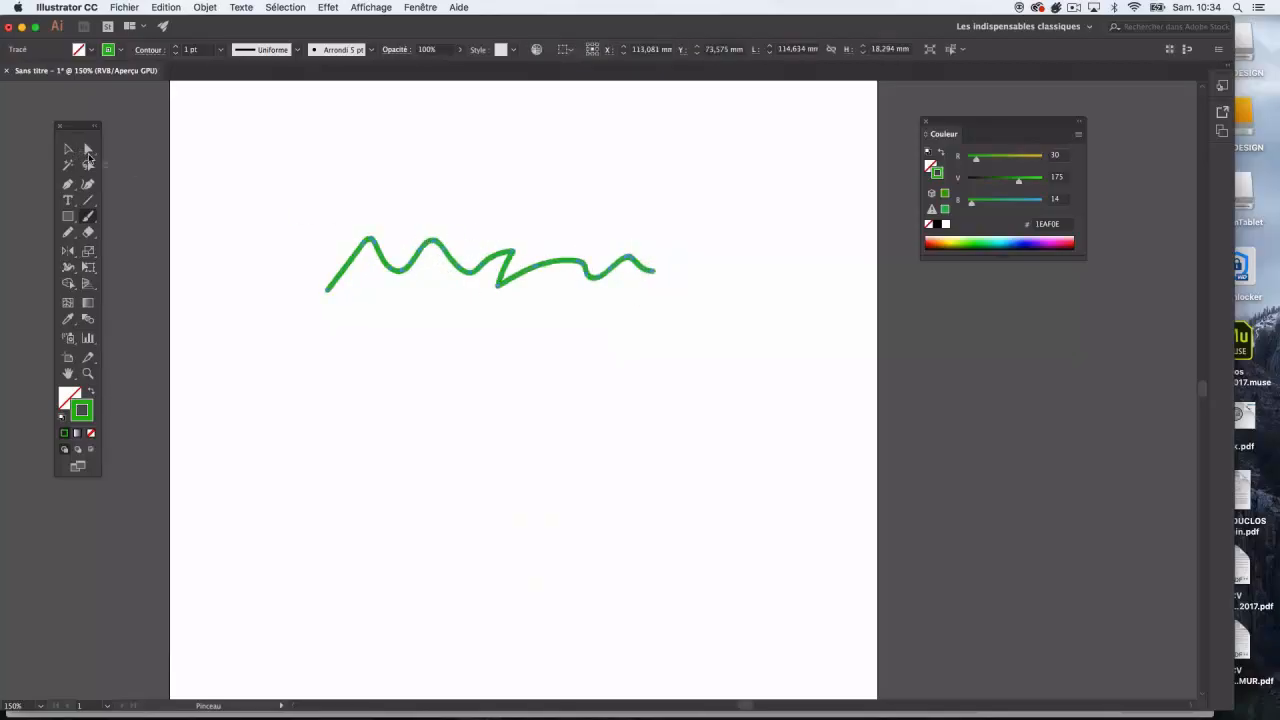
mouse_move(321, 447)
left_mouse_down()
mouse_move(343, 411)
mouse_move(477, 415)
mouse_move(577, 347)
left_mouse_up()
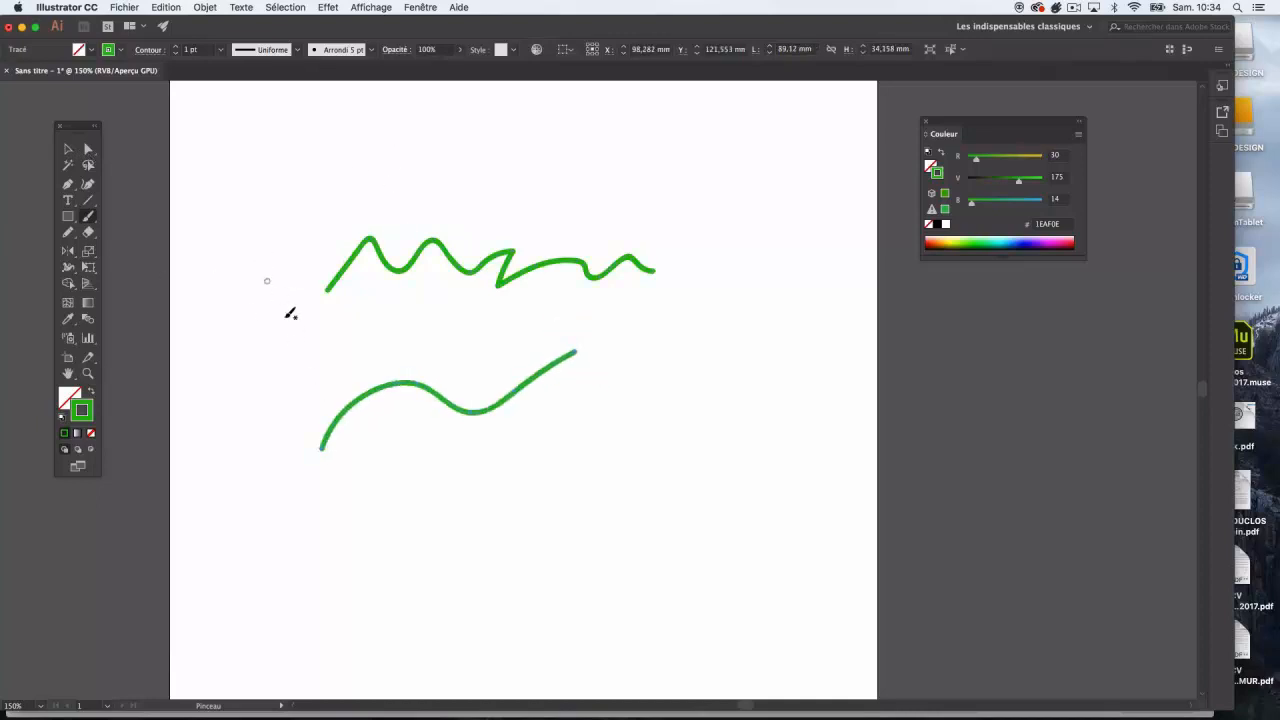
Try to reshape the lower curve by painting a new path from near its start, and undo that change.
left_click_drag(340, 405, 352, 351)
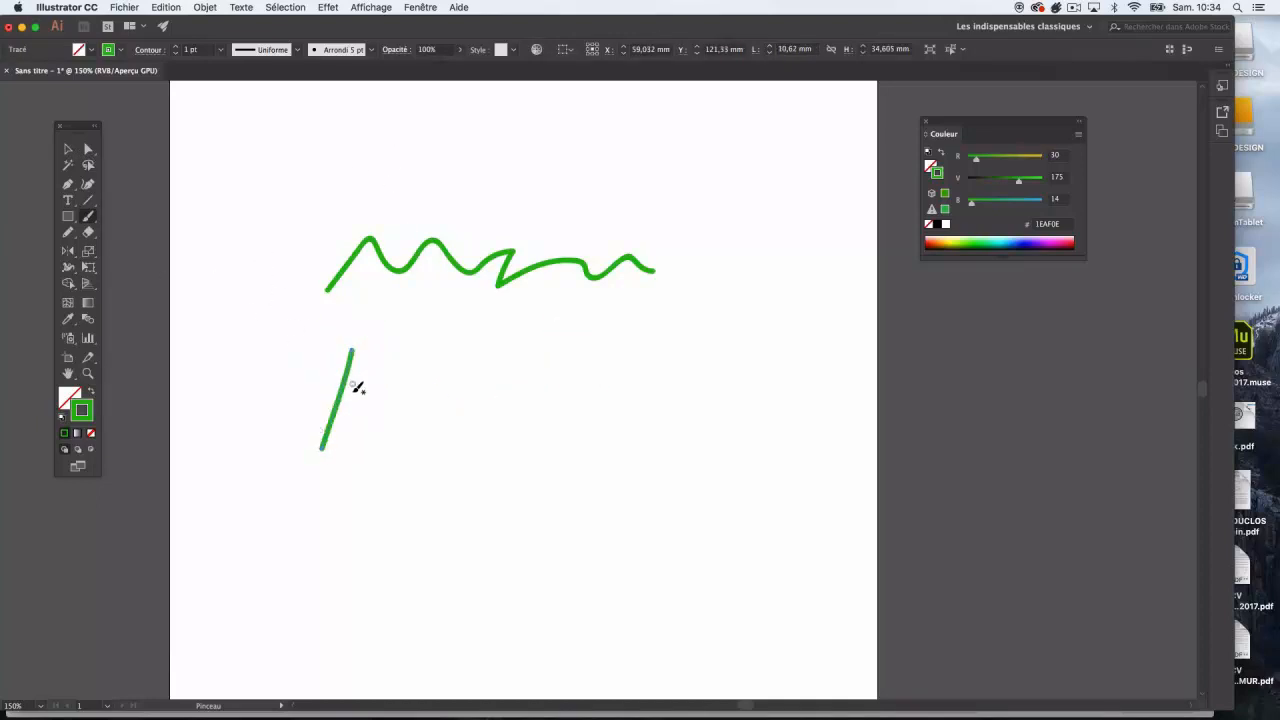
key("super+z")
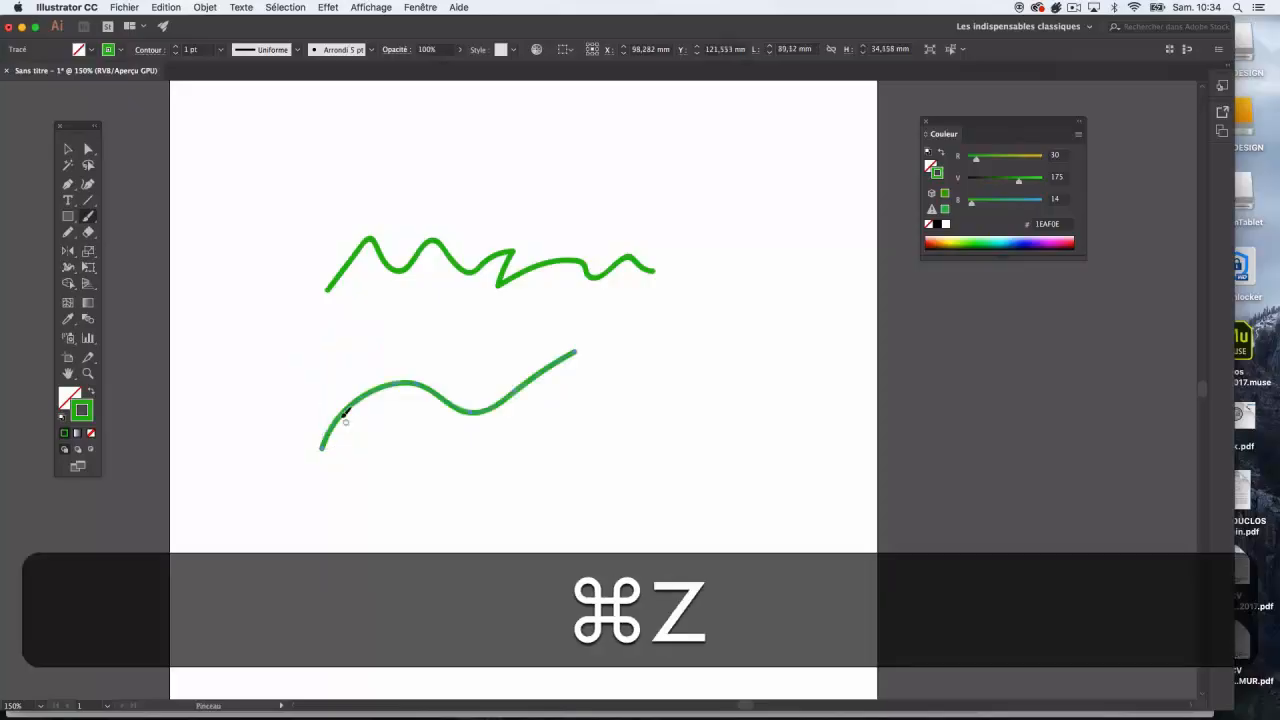
Draw a third stroke below the curve and paint over it to reshape it into a flatter arc about 51 mm wide.
mouse_move(466, 523)
left_mouse_down()
mouse_move(511, 473)
mouse_move(597, 443)
left_mouse_up()
mouse_move(503, 500)
left_mouse_down()
mouse_move(600, 466)
mouse_move(619, 483)
left_mouse_up()
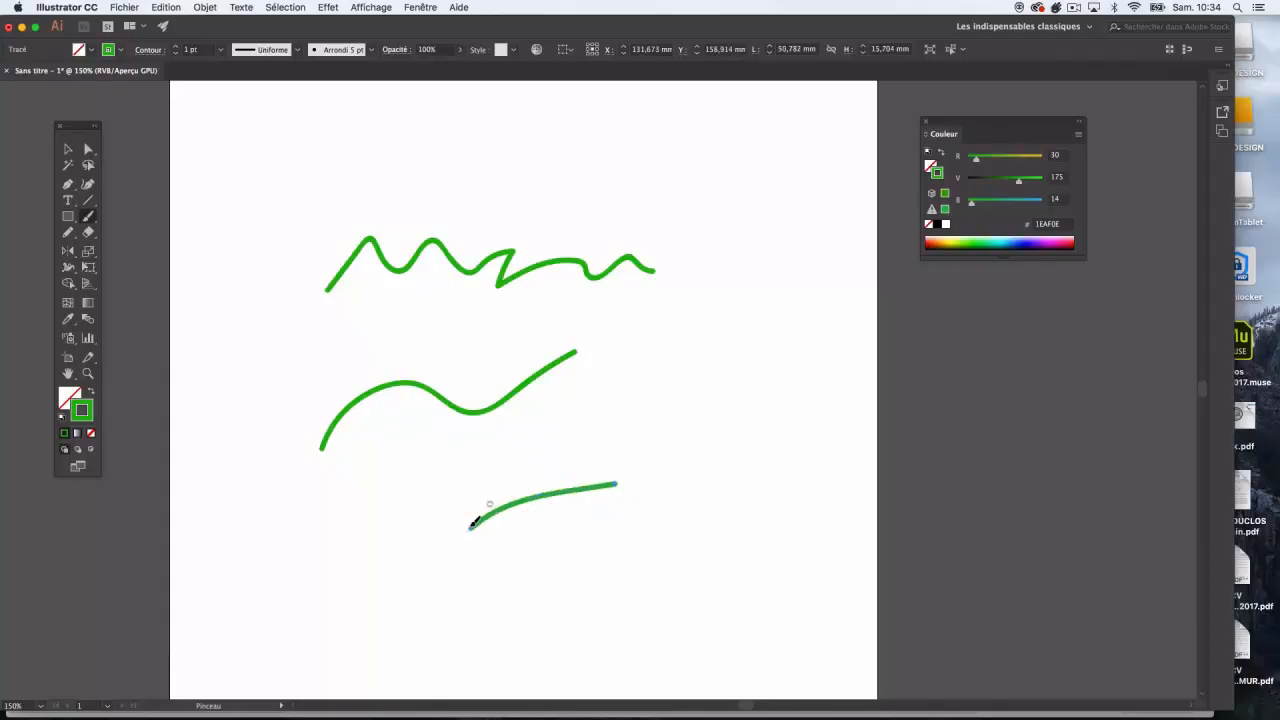
Try to repaint the third, lowest stroke from its start, and undo back until that stroke is removed.
left_click_drag(474, 522, 551, 434)
key("super+z")
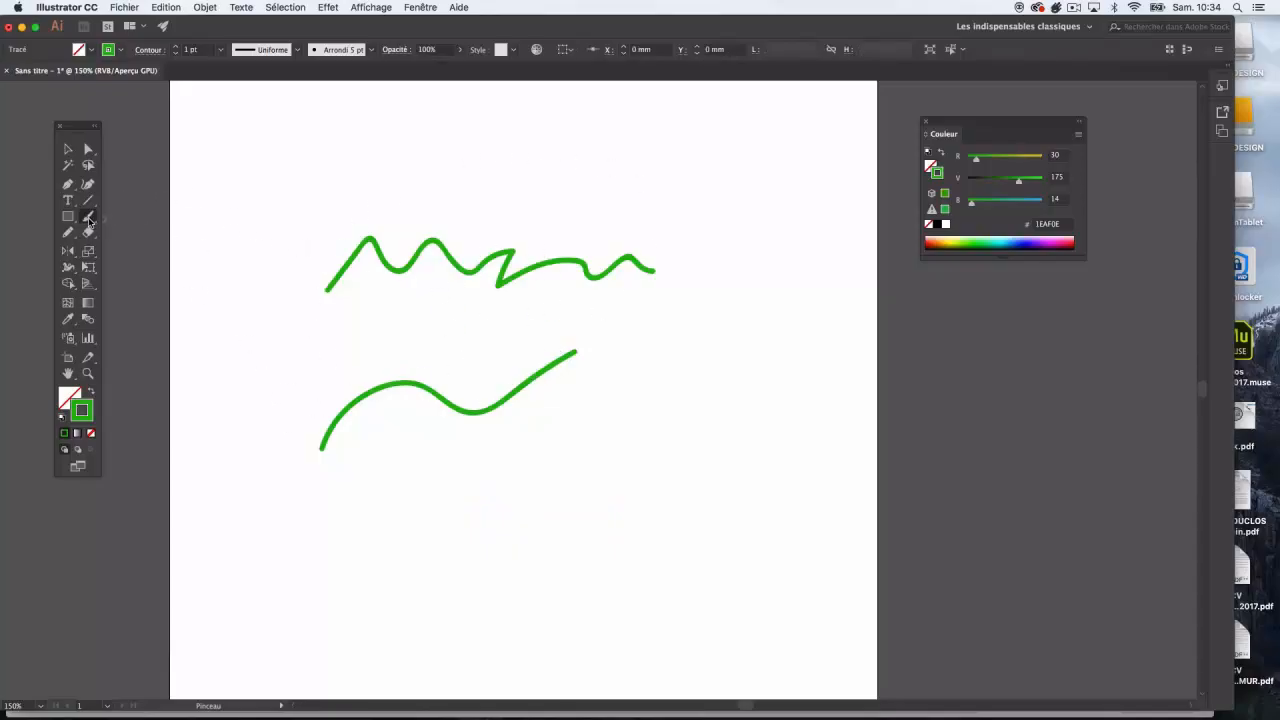
Review the Paintbrush tool options for keeping the selection and editing selected paths, and accept the settings.
double_click(89, 217)
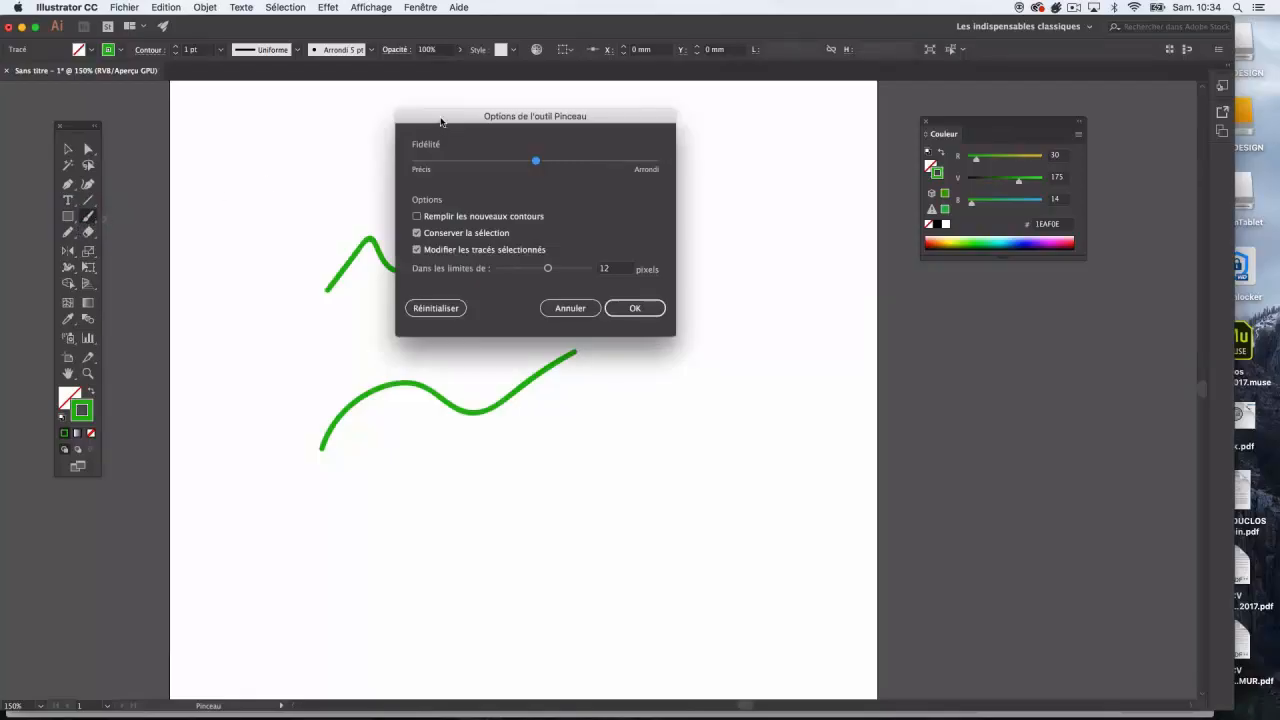
left_click_drag(441, 121, 446, 112)
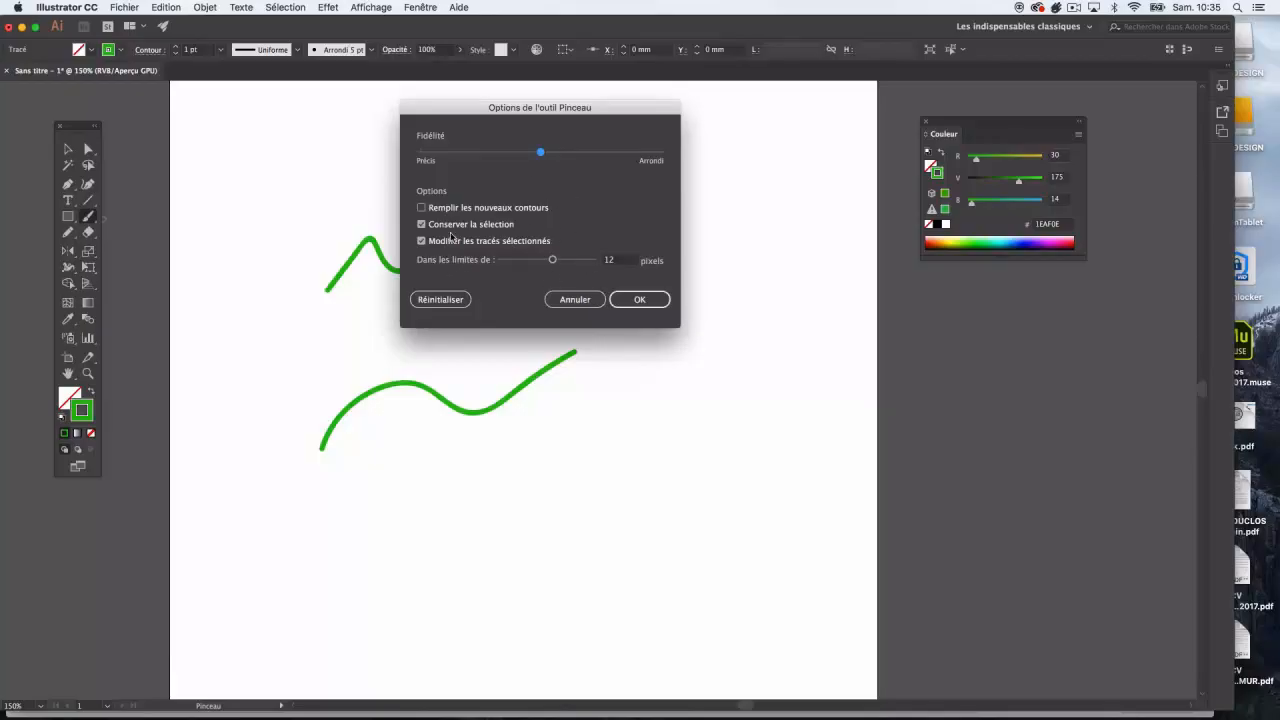
left_click(634, 299)
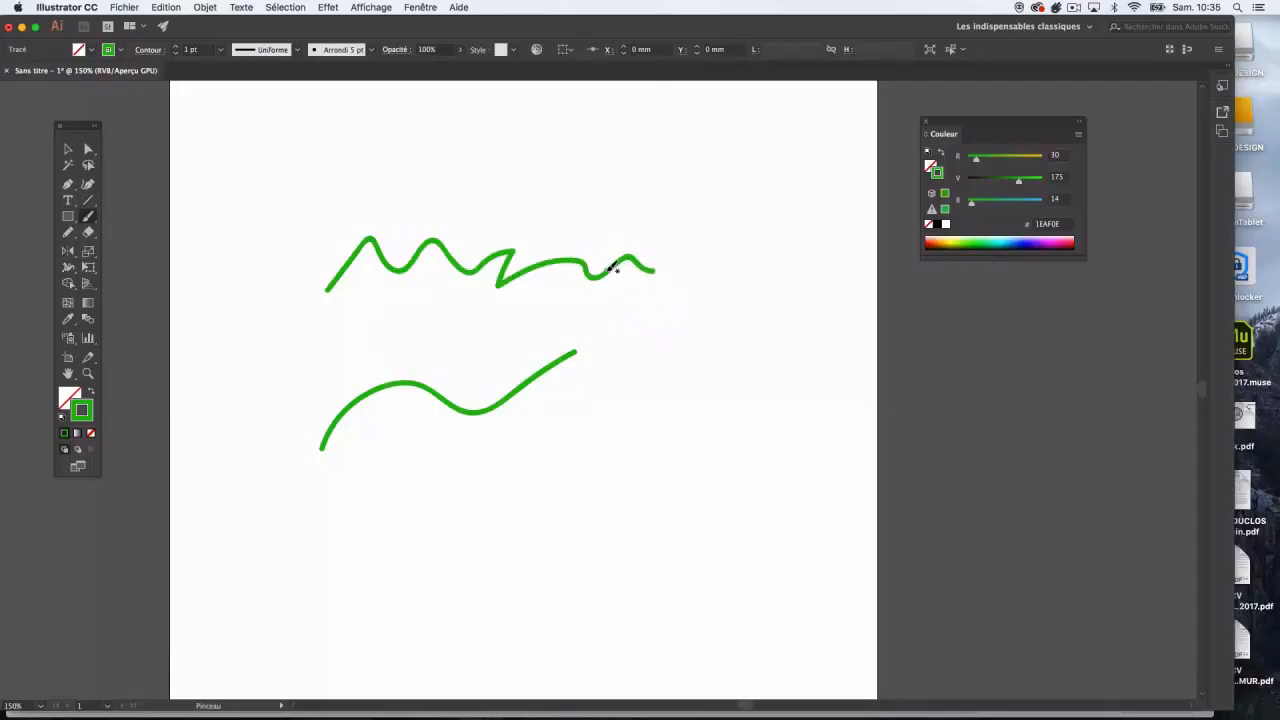
Try to repaint the end of the unselected upper wavy stroke with the Paintbrush, and undo the attempt.
left_click_drag(621, 261, 694, 214)
key("super+z")
key("super+z")
Select the upper wavy stroke and repaint its end portion into a small bump and rising tail, about 92 mm wide overall.
left_click(67, 148)
left_click_drag(567, 292, 314, 210)
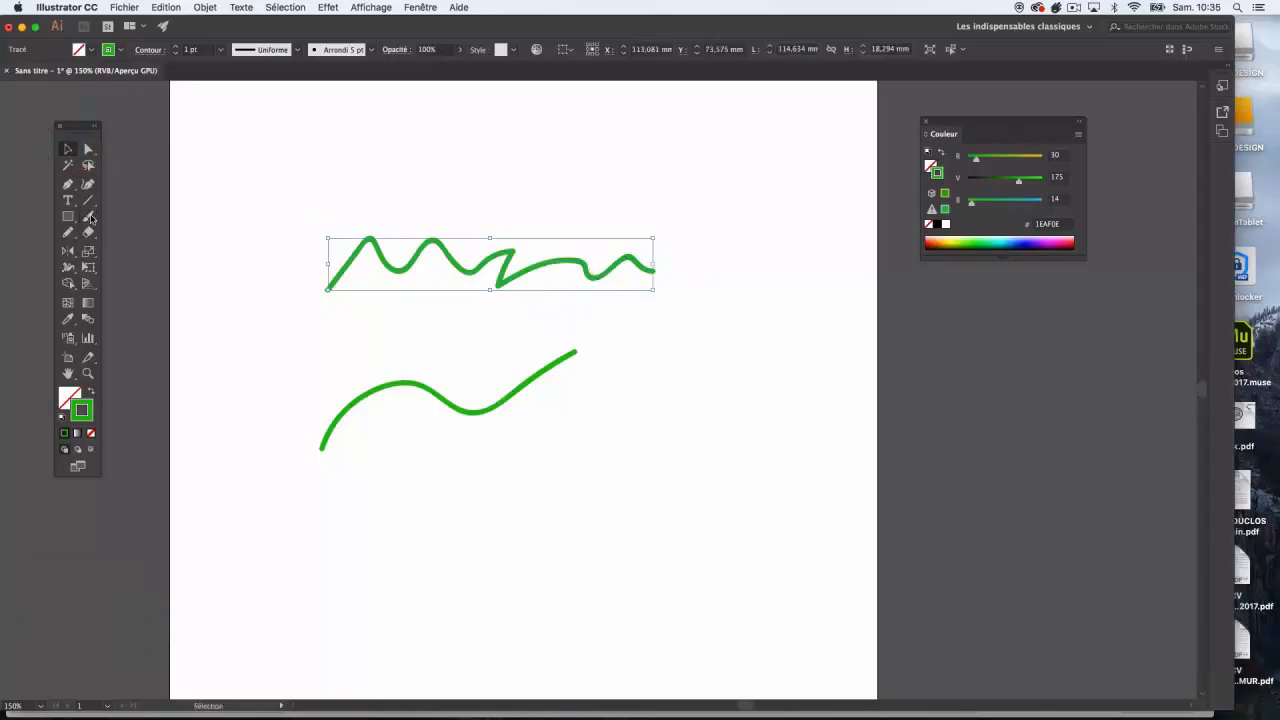
key("b")
mouse_move(627, 256)
left_mouse_down()
mouse_move(657, 237)
mouse_move(630, 254)
mouse_move(665, 248)
left_mouse_up()
key("super+z")
left_click_drag(530, 265, 584, 264)
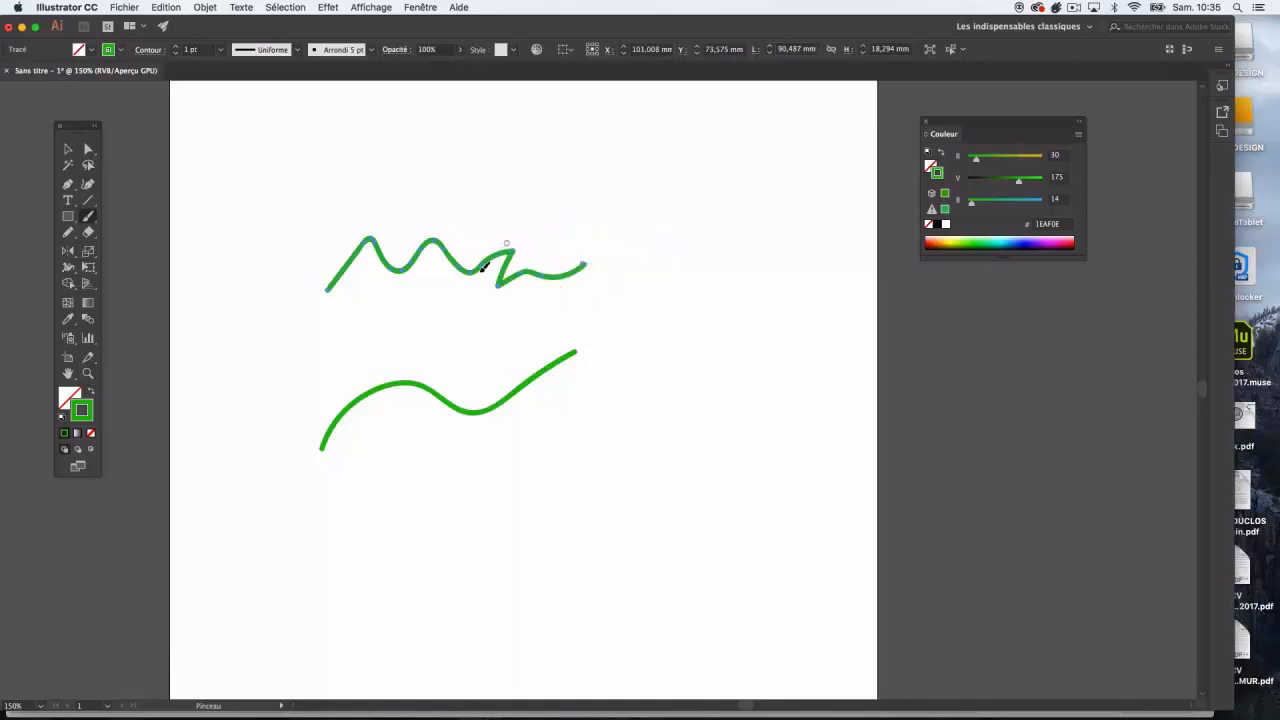
mouse_move(483, 265)
left_mouse_down()
mouse_move(526, 260)
mouse_move(507, 262)
mouse_move(591, 219)
left_mouse_up()
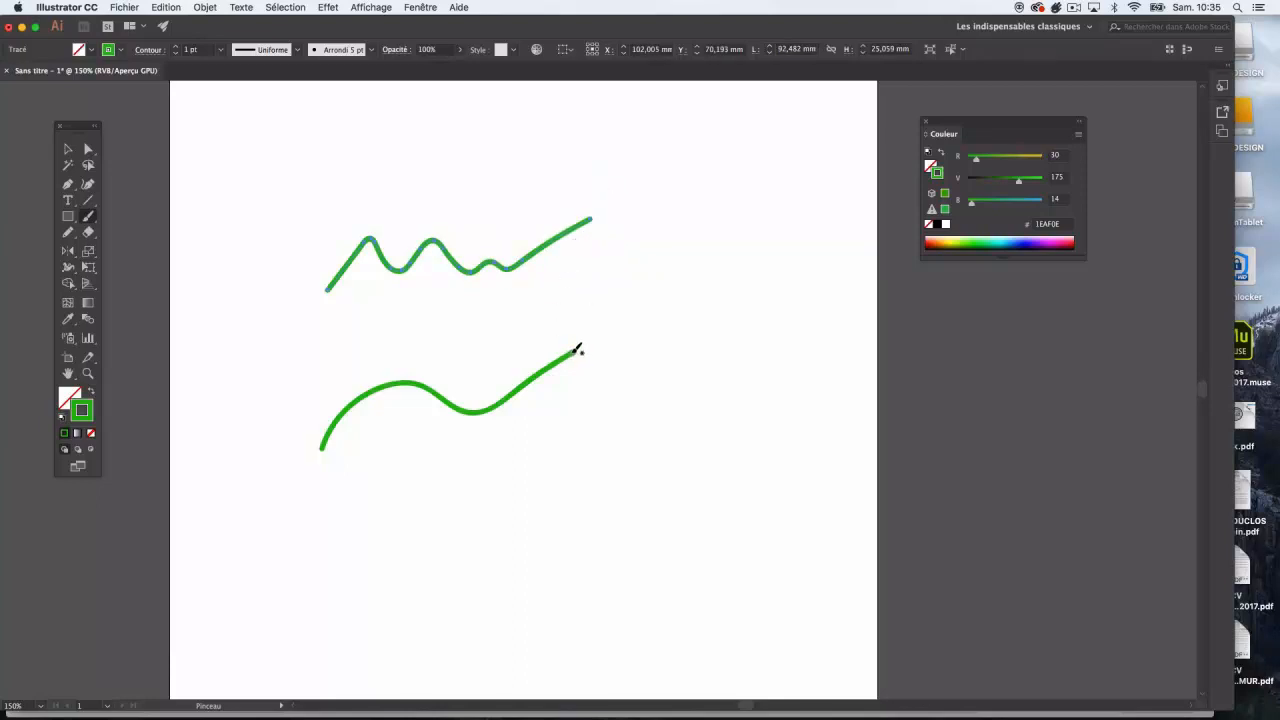
Try to extend the unselected lower curve from its end with a new brush stroke, and undo it.
left_click_drag(575, 352, 668, 296)
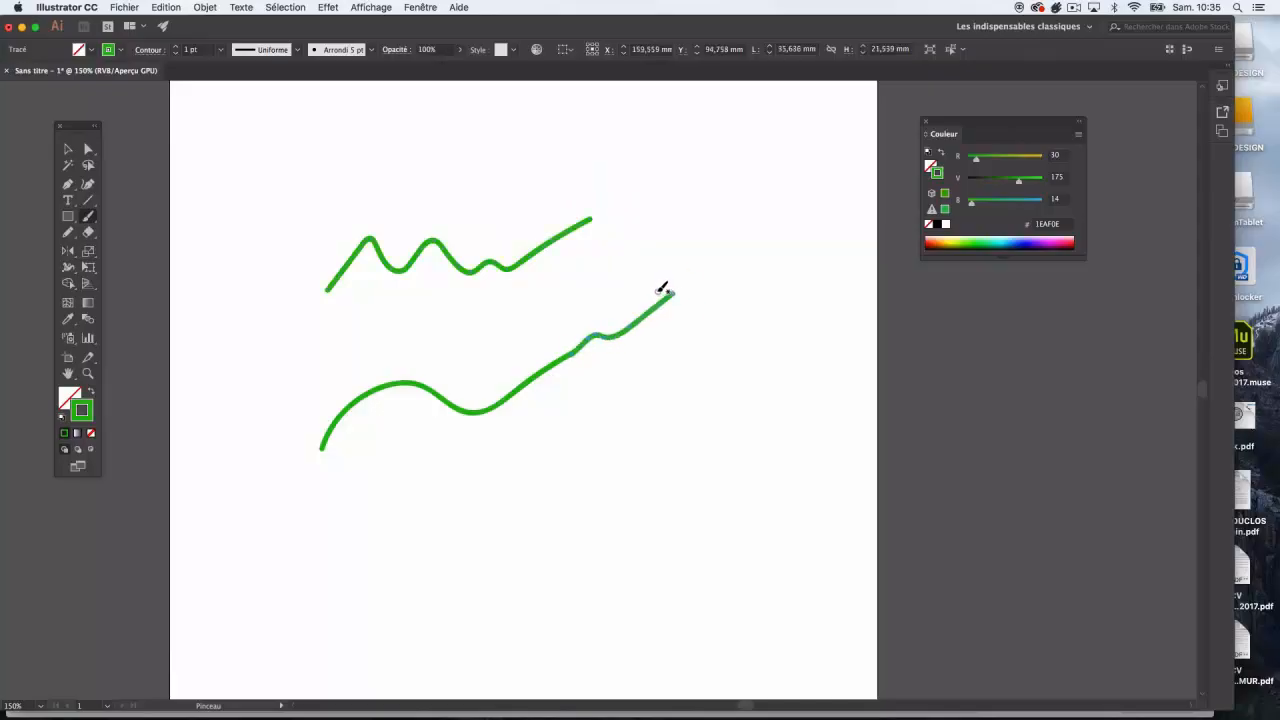
key("super+z")
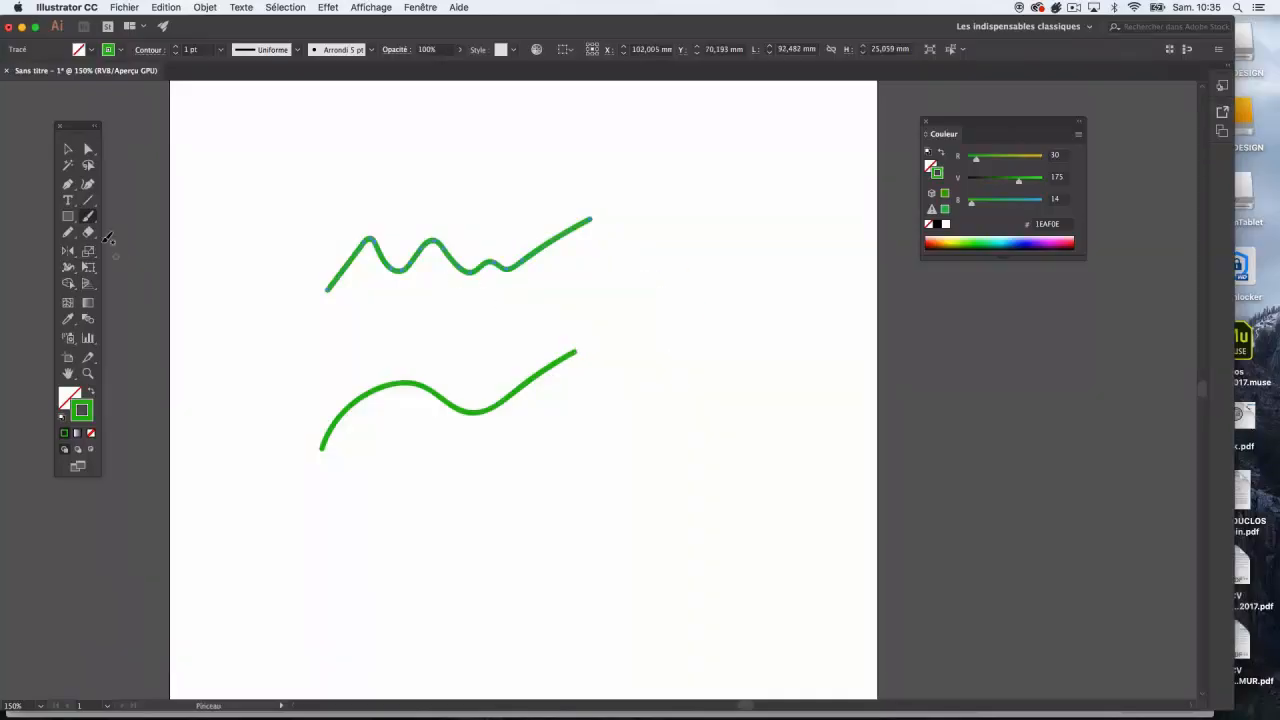
Enable Remplir les nouveaux contours for the Paintbrush and repaint the upper stroke's tail into a gentle crest, about 108 mm wide overall.
double_click(88, 217)
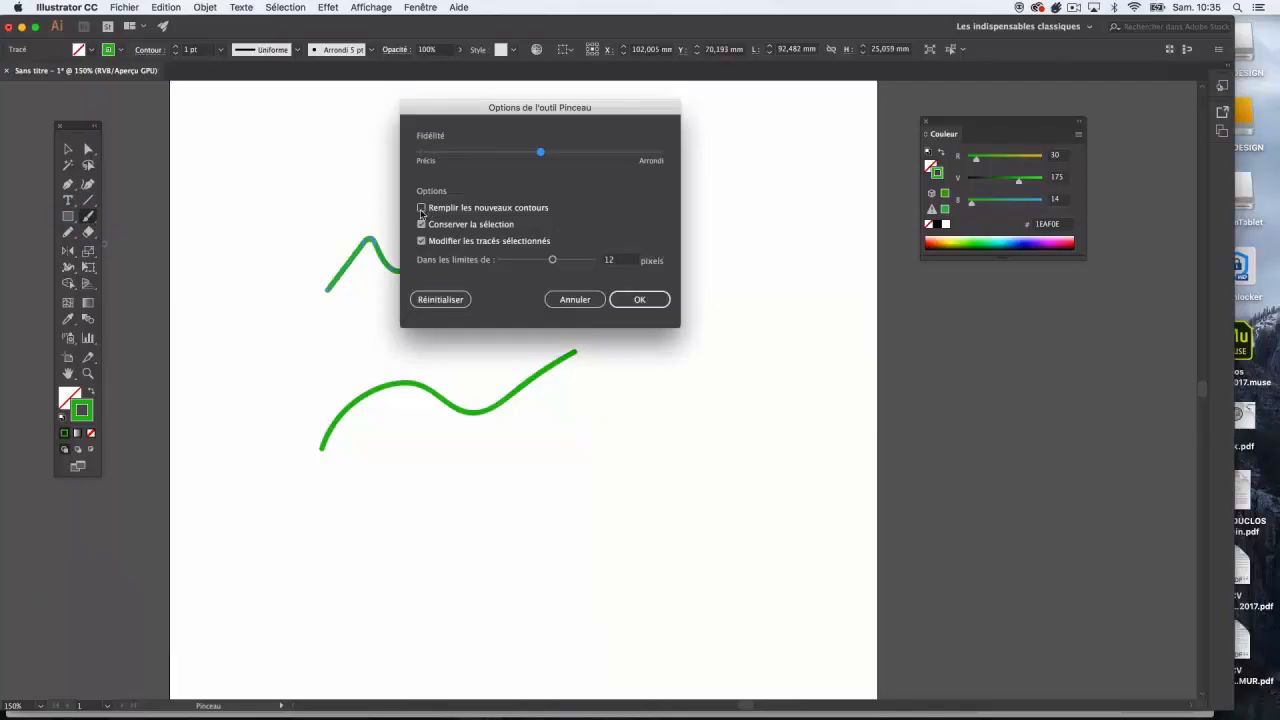
left_click(645, 302)
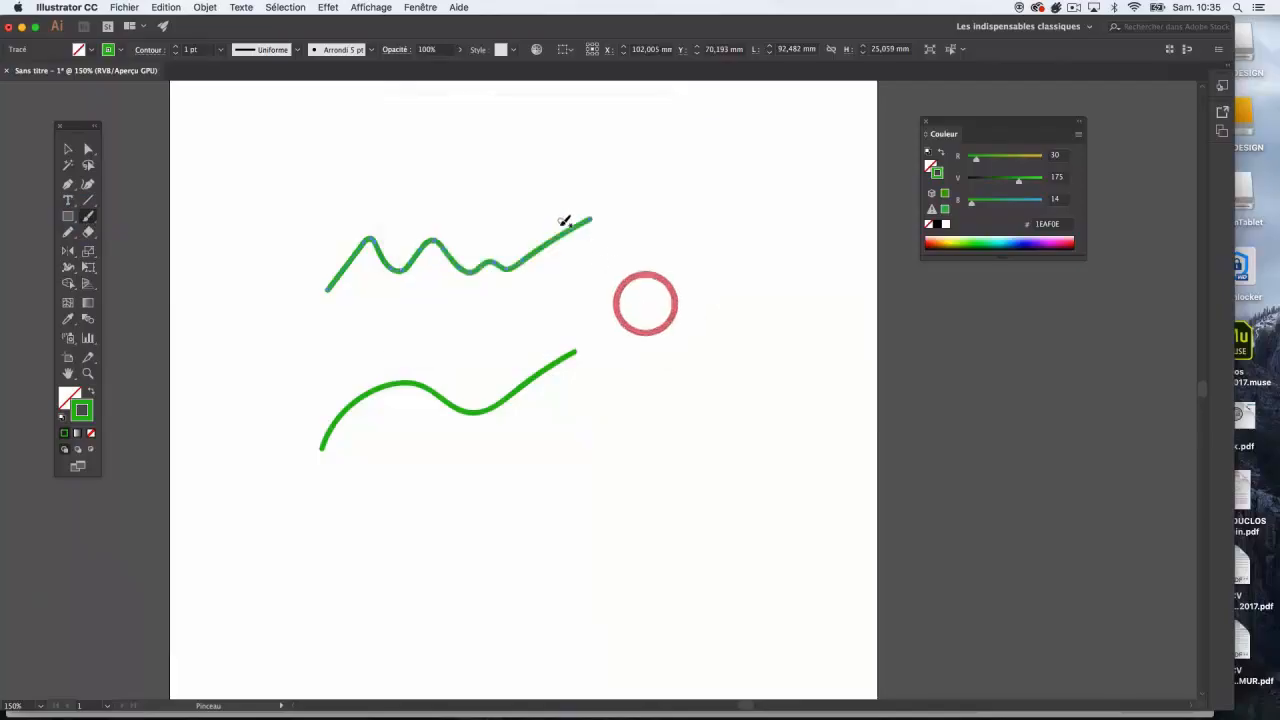
left_click_drag(563, 218, 634, 229)
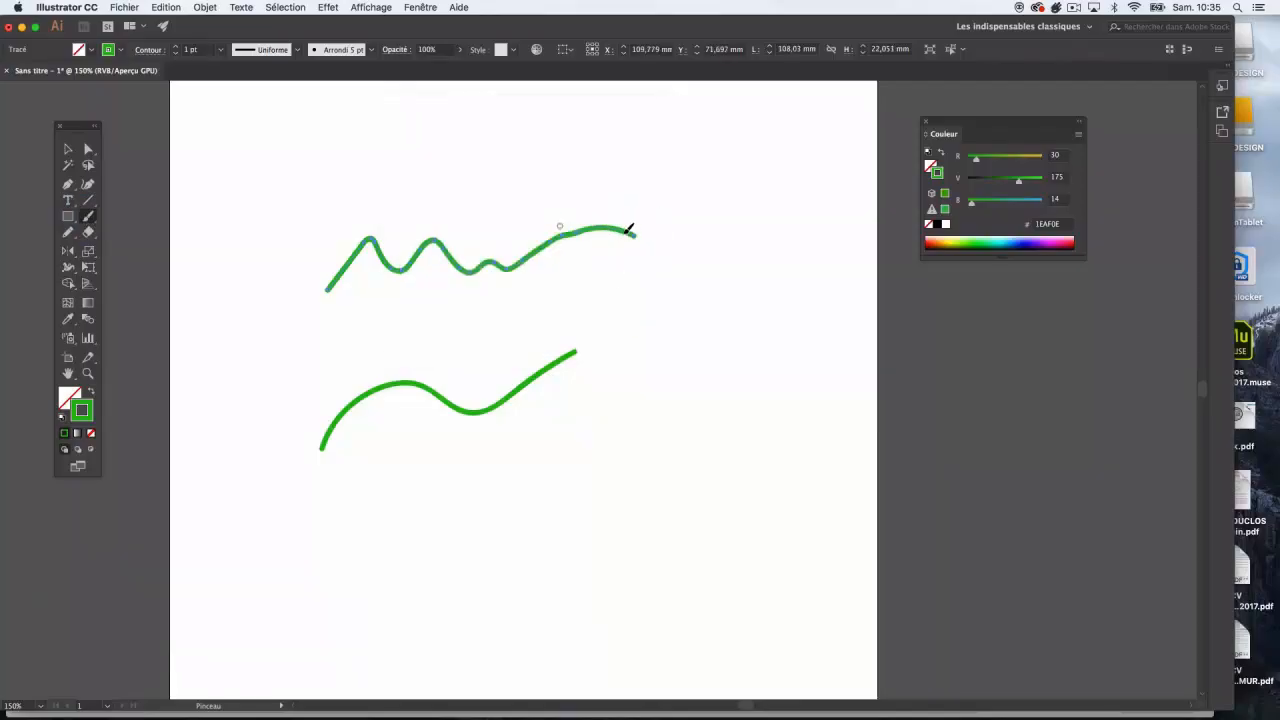
Smooth the upper stroke by painting over the section after its second peak, undoing the looping redraw made along the way.
left_click_drag(444, 246, 514, 257)
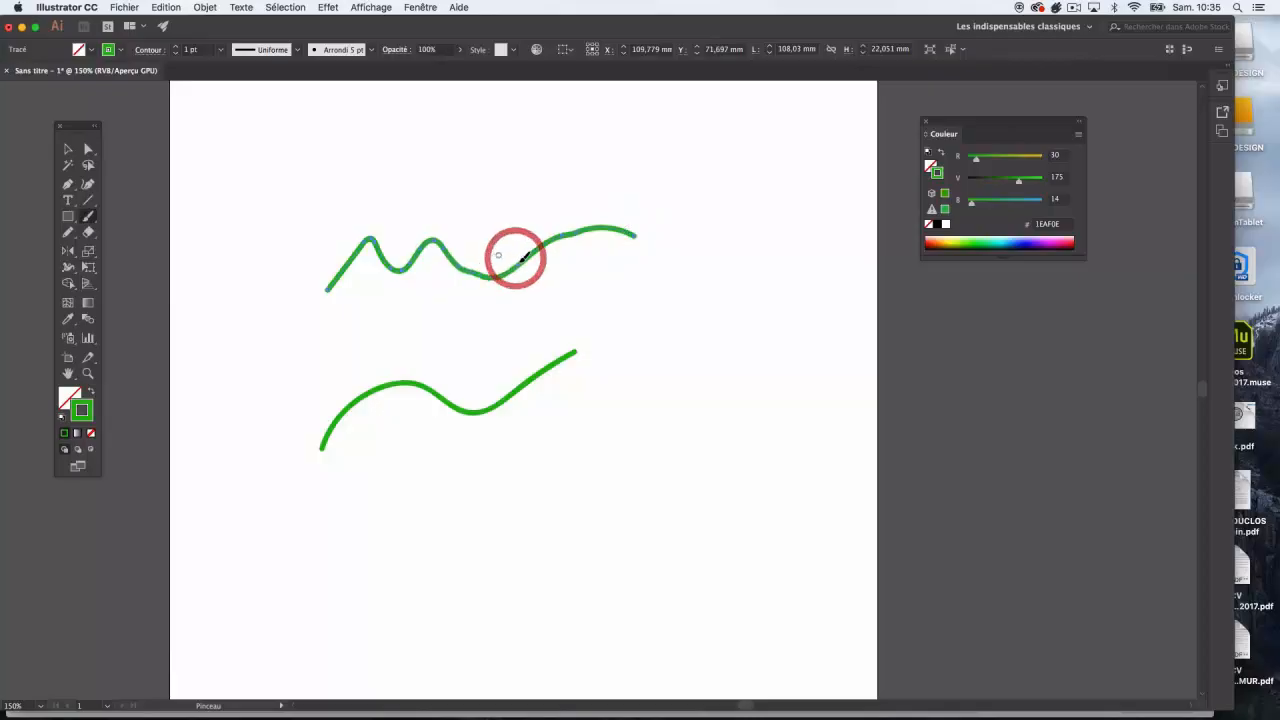
left_click_drag(420, 252, 472, 264)
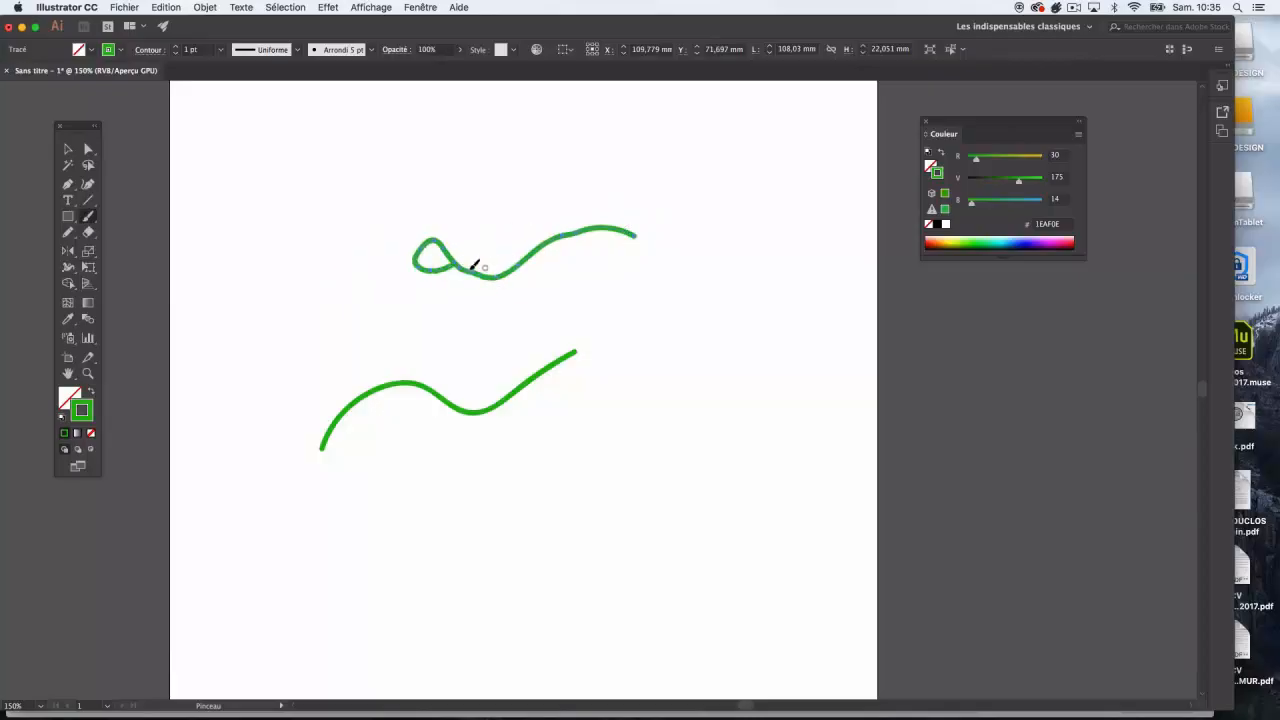
key("super+z")
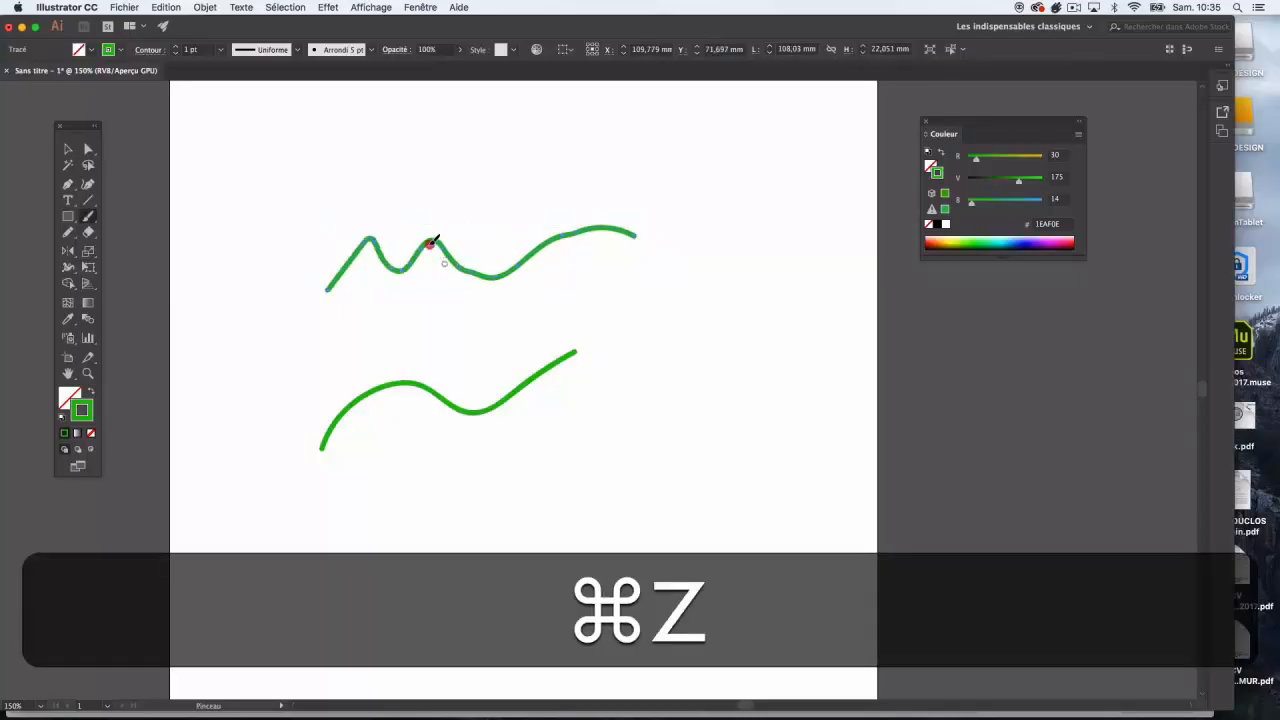
left_click_drag(472, 268, 528, 251)
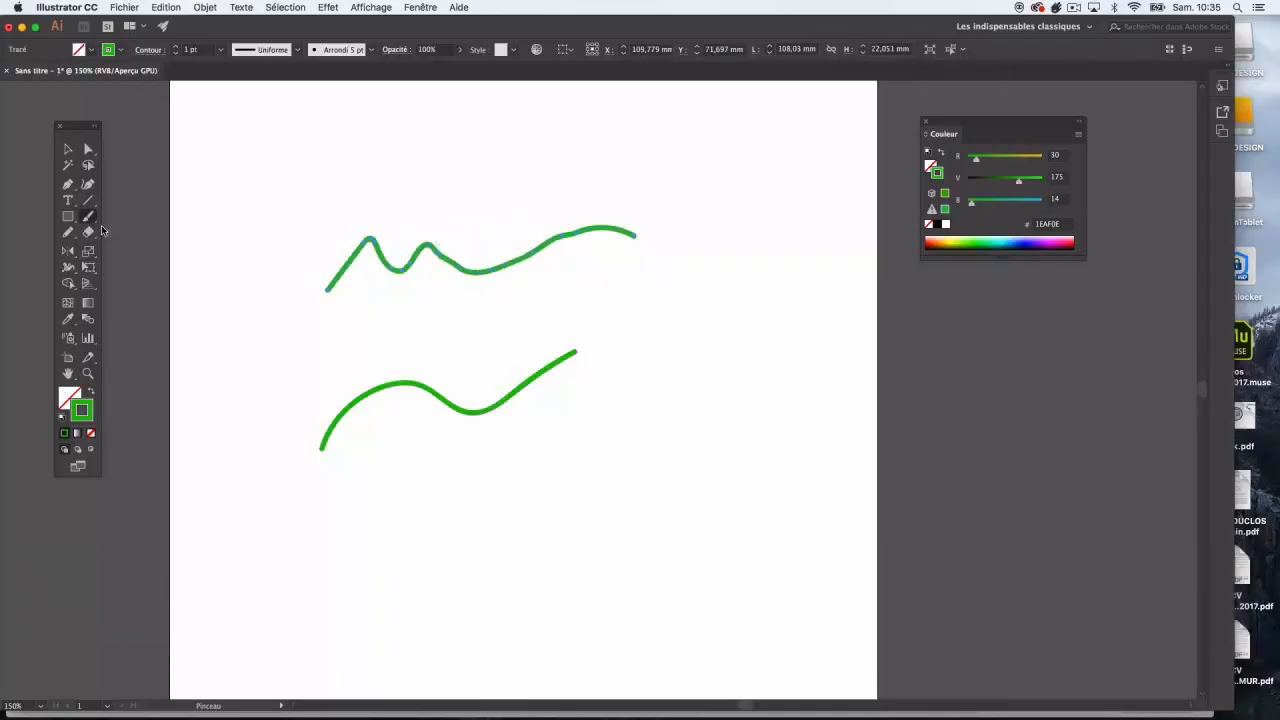
Turn off Conserver la sélection, try repainting the upper stroke's tail upward in several passes, and undo those attempts.
double_click(88, 218)
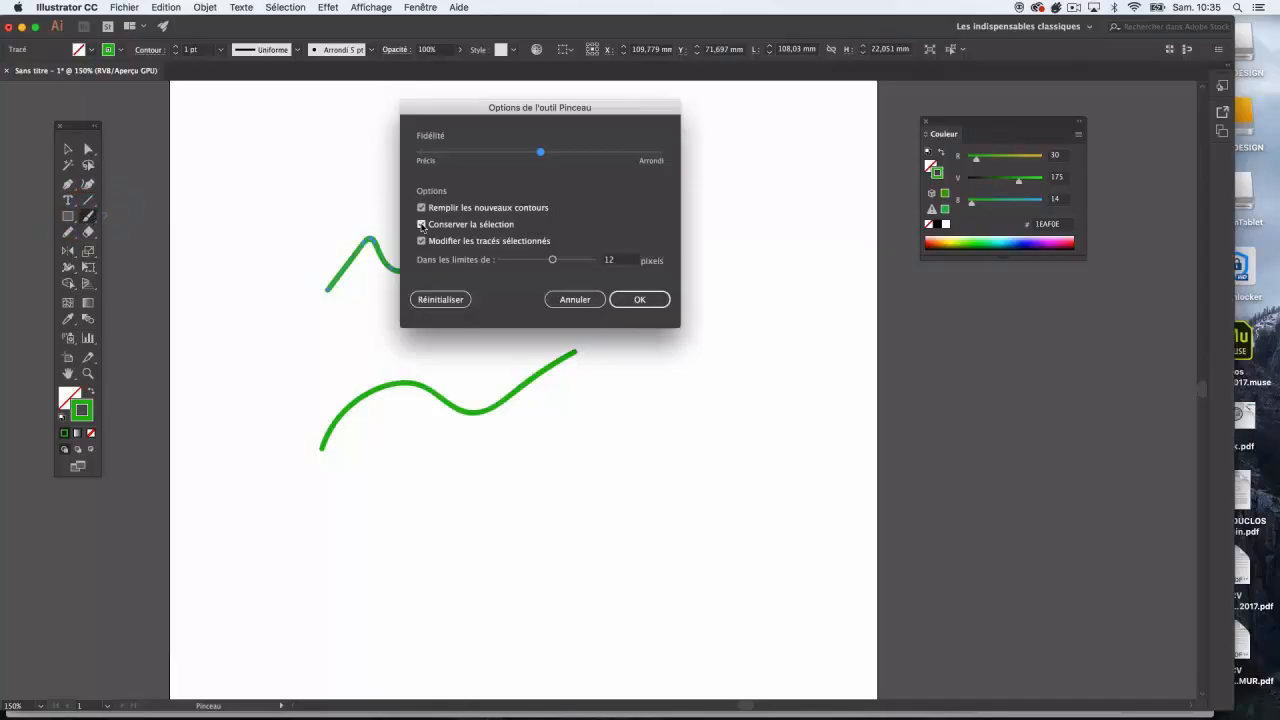
left_click(638, 298)
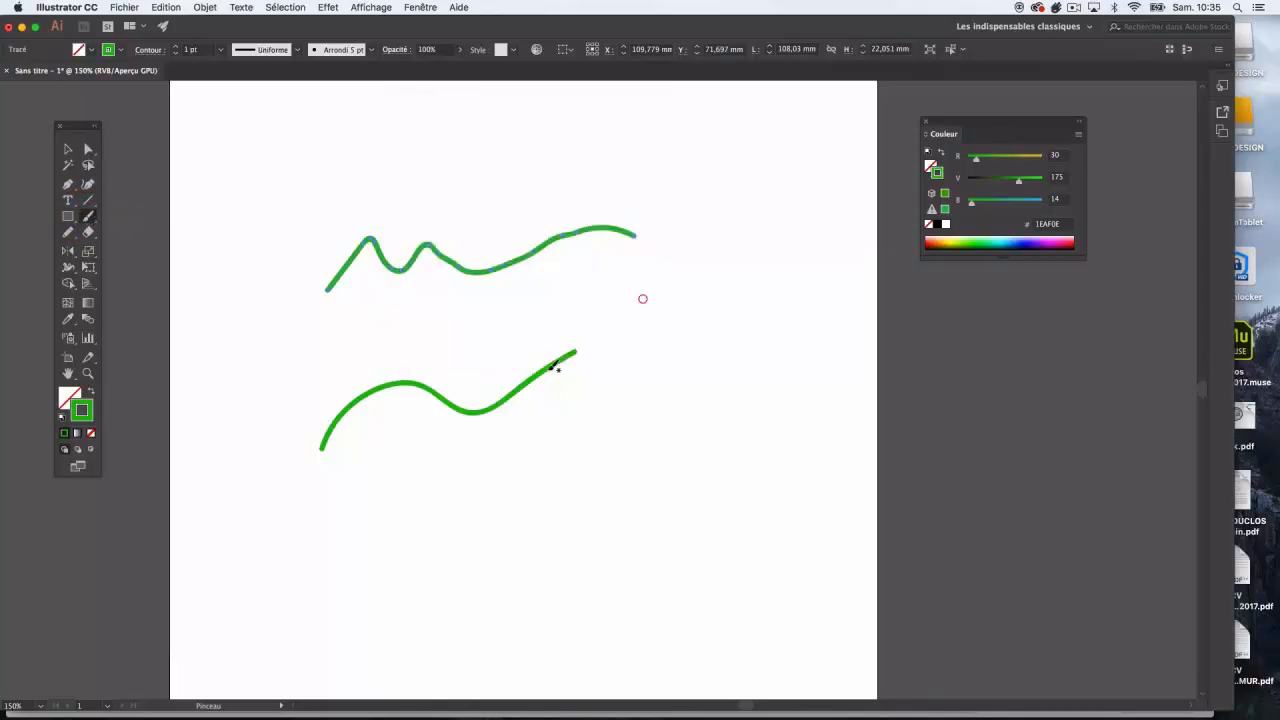
left_click_drag(547, 233, 607, 204)
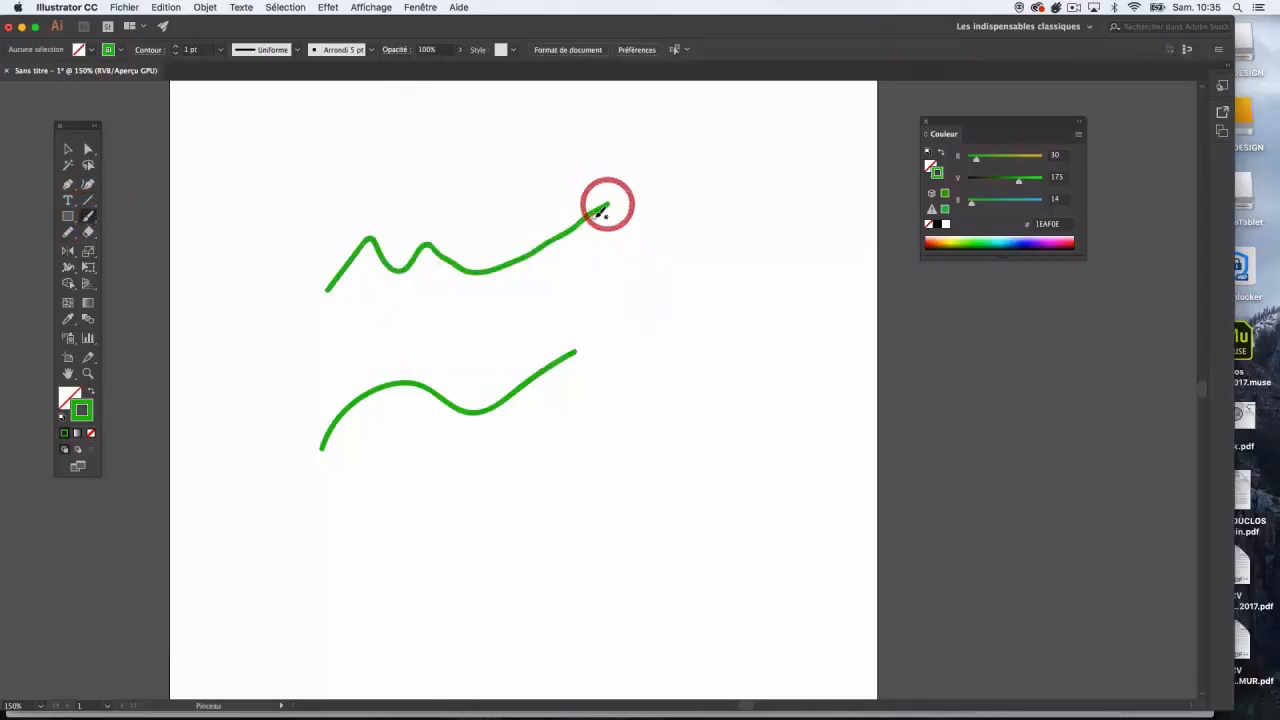
left_click_drag(557, 240, 591, 223)
key("super+z")
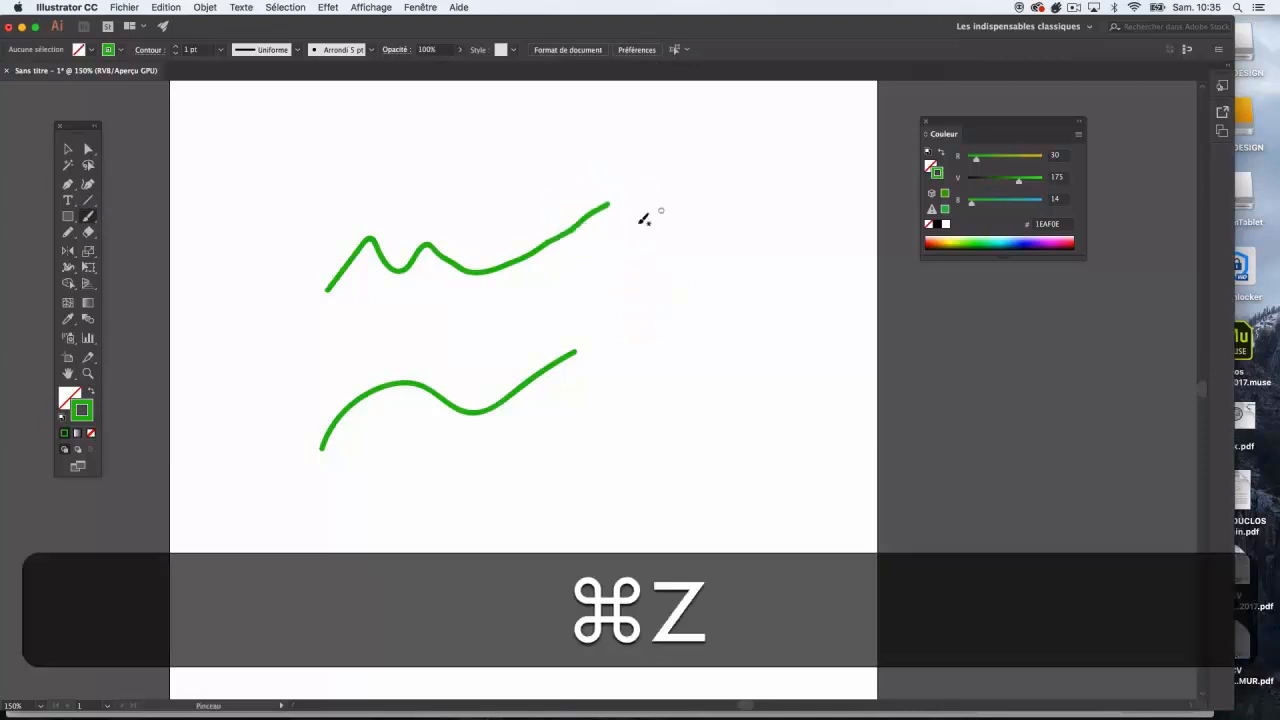
key("super+z")
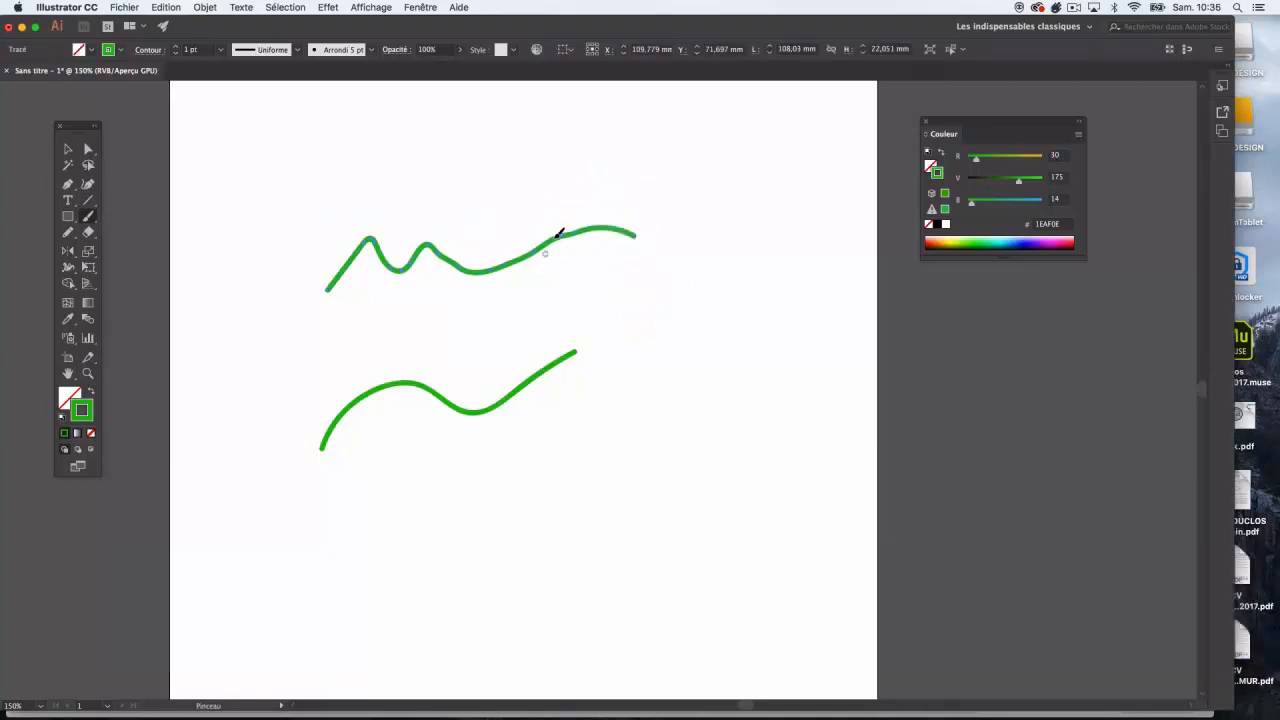
left_click_drag(583, 223, 655, 178)
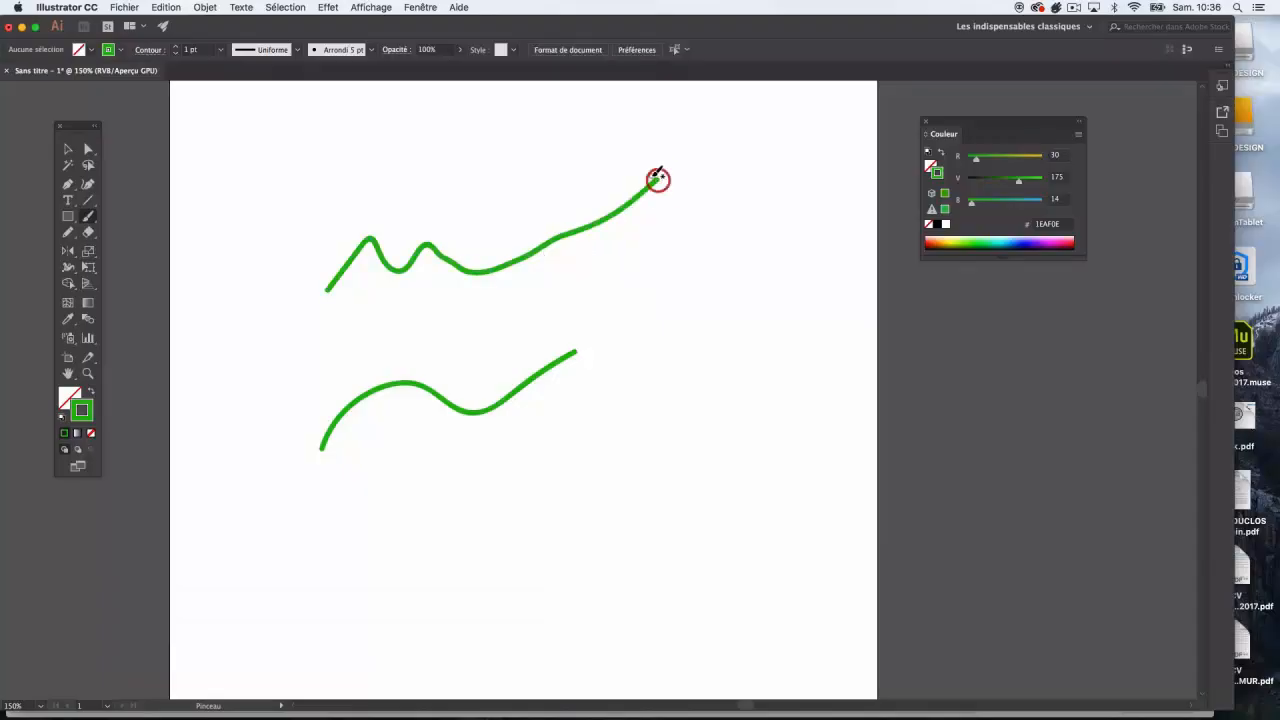
key("super+z")
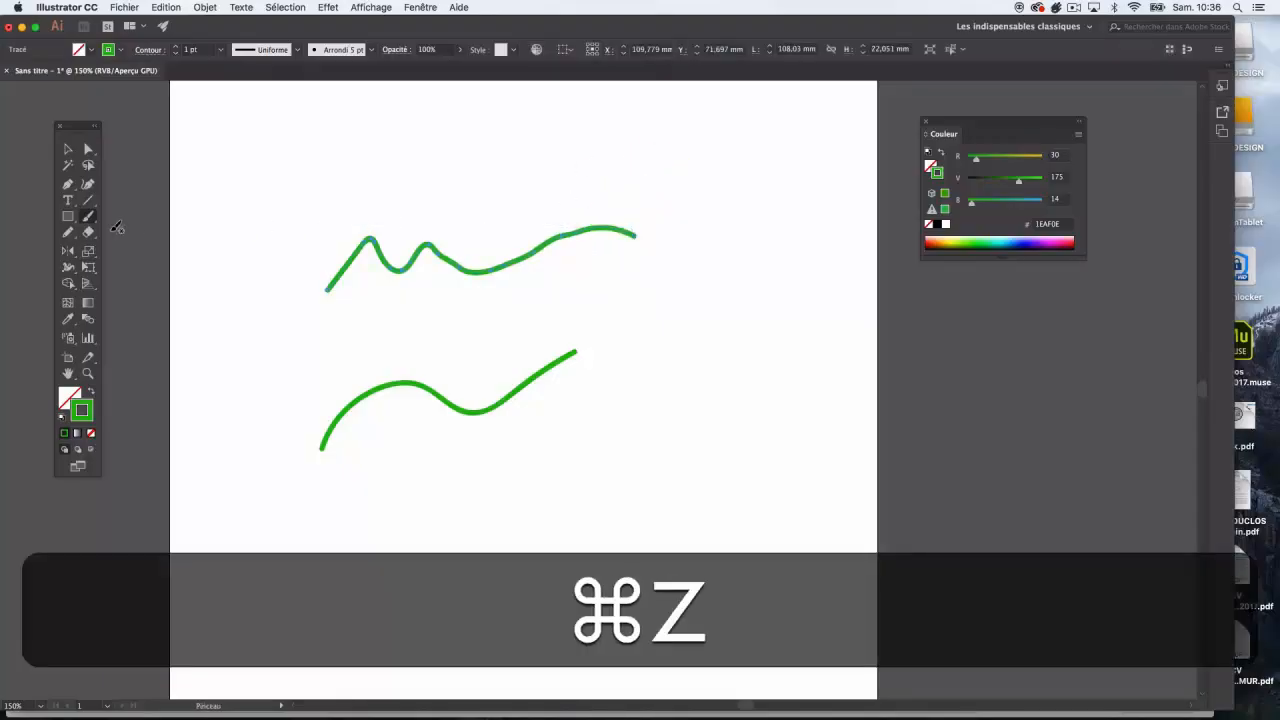
Turn Conserver la sélection back on and repaint the upper stroke's tail twice in a row, to about 119 mm wide overall.
double_click(88, 216)
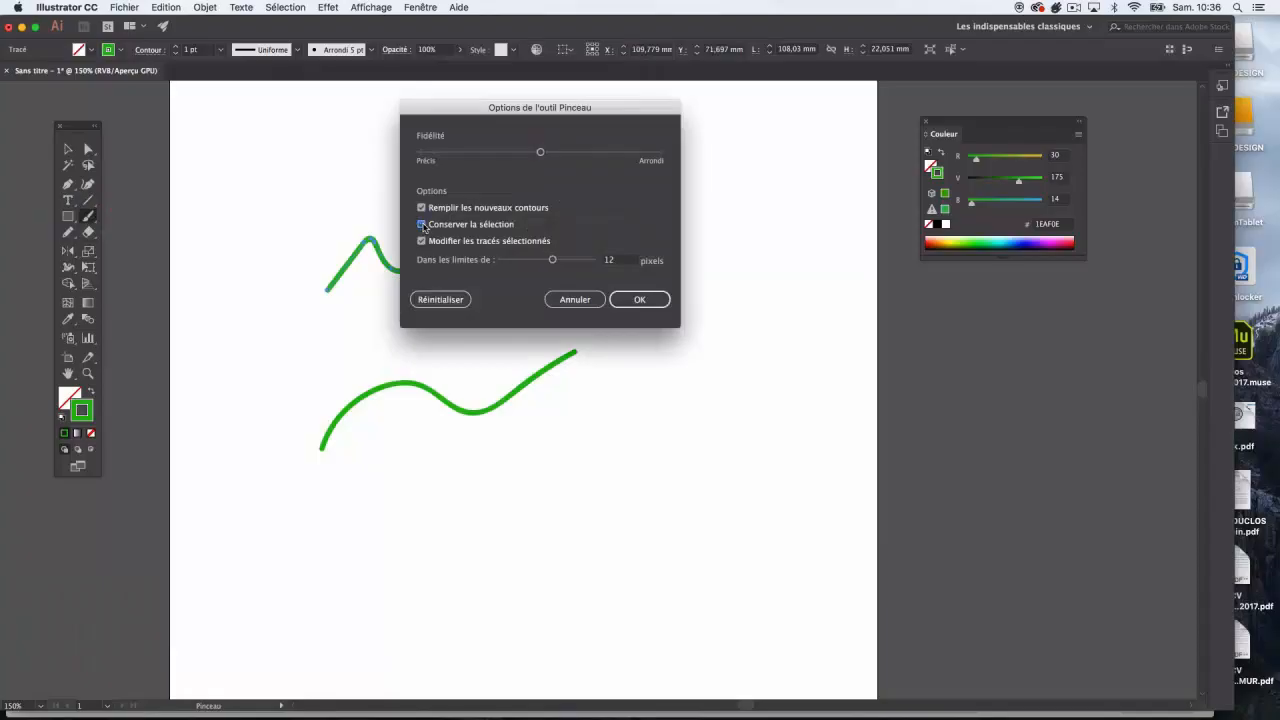
left_click(639, 299)
mouse_move(562, 229)
left_mouse_down()
mouse_move(600, 225)
mouse_move(642, 183)
left_mouse_up()
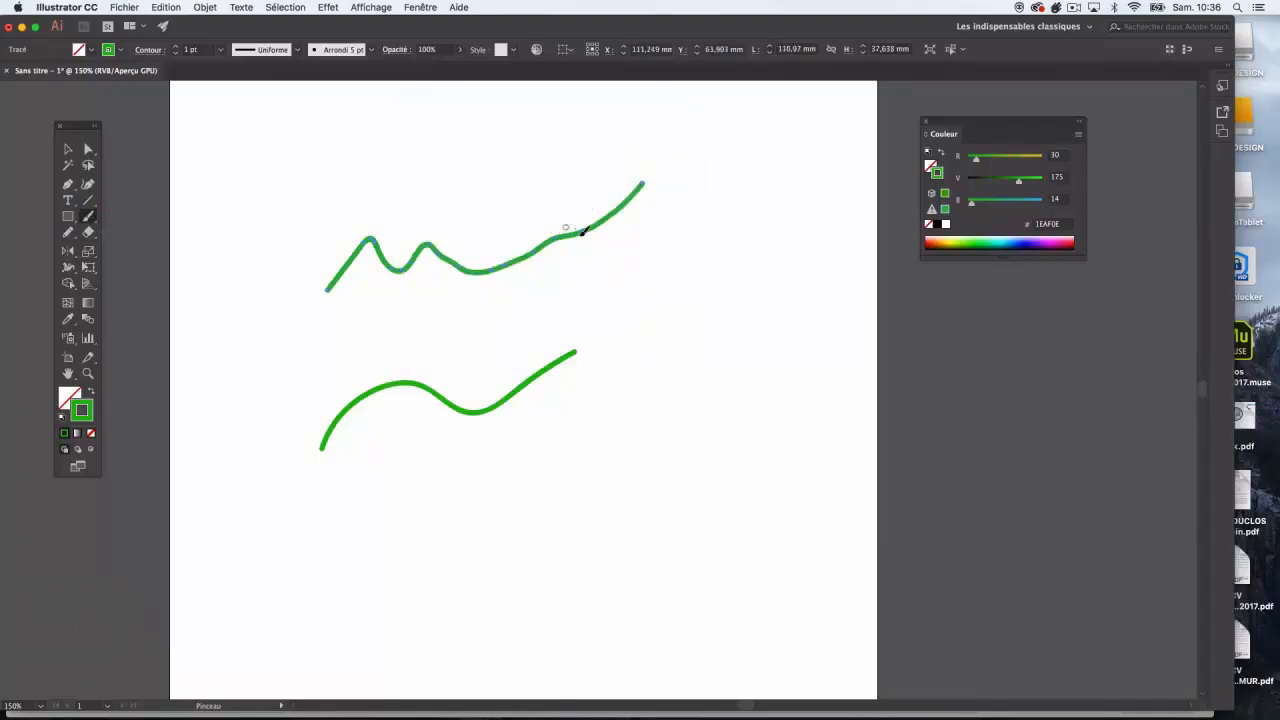
left_click_drag(591, 224, 665, 203)
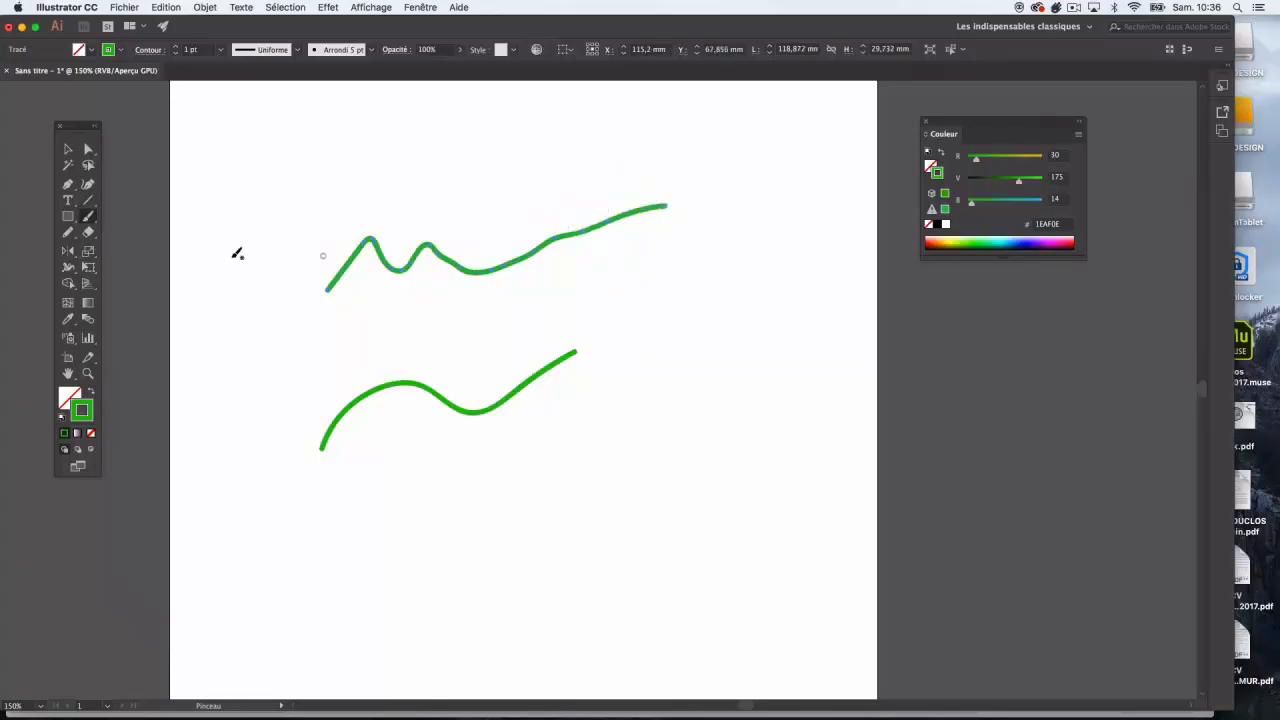
Turn off Conserver la sélection and repaint the upper stroke's tail as a steeper rise, about 118 mm wide overall.
double_click(89, 216)
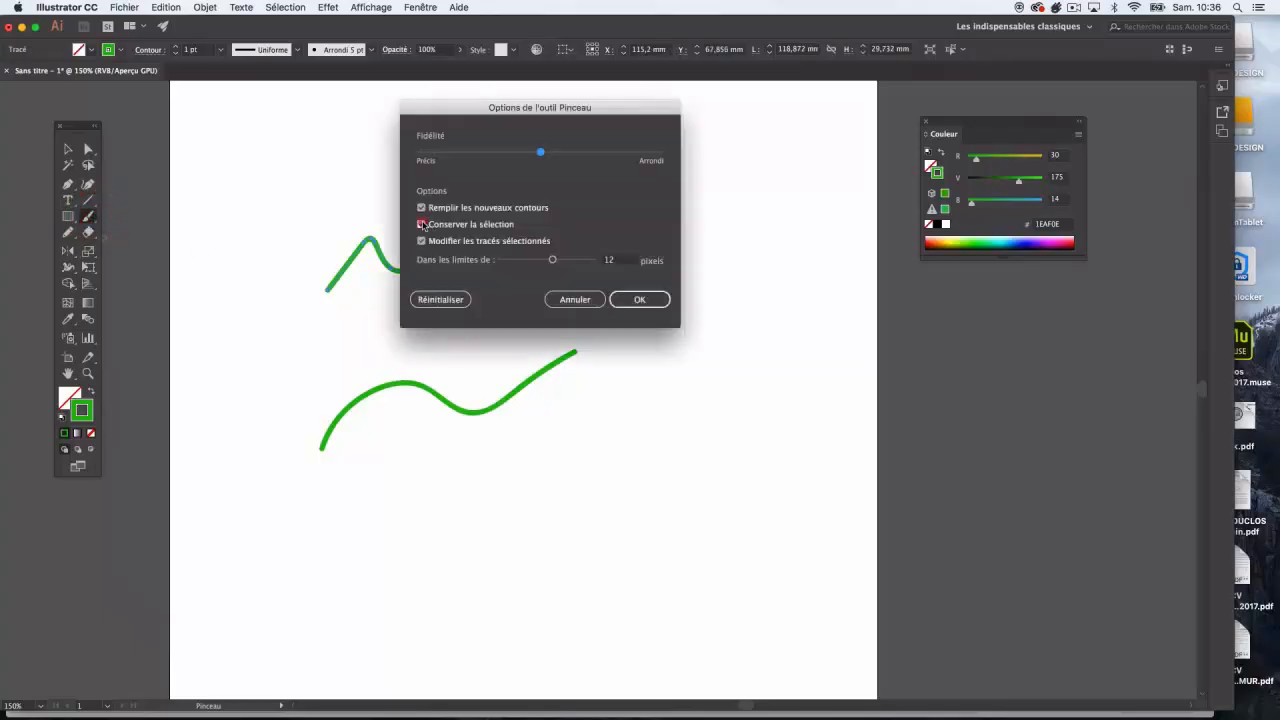
left_click(639, 299)
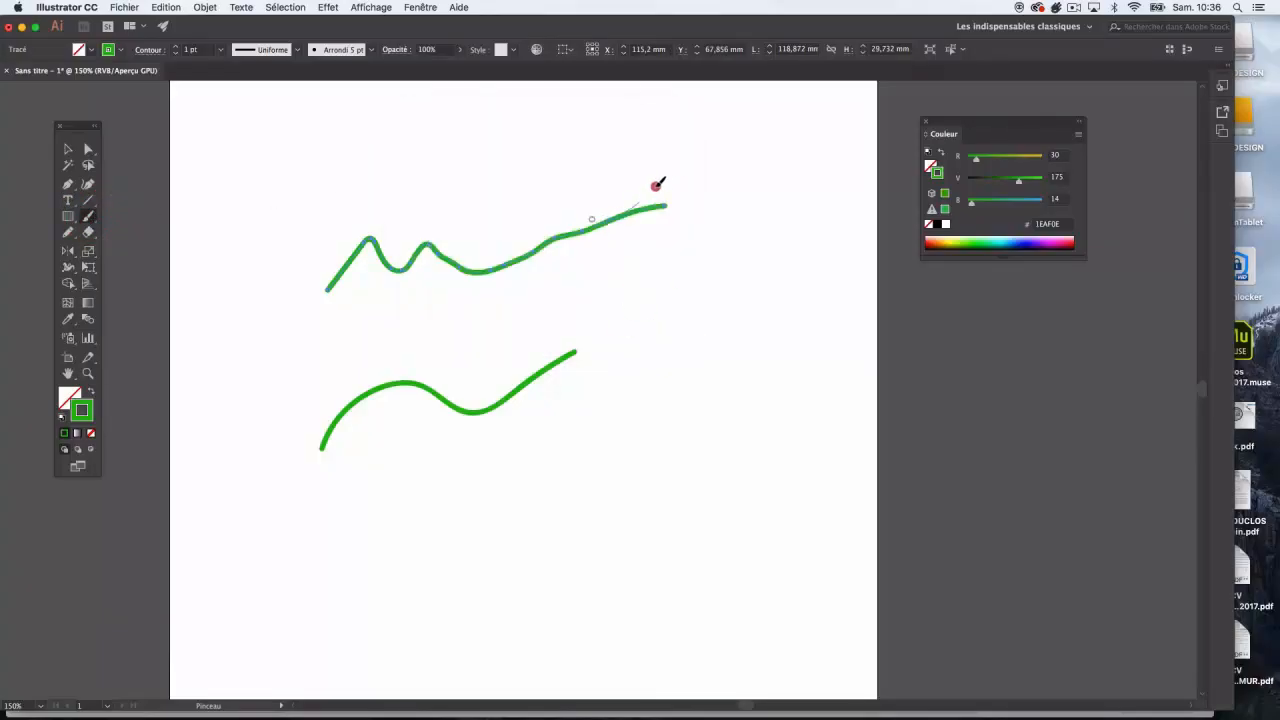
left_click_drag(610, 220, 664, 178)
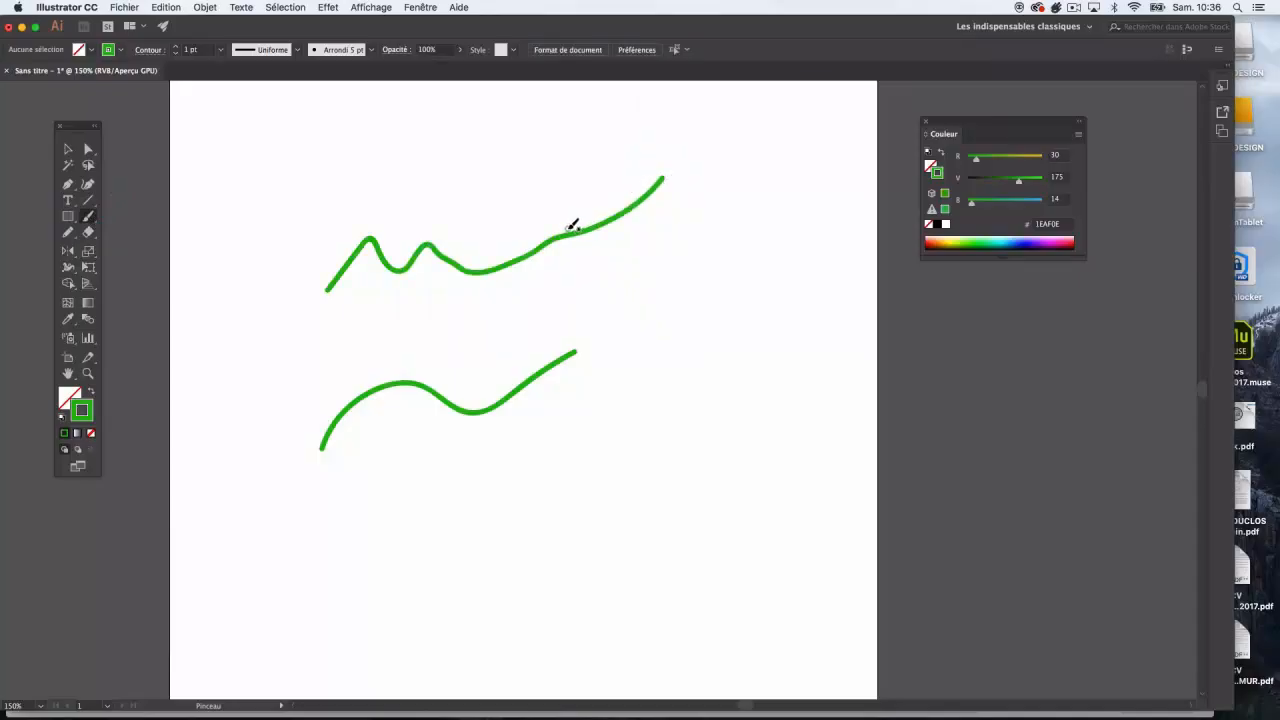
Reselect the upper stroke and paint a small dip into its rising tail with the Paintbrush.
left_click(68, 149)
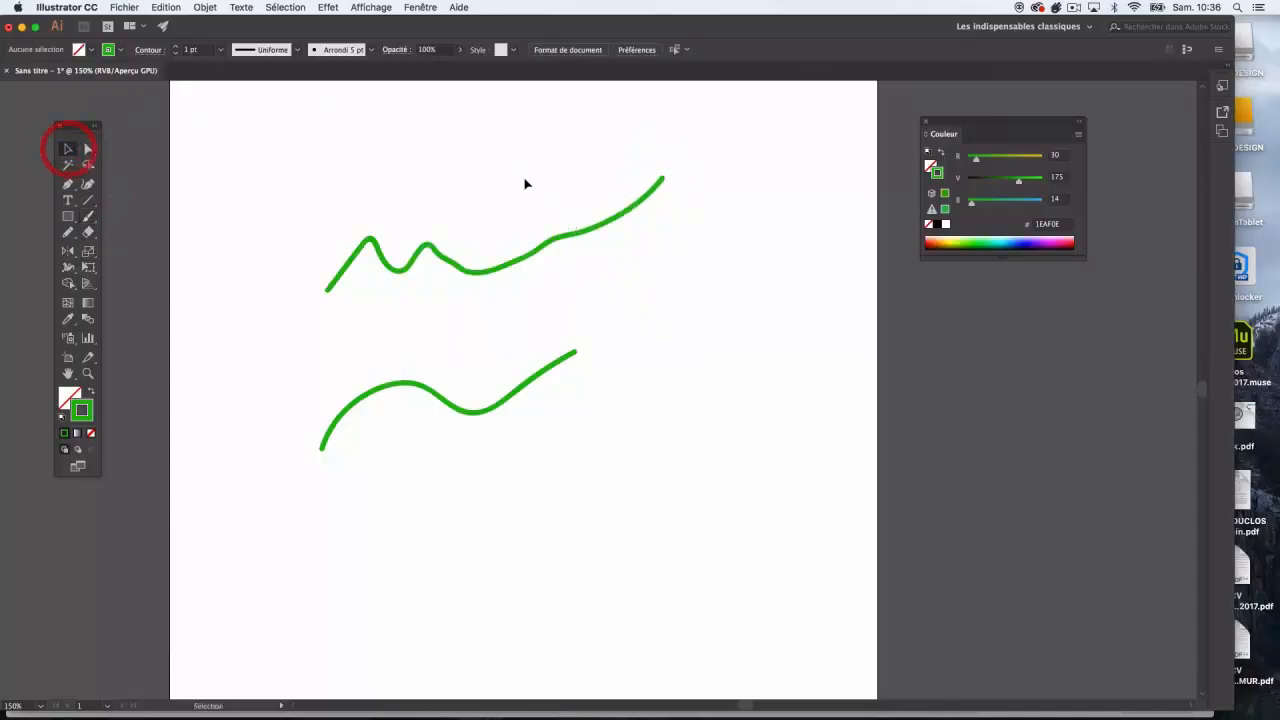
left_click(591, 250)
left_click(88, 216)
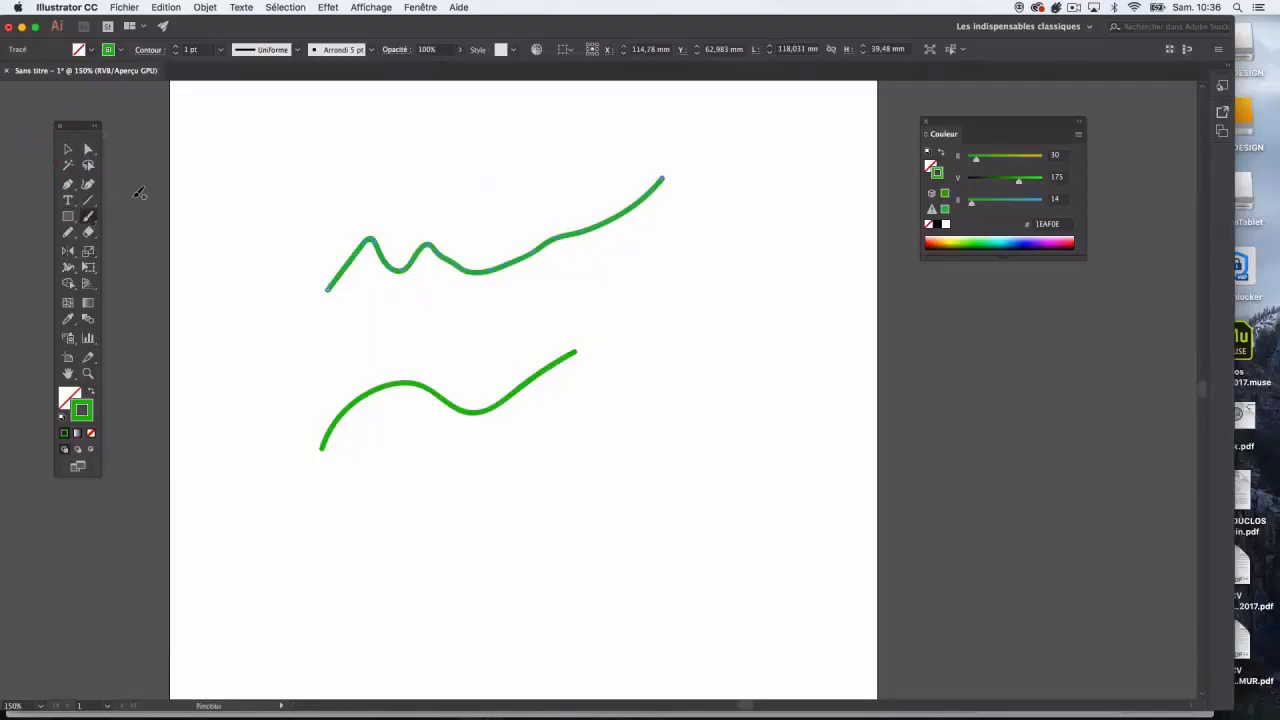
left_click_drag(644, 200, 602, 225)
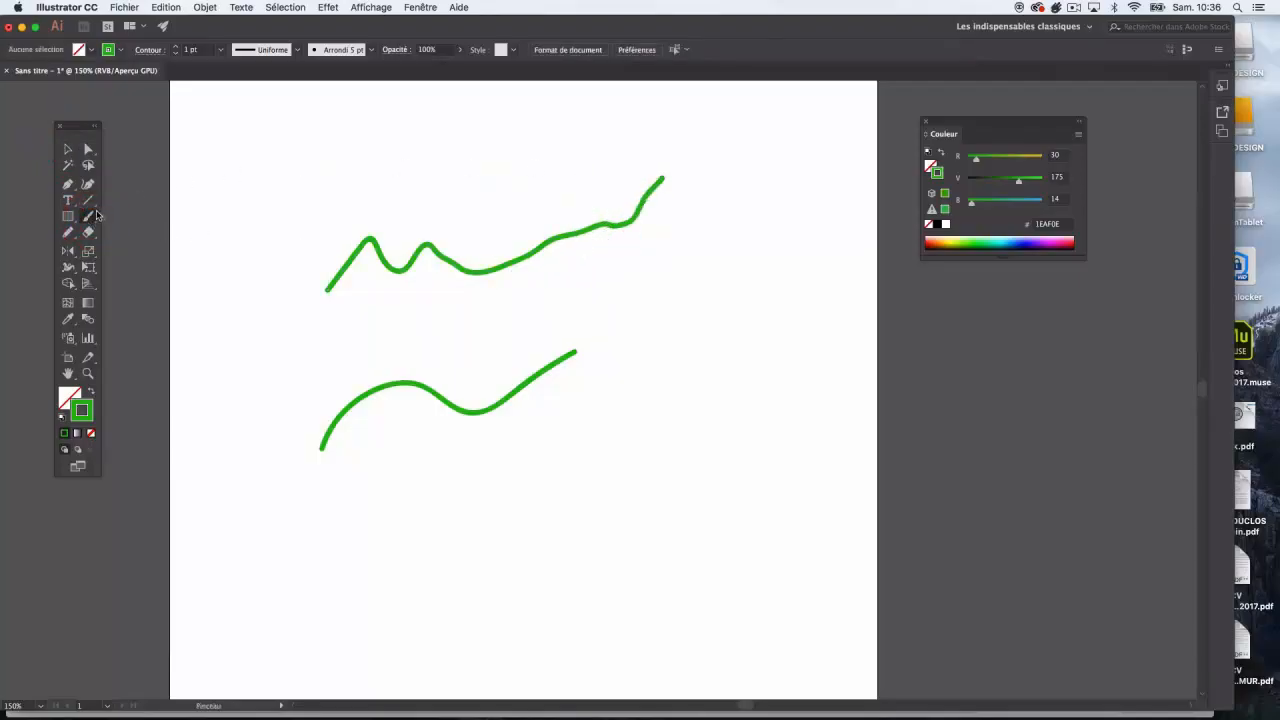
Turn on Conserver la sélection and turn off Modifier les tracés sélectionnés in the Paintbrush options.
double_click(89, 217)
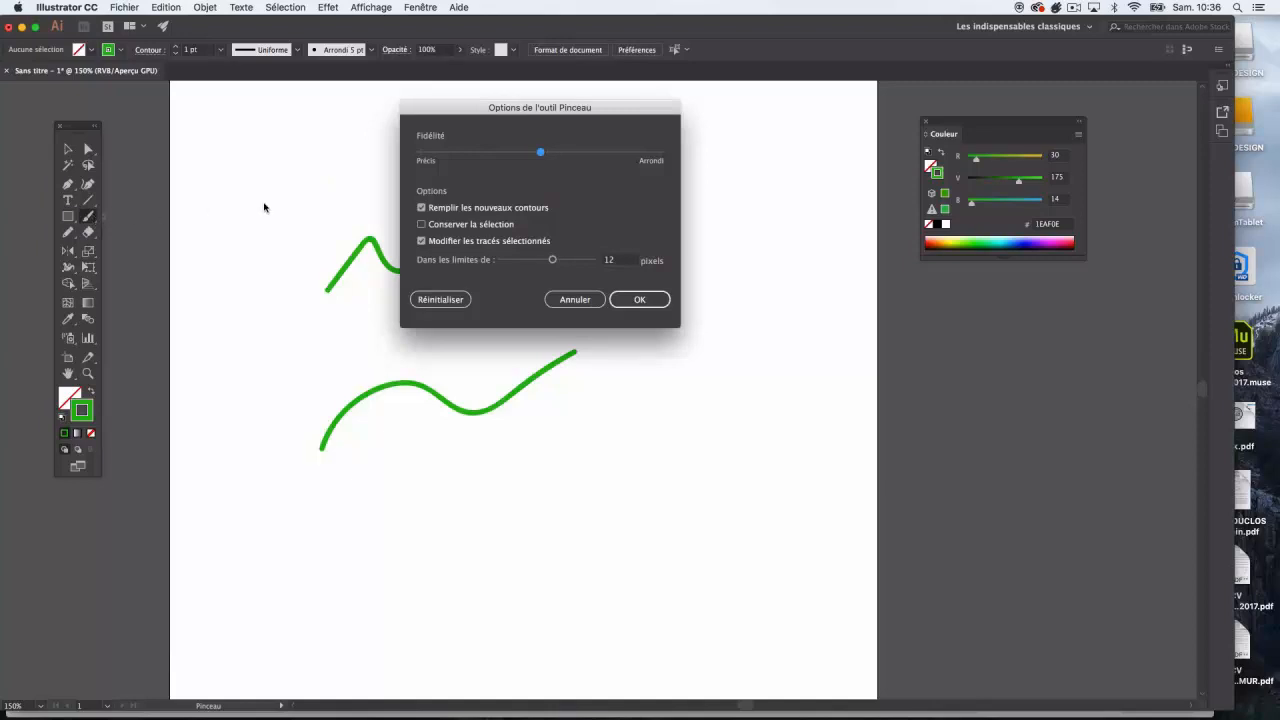
left_click(448, 226)
left_click(421, 241)
left_click(642, 299)
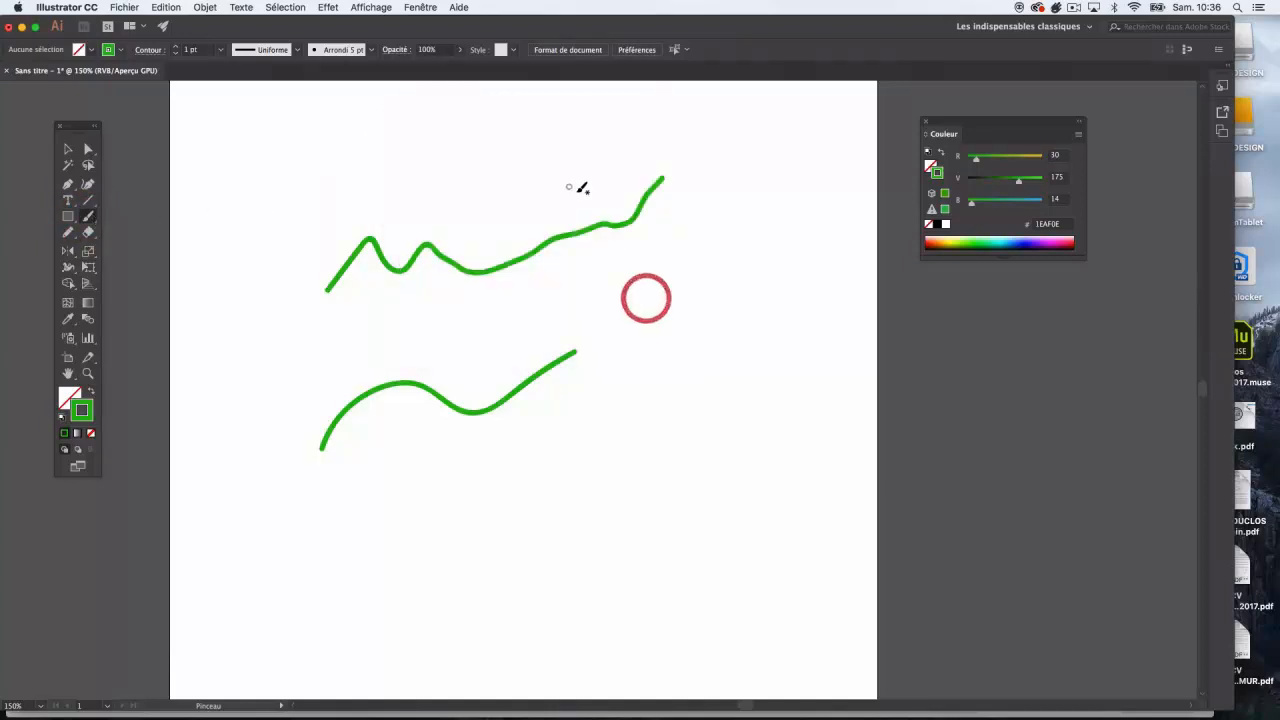
Select the upper stroke, try to repaint the end of its tail with the Paintbrush, and undo the new stroke.
key("v")
left_click(593, 231)
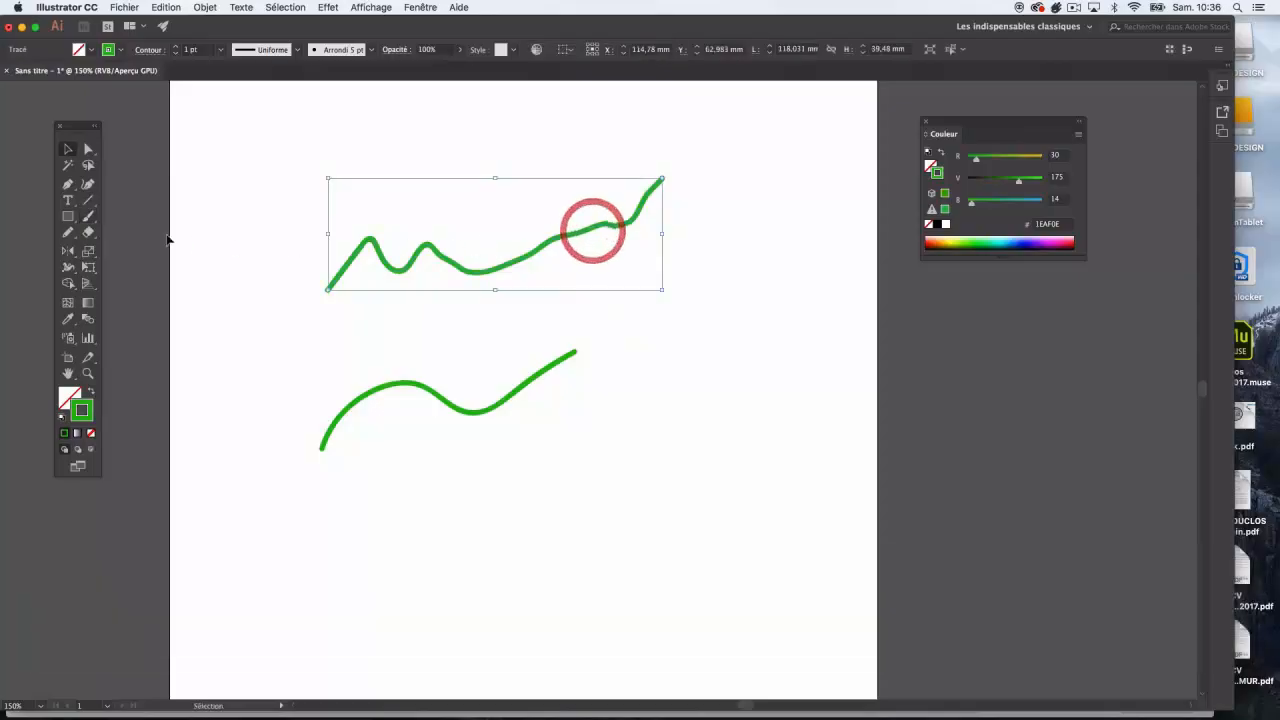
key("b")
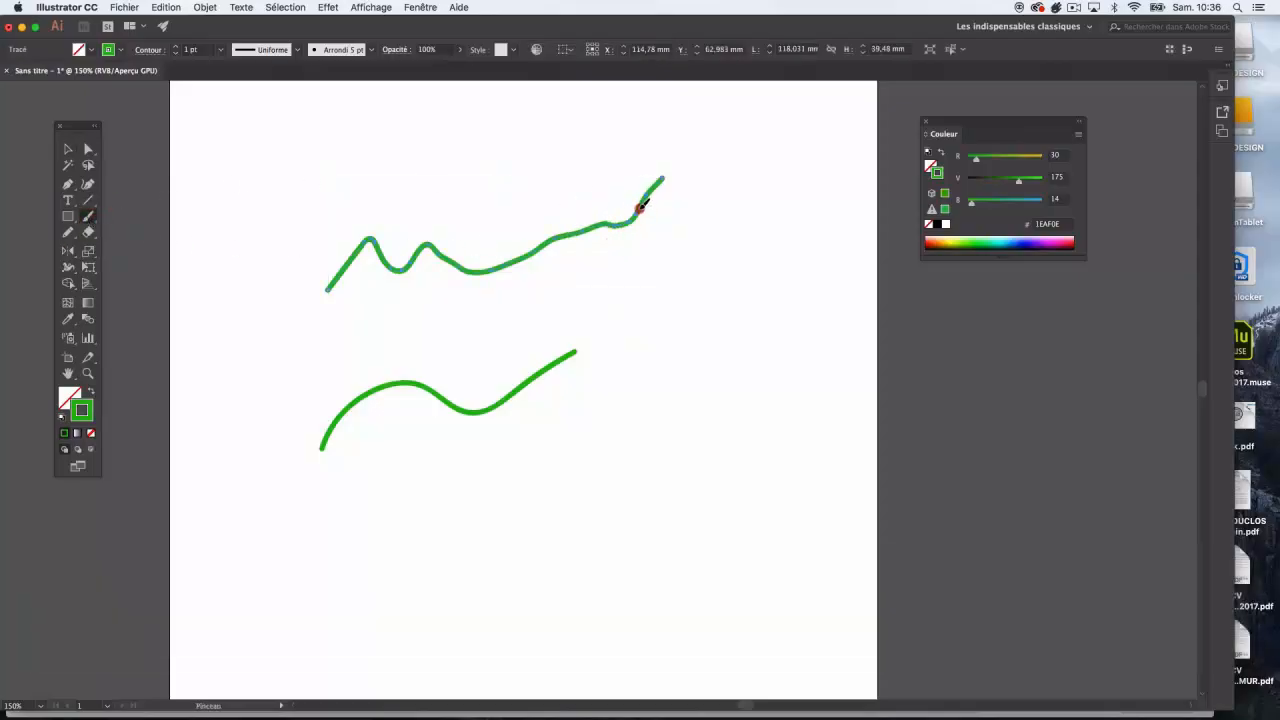
left_click_drag(641, 205, 693, 177)
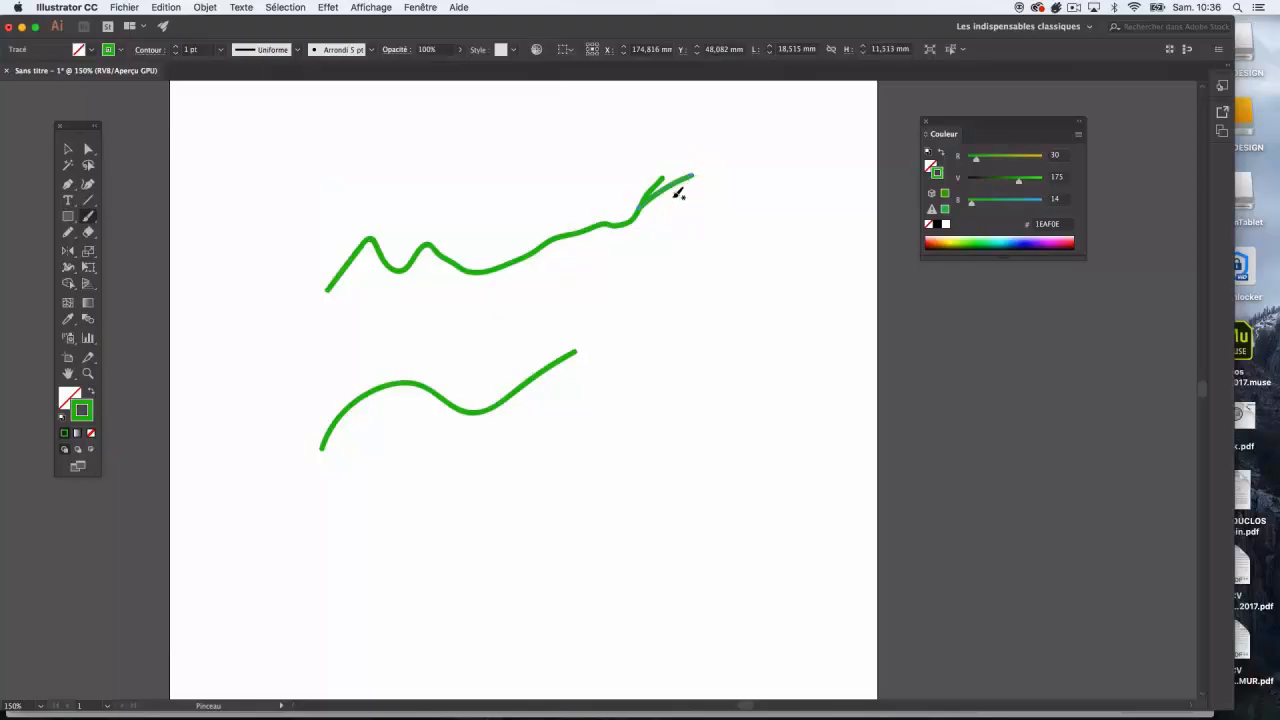
key("super+z")
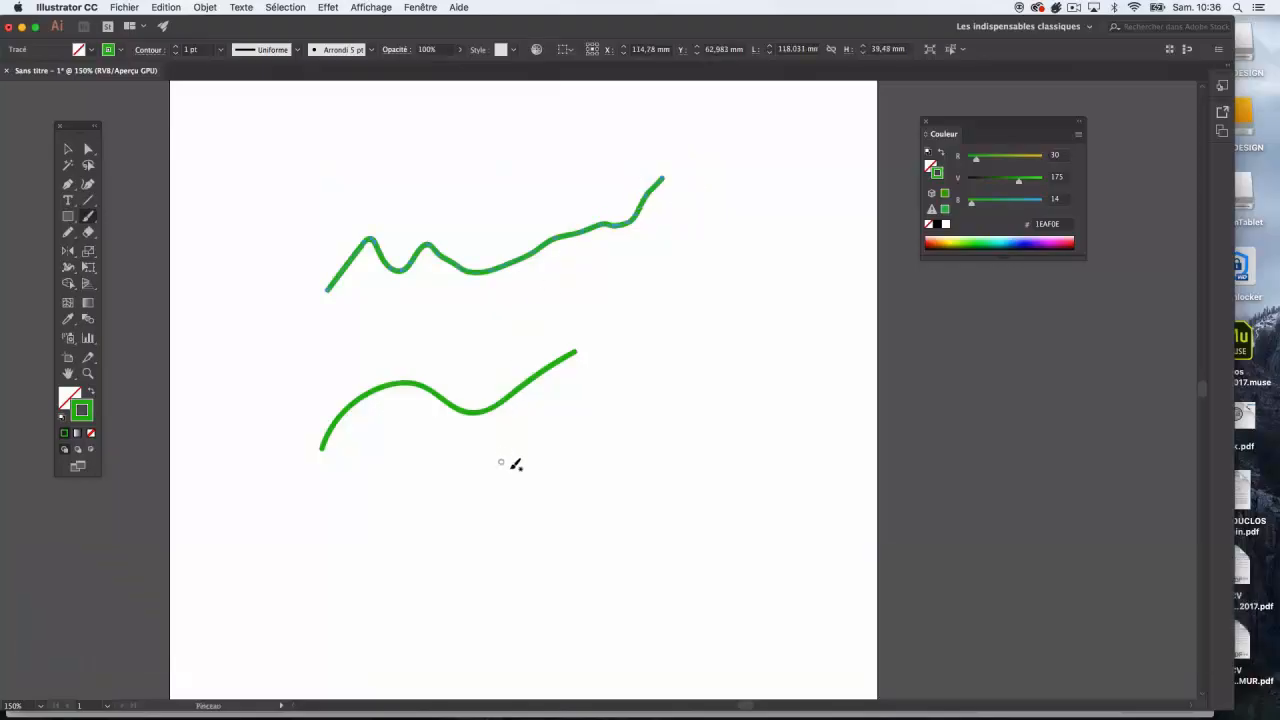
Paint a fan of overlapping strokes about 40 mm long from one shared point below the upper stroke's tail.
mouse_move(617, 311)
left_mouse_down()
mouse_move(690, 232)
mouse_move(654, 291)
mouse_move(705, 248)
mouse_move(680, 277)
mouse_move(737, 268)
mouse_move(745, 288)
left_mouse_up()
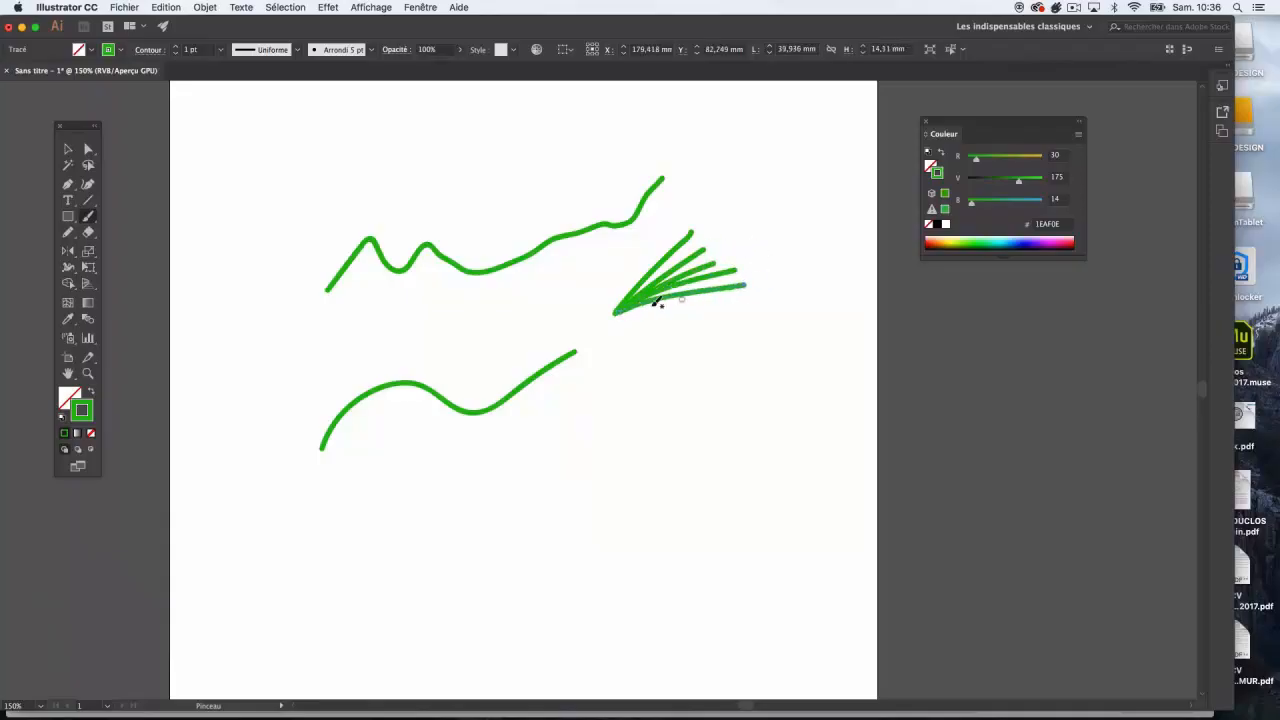
left_click_drag(616, 311, 728, 301)
left_click_drag(627, 310, 737, 306)
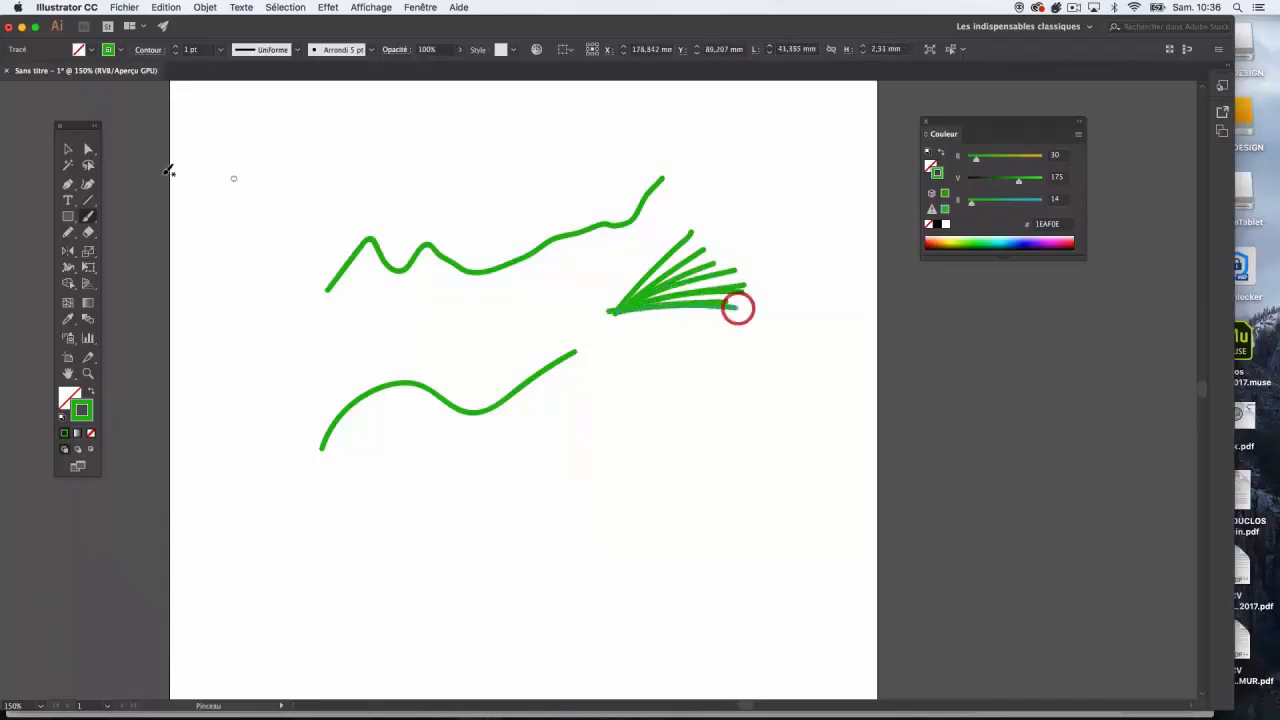
Turn on Modifier les tracés sélectionnés and paint a slightly sloping line about 44 mm long in the empty area below the fan.
double_click(88, 217)
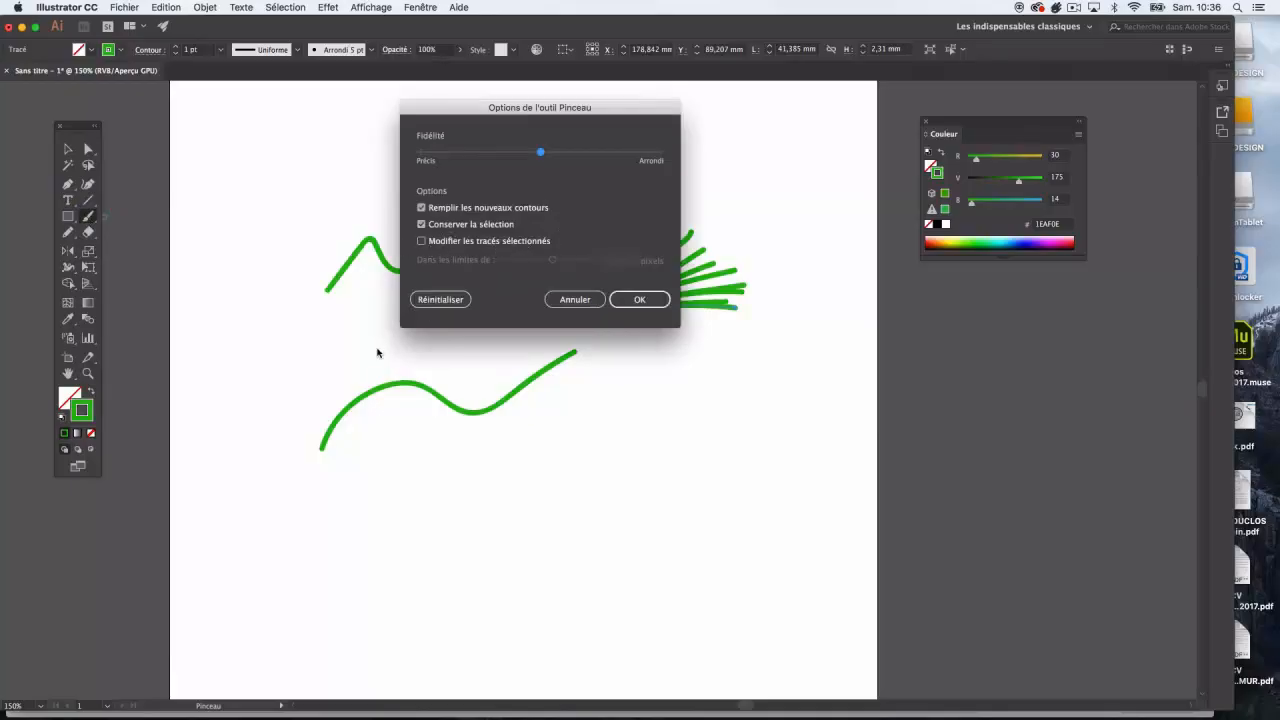
left_click(424, 242)
left_click(640, 299)
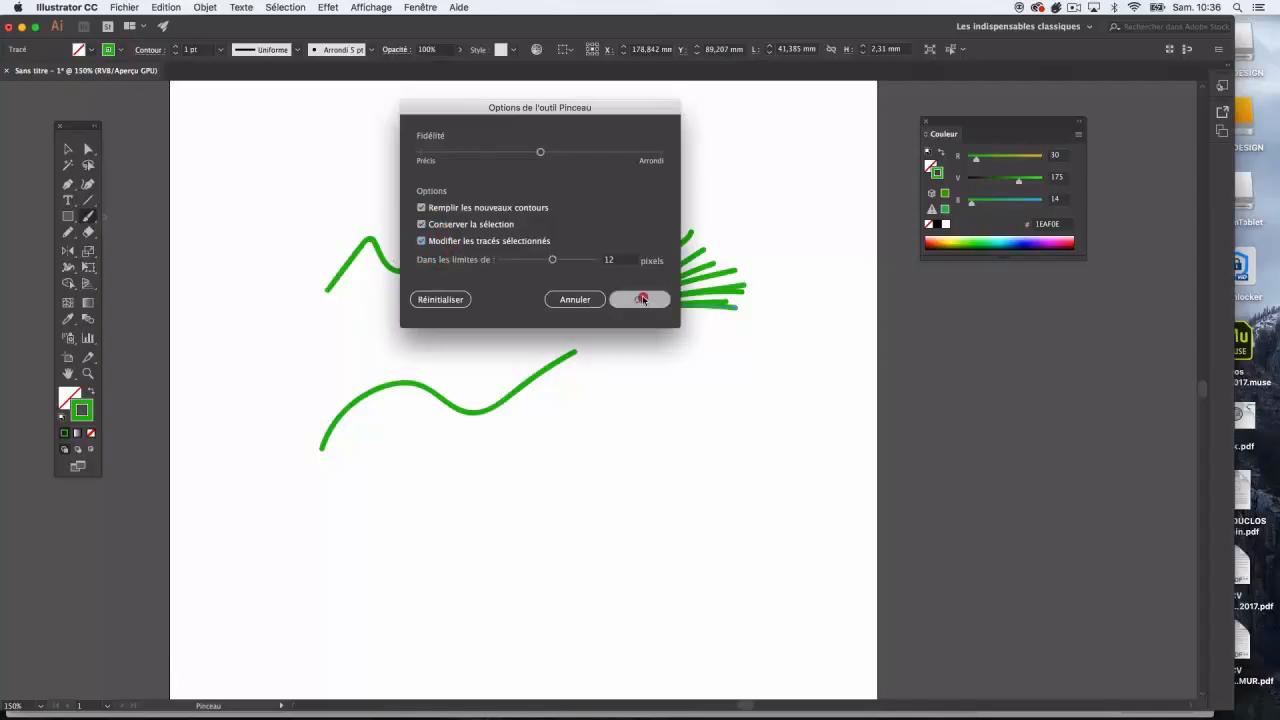
mouse_move(632, 433)
left_mouse_down()
mouse_move(743, 368)
mouse_move(748, 396)
mouse_move(731, 407)
mouse_move(742, 421)
mouse_move(635, 430)
mouse_move(735, 437)
mouse_move(631, 430)
mouse_move(741, 437)
left_mouse_up()
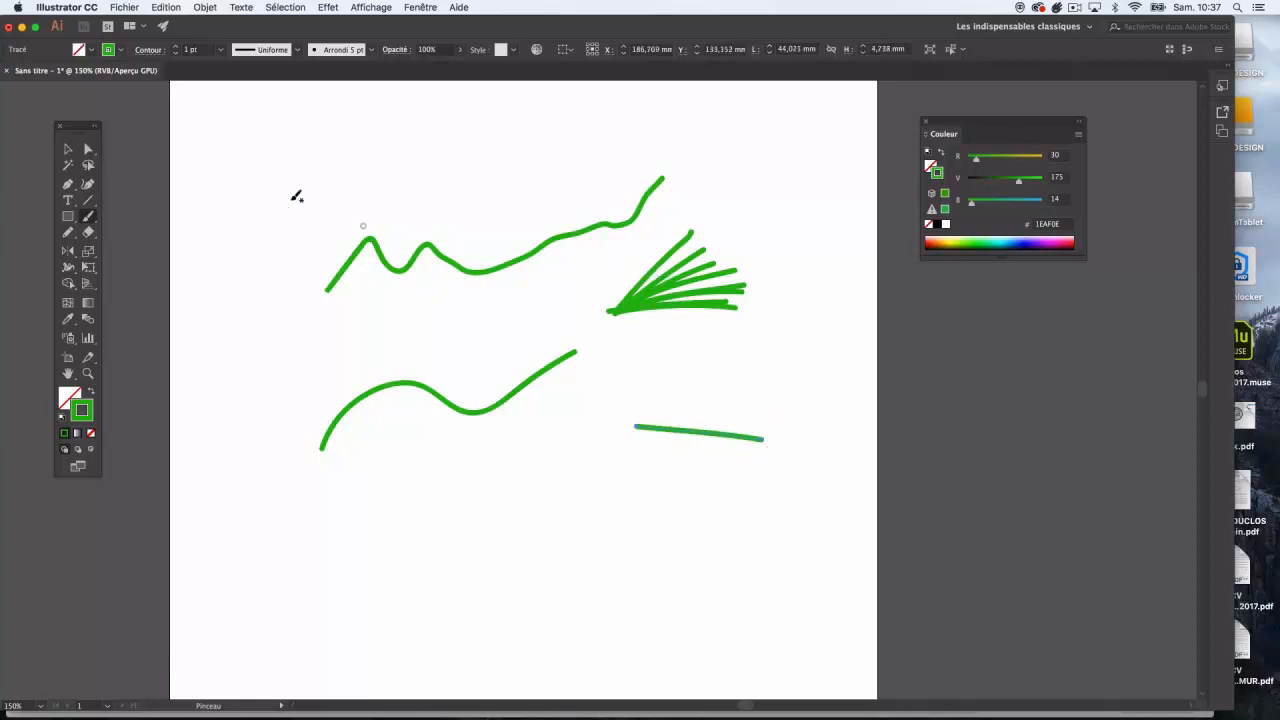
Adjust the Dans les limites de distance in the Paintbrush options, bend the short line's end downward and paint slanted strokes beside it.
double_click(88, 219)
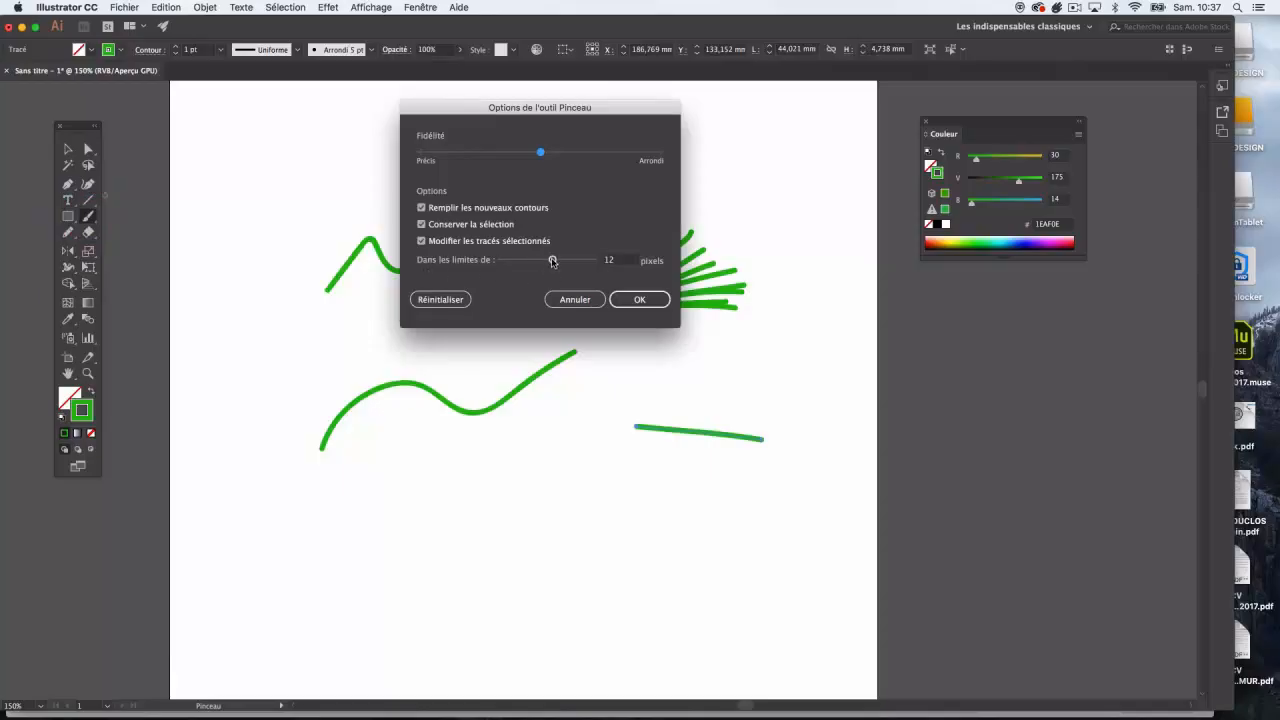
left_click_drag(552, 261, 515, 261)
left_click(640, 299)
mouse_move(708, 430)
left_mouse_down()
mouse_move(774, 464)
mouse_move(750, 483)
mouse_move(763, 473)
mouse_move(744, 449)
mouse_move(777, 470)
left_mouse_up()
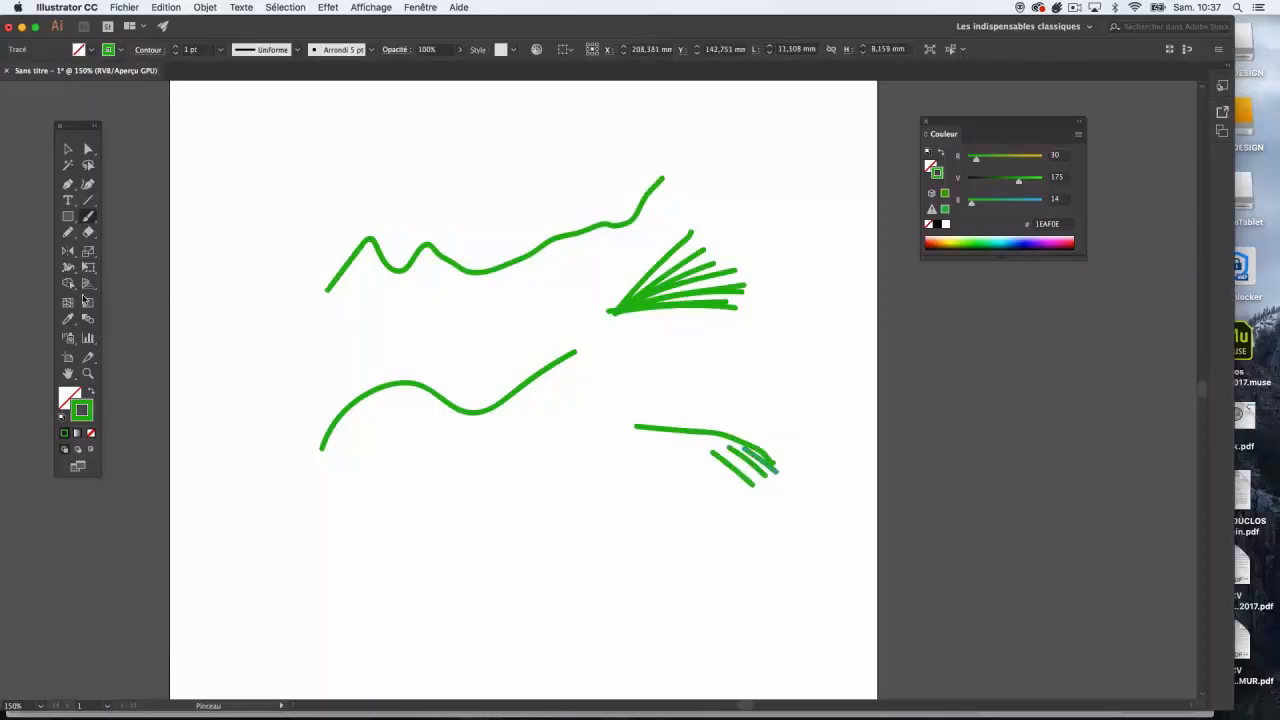
Set Dans les limites de to 20 pixels and paint nearly horizontal strokes about 22 mm long above the short line's bent end.
double_click(88, 218)
left_click_drag(555, 260, 593, 274)
left_click(639, 299)
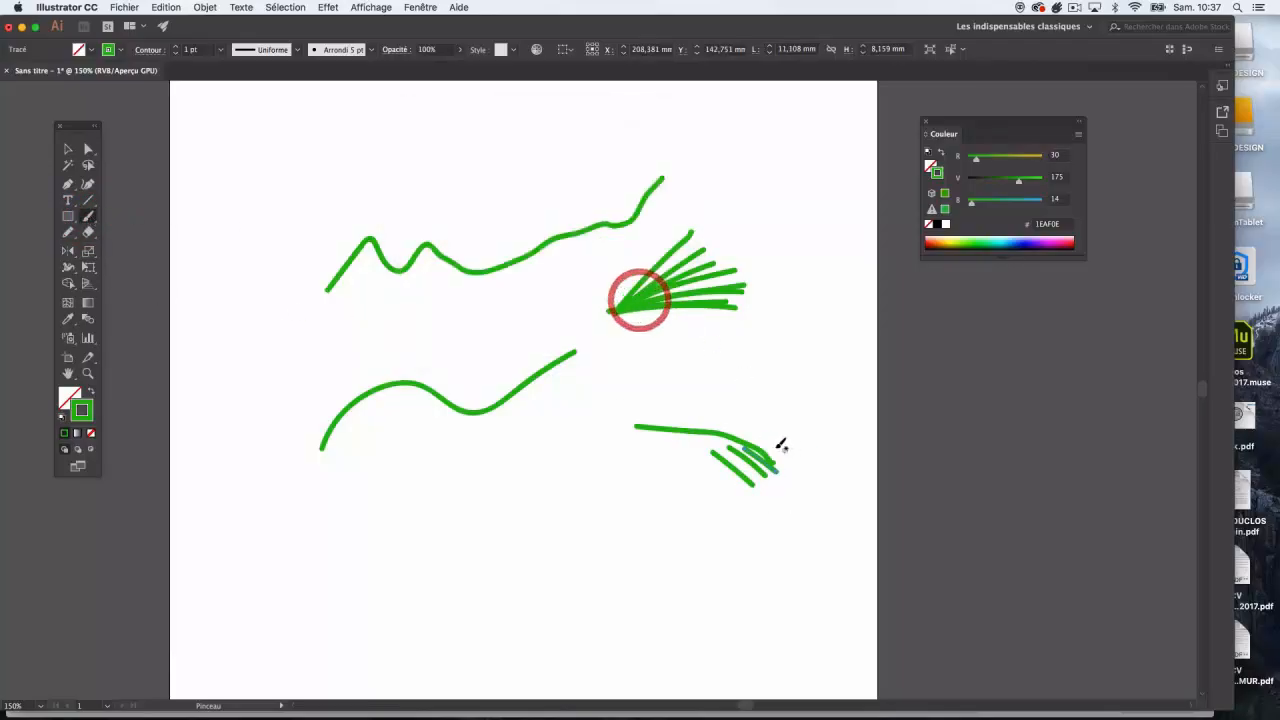
mouse_move(753, 440)
left_mouse_down()
mouse_move(796, 454)
mouse_move(812, 439)
mouse_move(798, 403)
mouse_move(809, 405)
mouse_move(775, 420)
mouse_move(830, 422)
left_mouse_up()
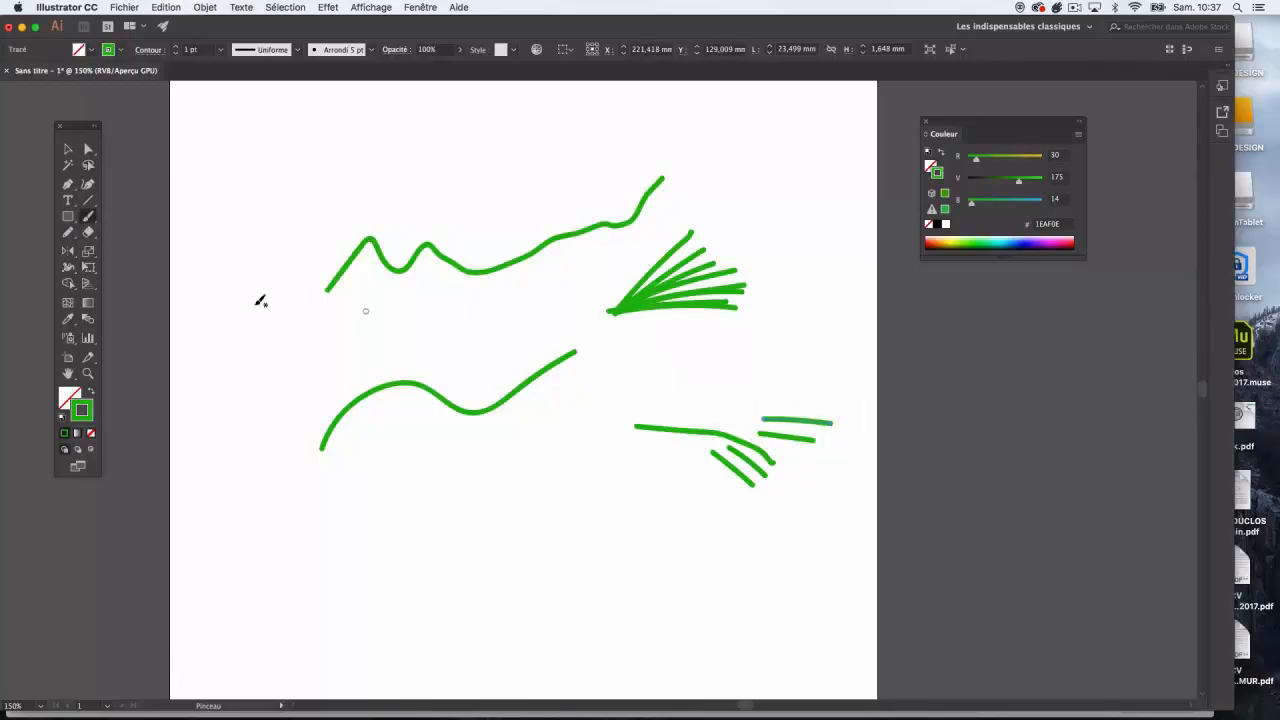
left_click_drag(754, 409, 828, 403)
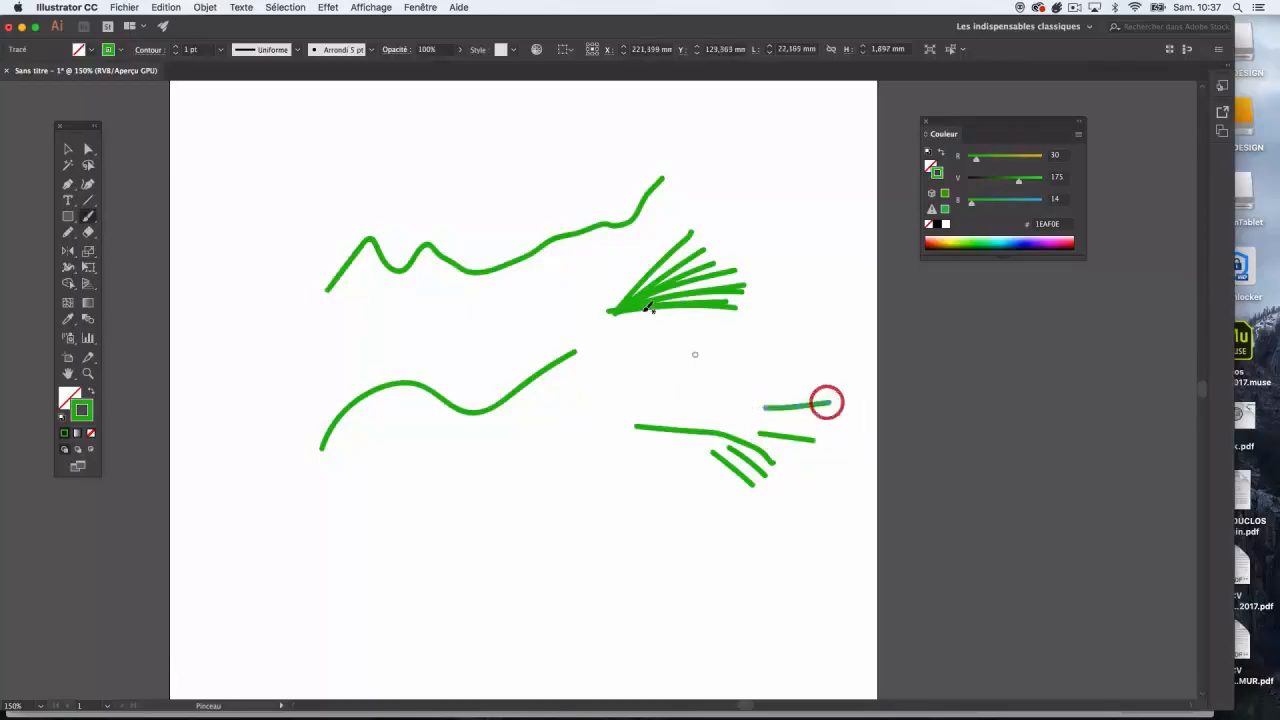
Set Dans les limites de to 2 pixels and paint strokes fanning upward from the topmost short stroke.
double_click(87, 222)
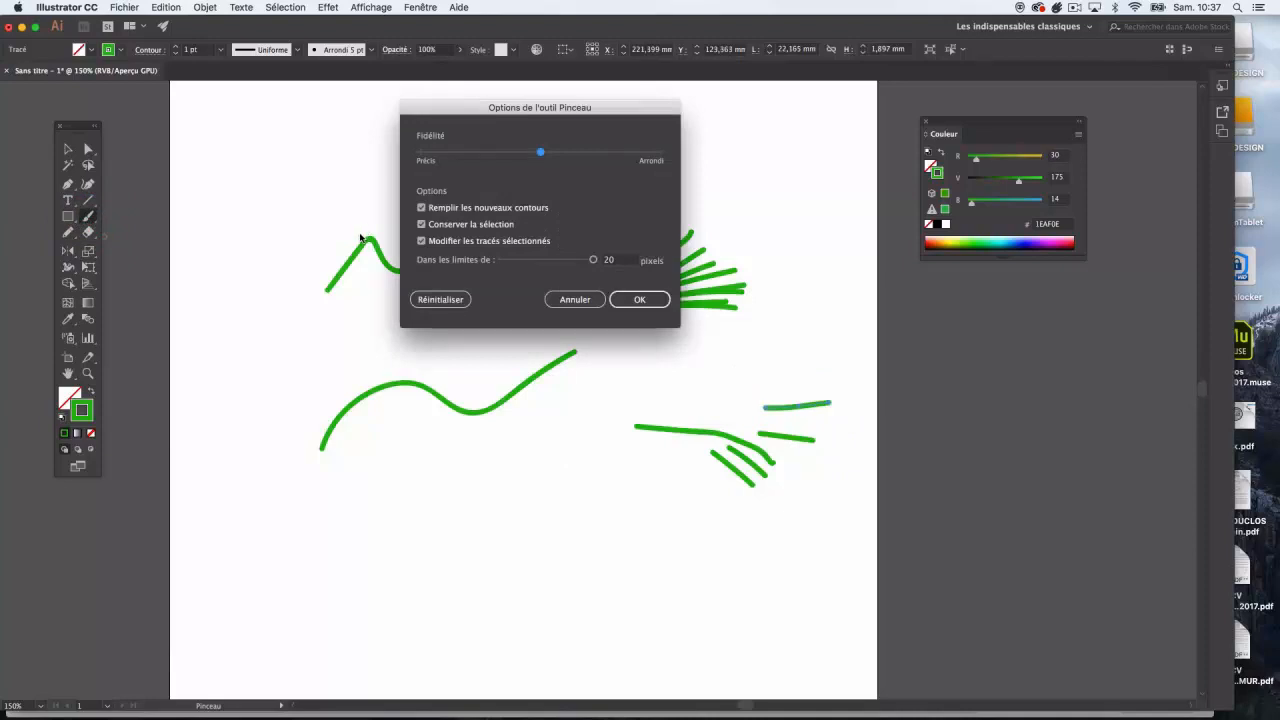
left_click_drag(585, 264, 491, 264)
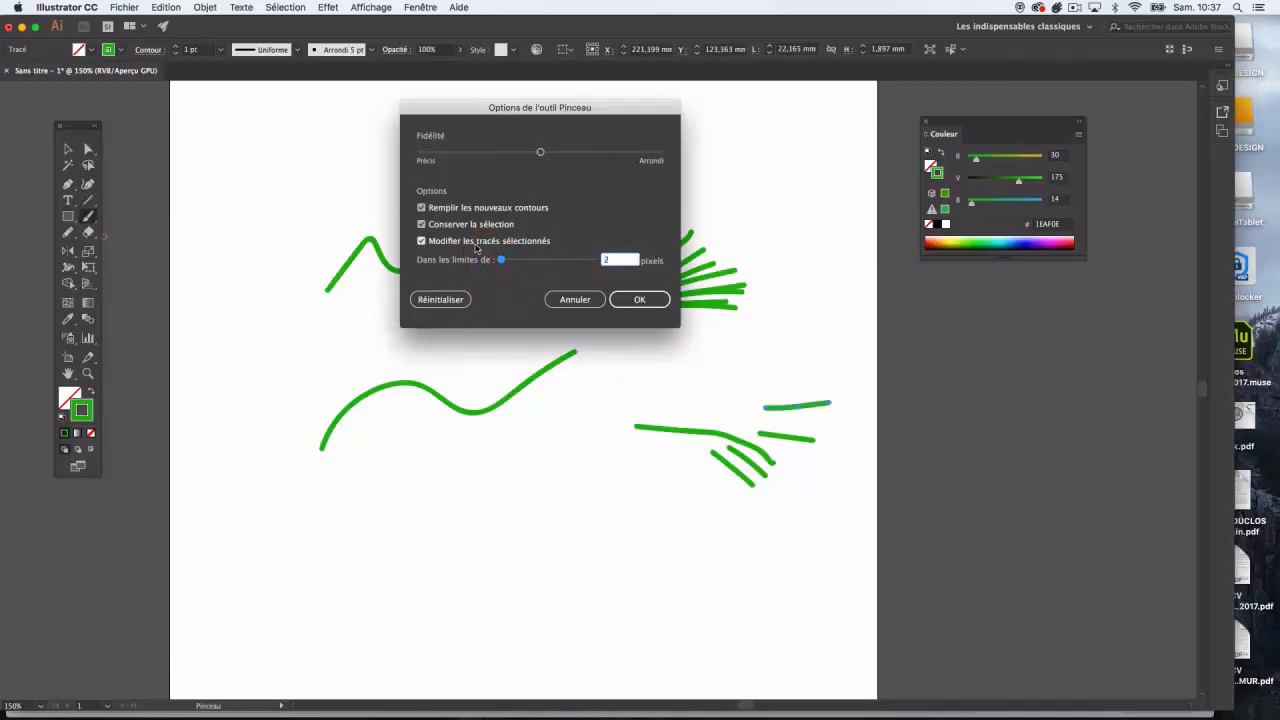
left_click(628, 293)
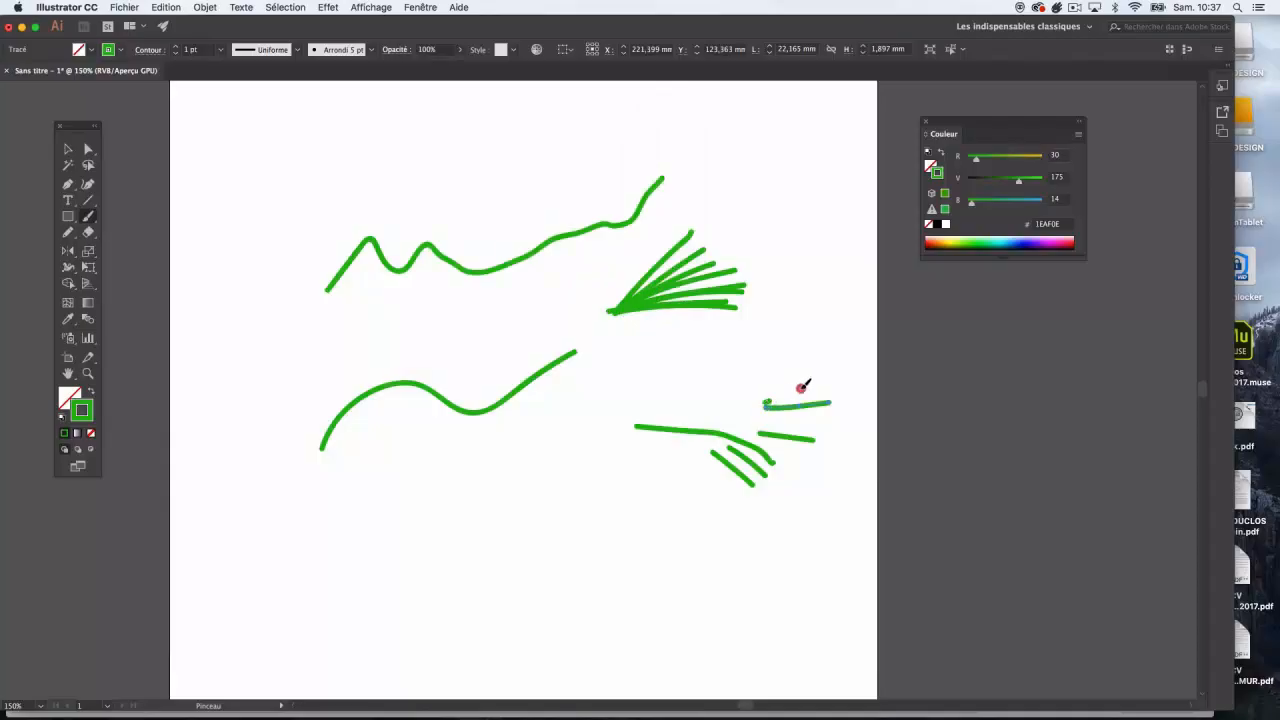
mouse_move(836, 371)
left_mouse_down()
mouse_move(772, 379)
mouse_move(821, 294)
mouse_move(791, 362)
mouse_move(800, 278)
mouse_move(765, 256)
left_mouse_up()
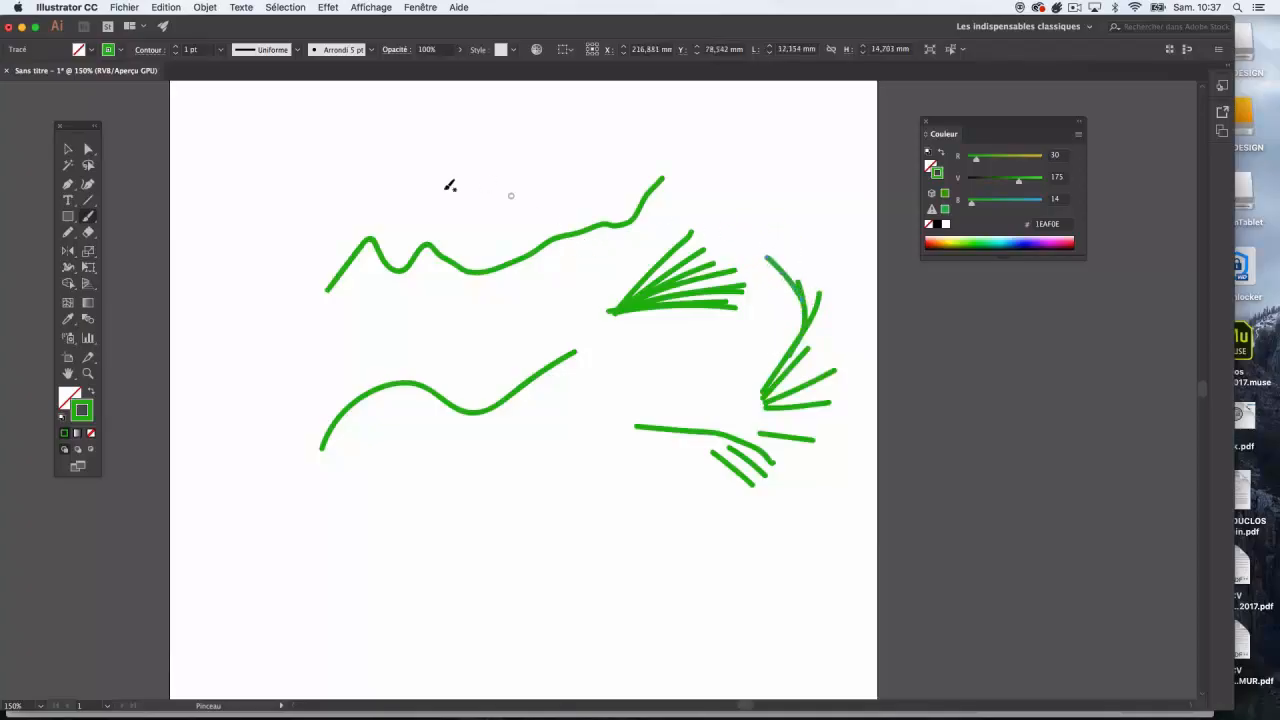
Change the contour colour of the last painted stroke to dark green 1B6011.
left_click(67, 148)
double_click(87, 404)
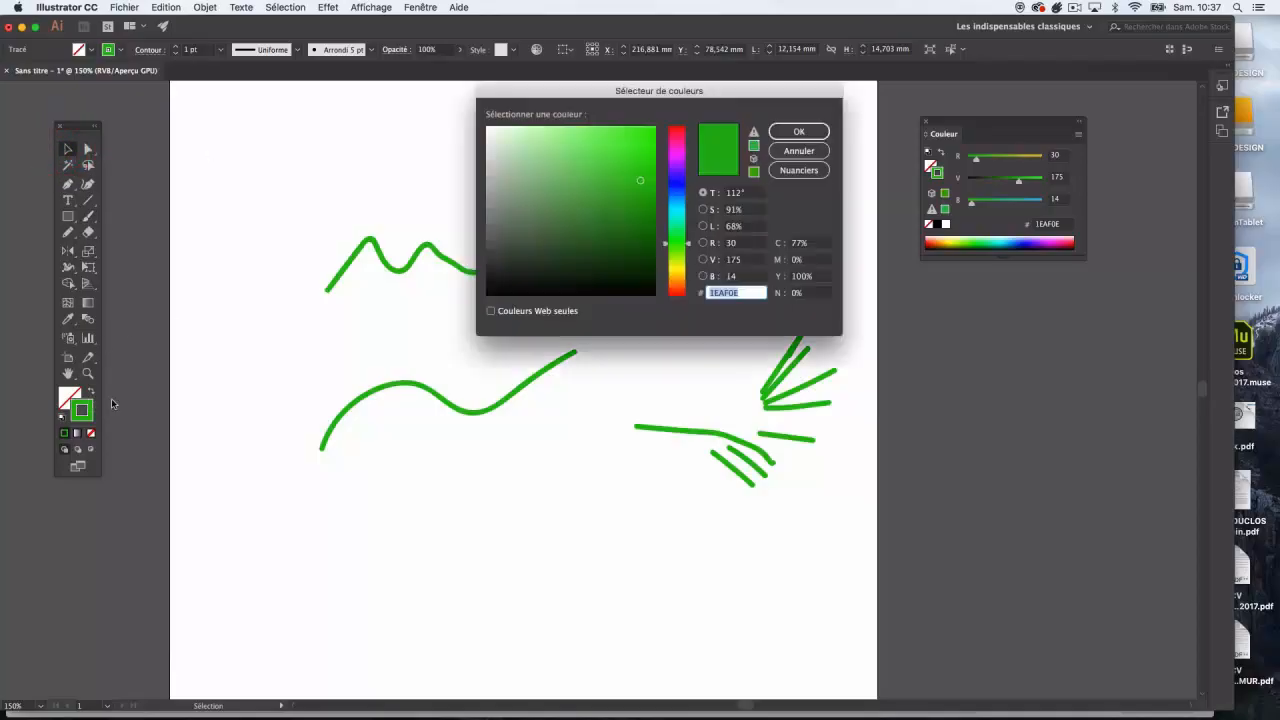
left_click_drag(640, 200, 625, 231)
left_click(790, 131)
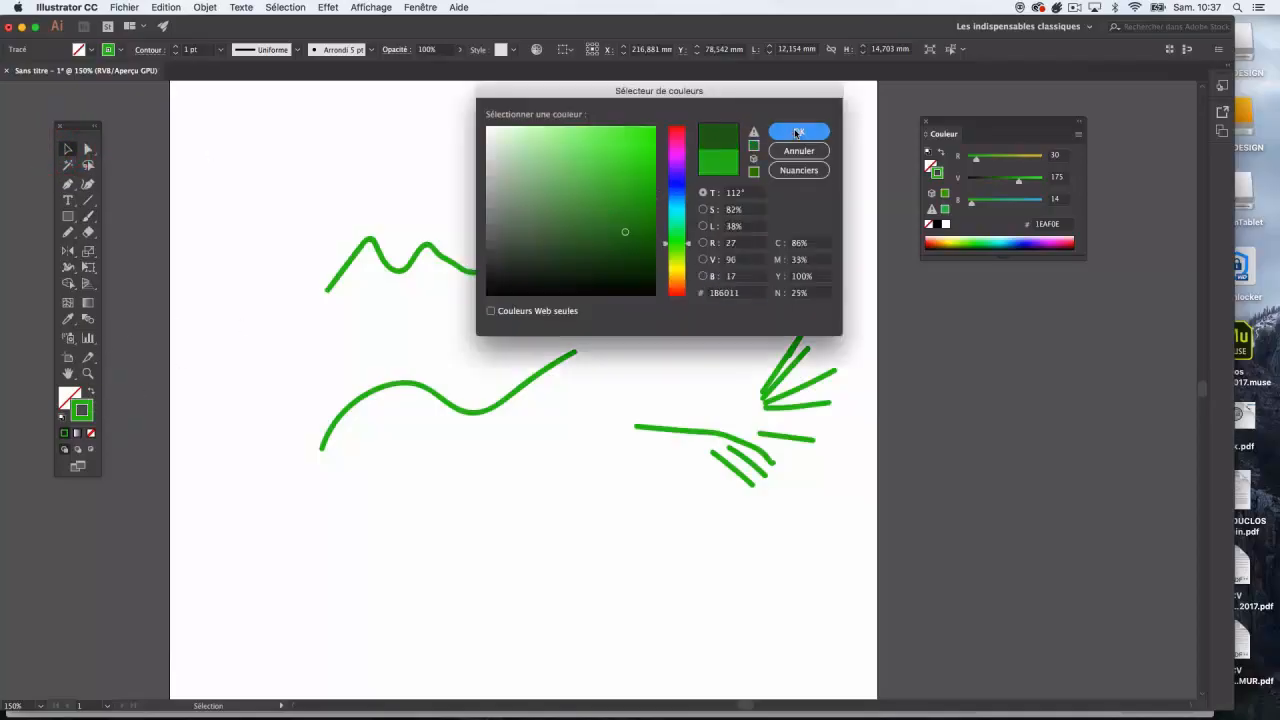
Delete all the painted strokes from the artboard.
left_click(225, 153)
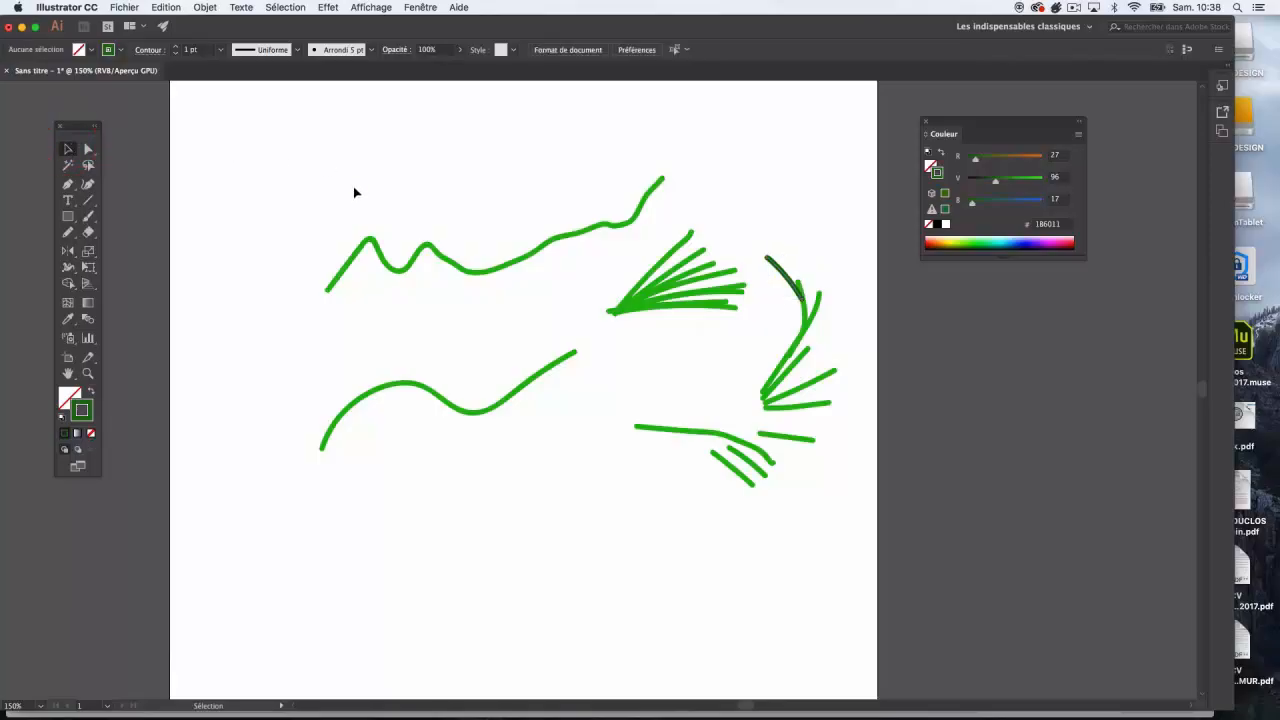
mouse_move(265, 178)
left_mouse_down()
mouse_move(743, 486)
mouse_move(825, 521)
left_mouse_up()
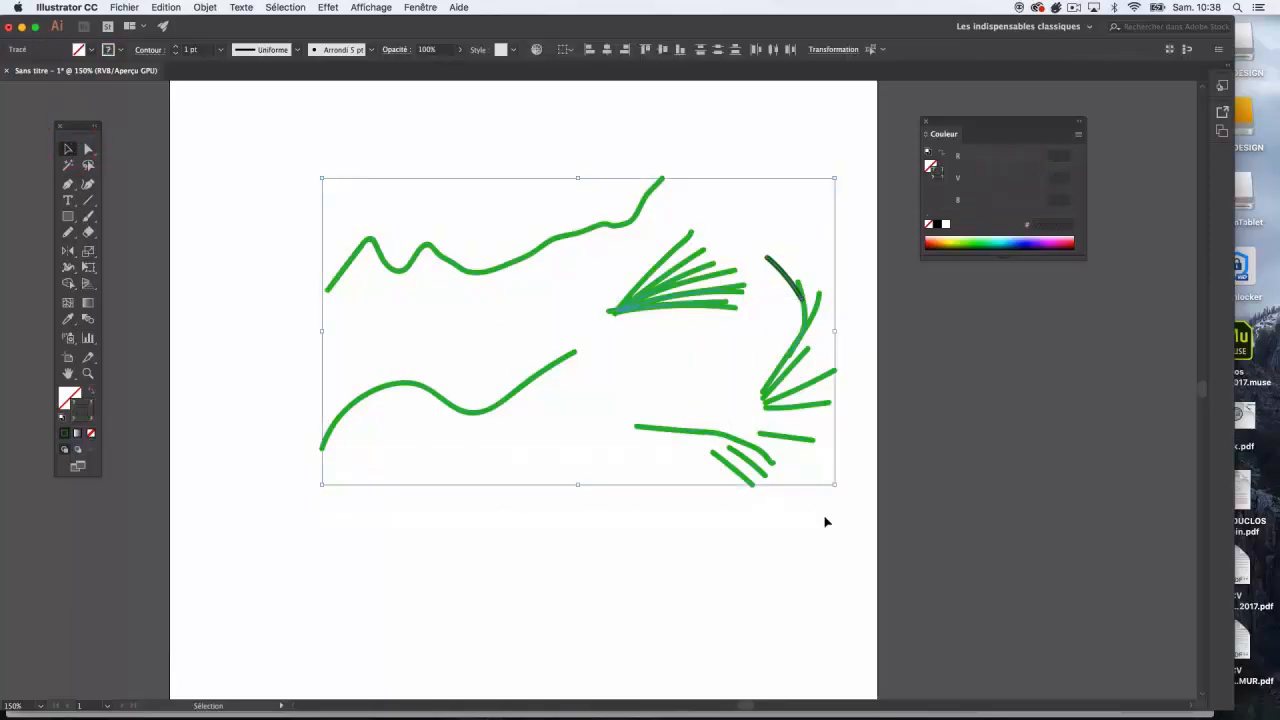
key("Delete")
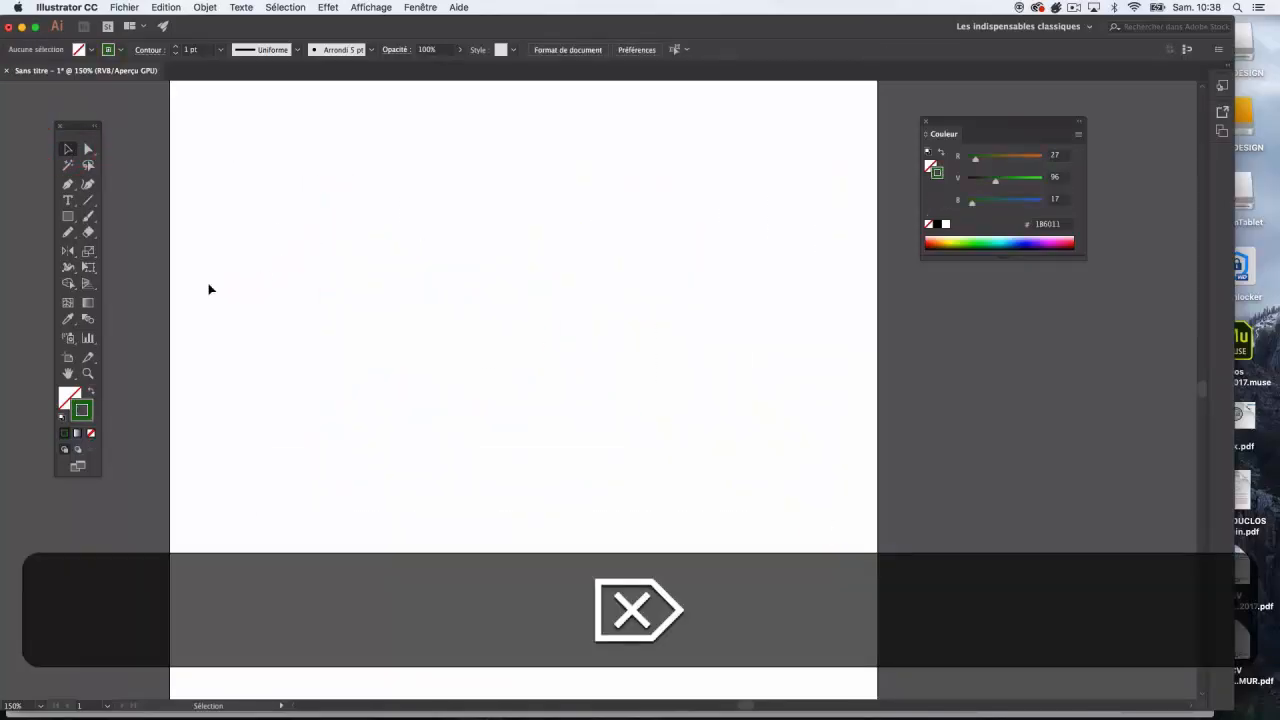
Keep the current Paintbrush options and paint a wavy stroke about 149 mm wide with a gentle arc about 108 mm wide below it.
double_click(88, 216)
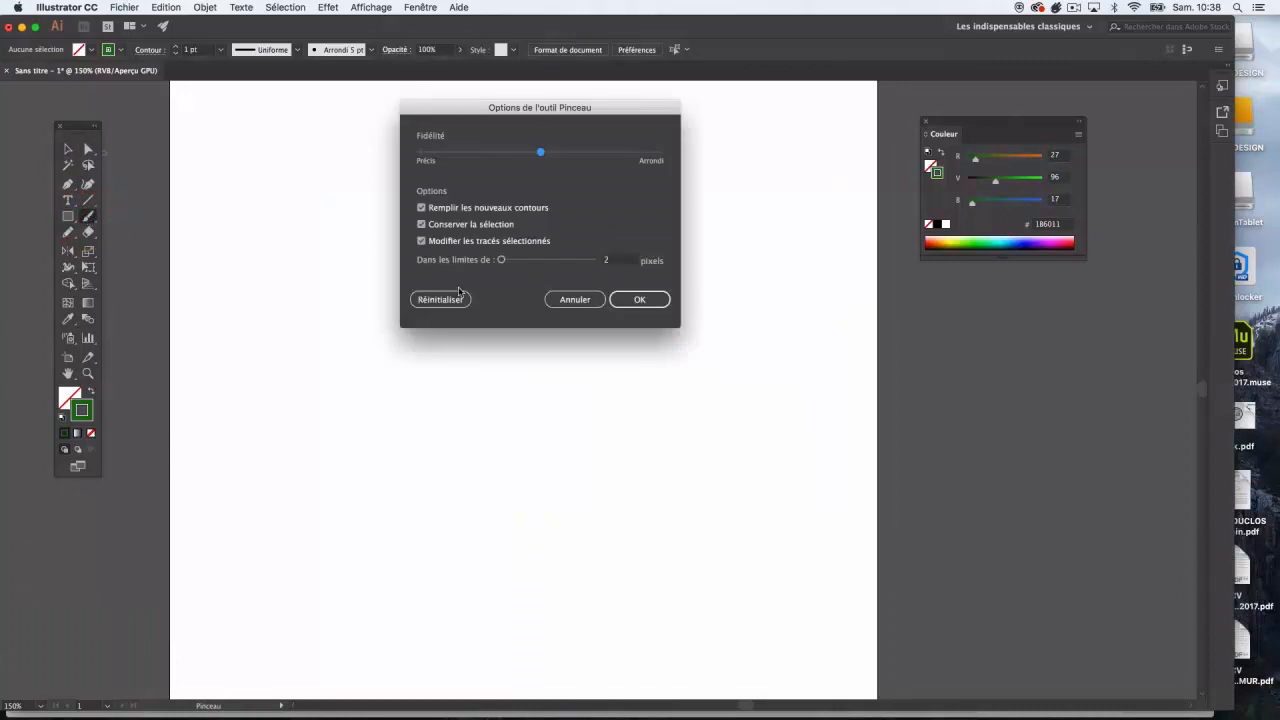
left_click(640, 299)
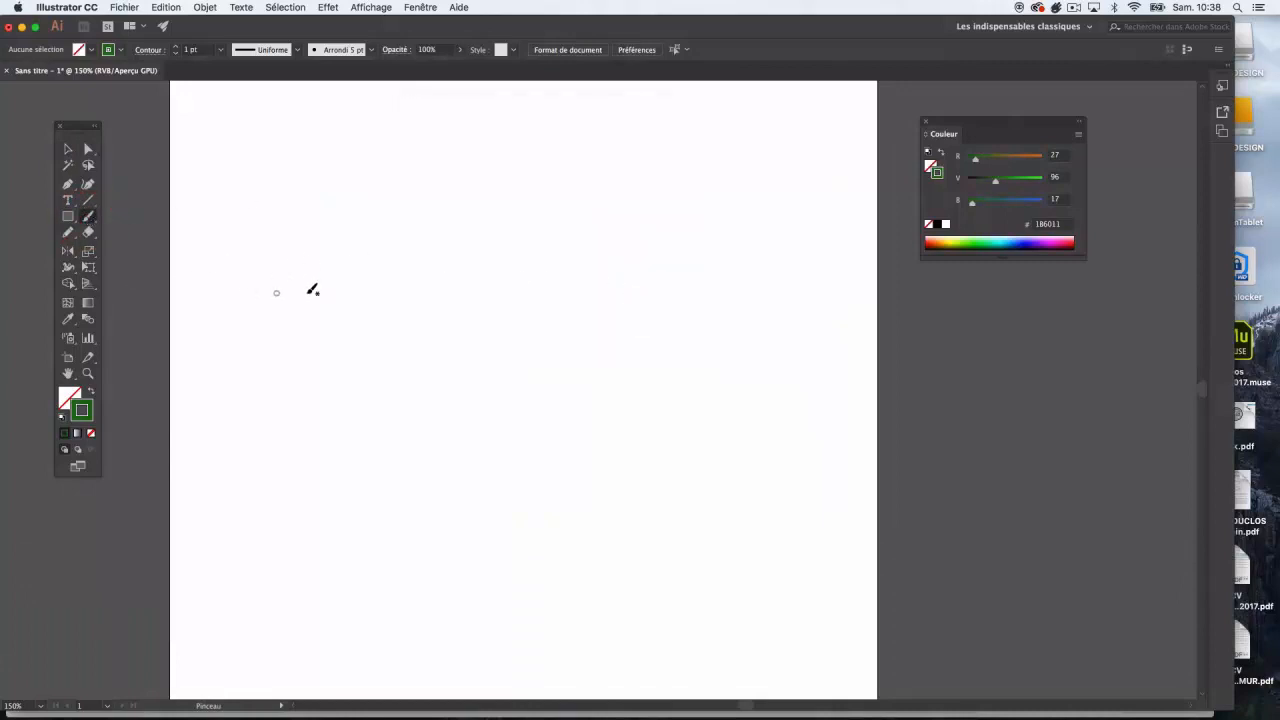
mouse_move(287, 297)
left_mouse_down()
mouse_move(294, 264)
mouse_move(545, 252)
mouse_move(708, 286)
left_mouse_up()
mouse_move(346, 464)
left_mouse_down()
mouse_move(543, 388)
mouse_move(655, 386)
left_mouse_up()
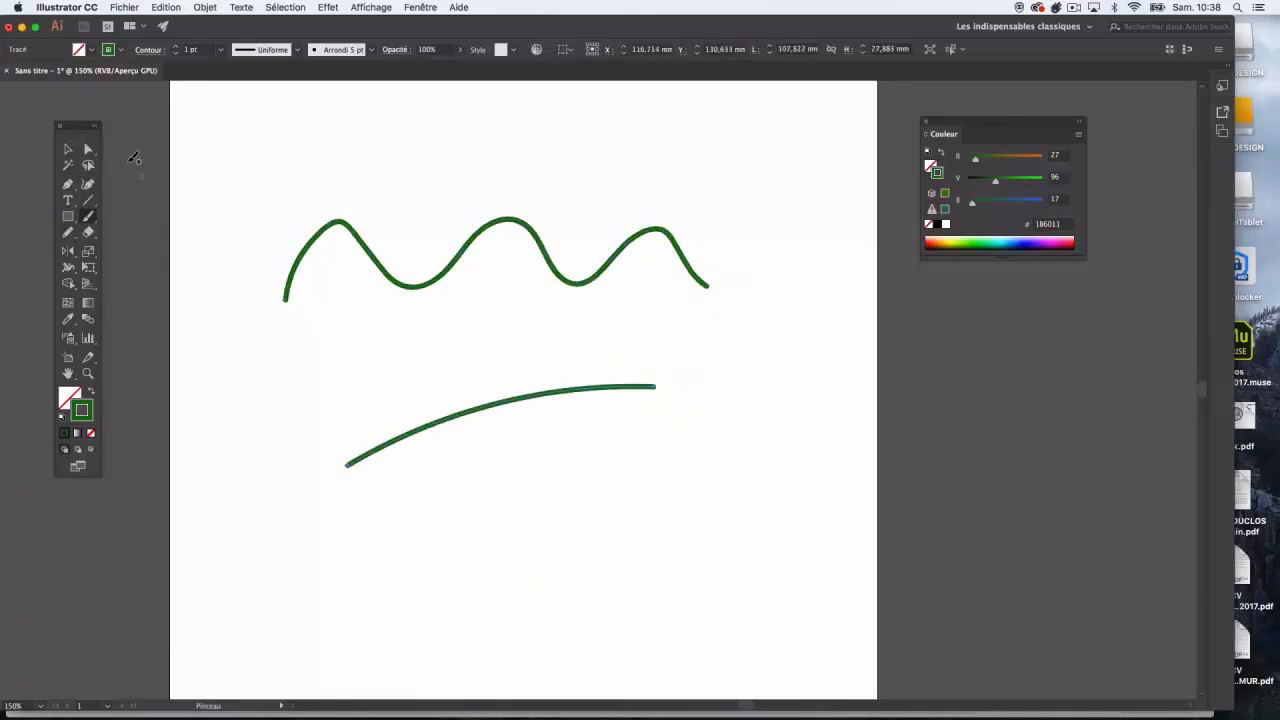
Select the wavy stroke, try a thicker contour starting with 2 pt, and return it to 1 pt.
left_click(69, 149)
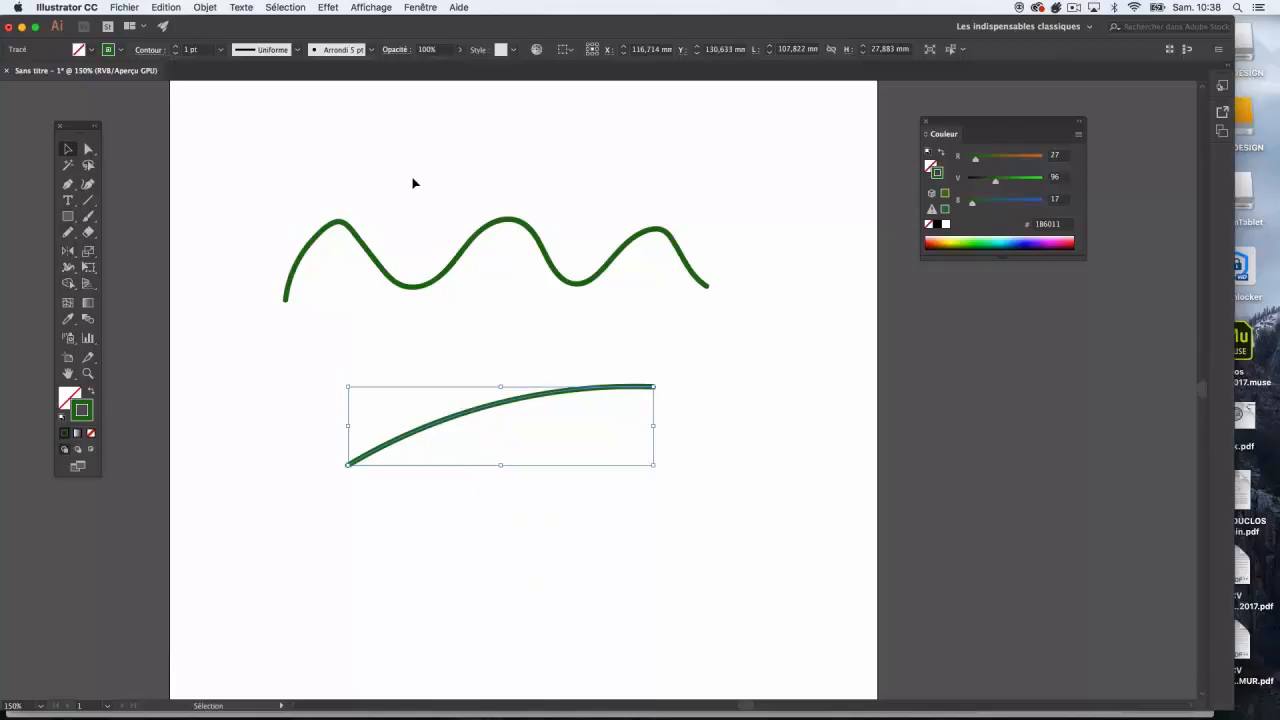
left_click(499, 265)
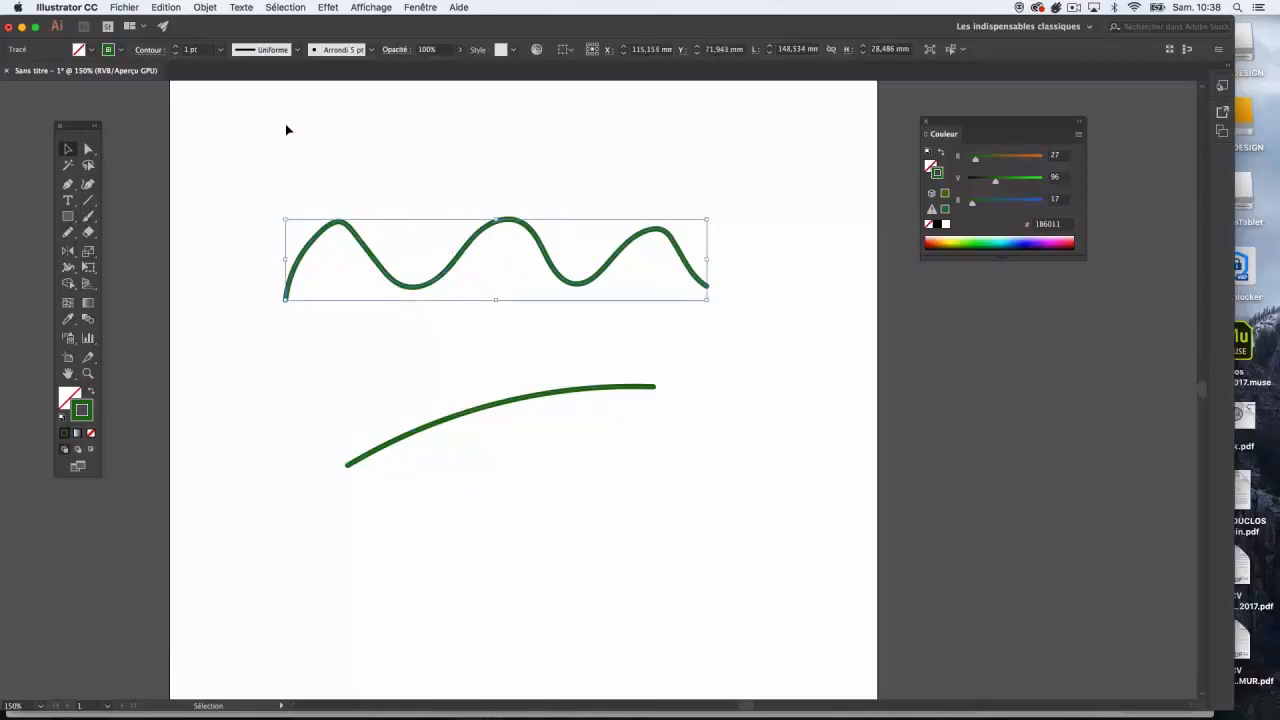
left_click(175, 46)
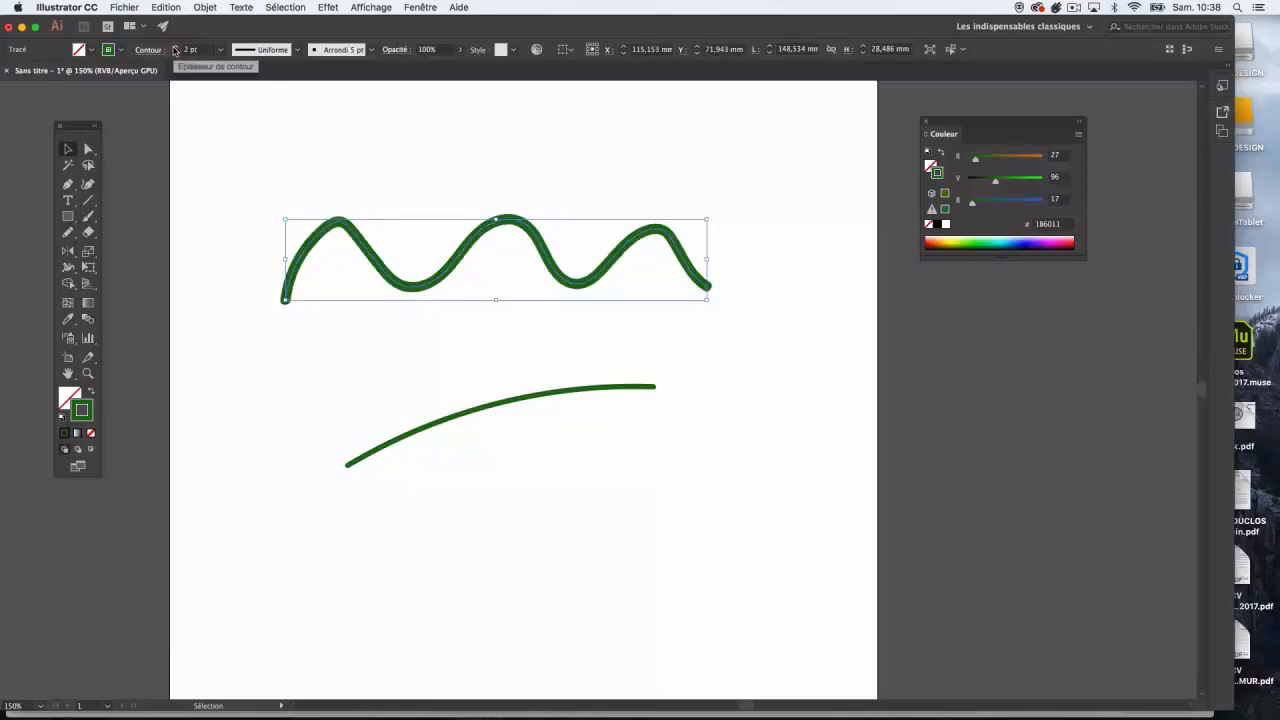
left_click(175, 46)
left_click(175, 54)
left_click(175, 55)
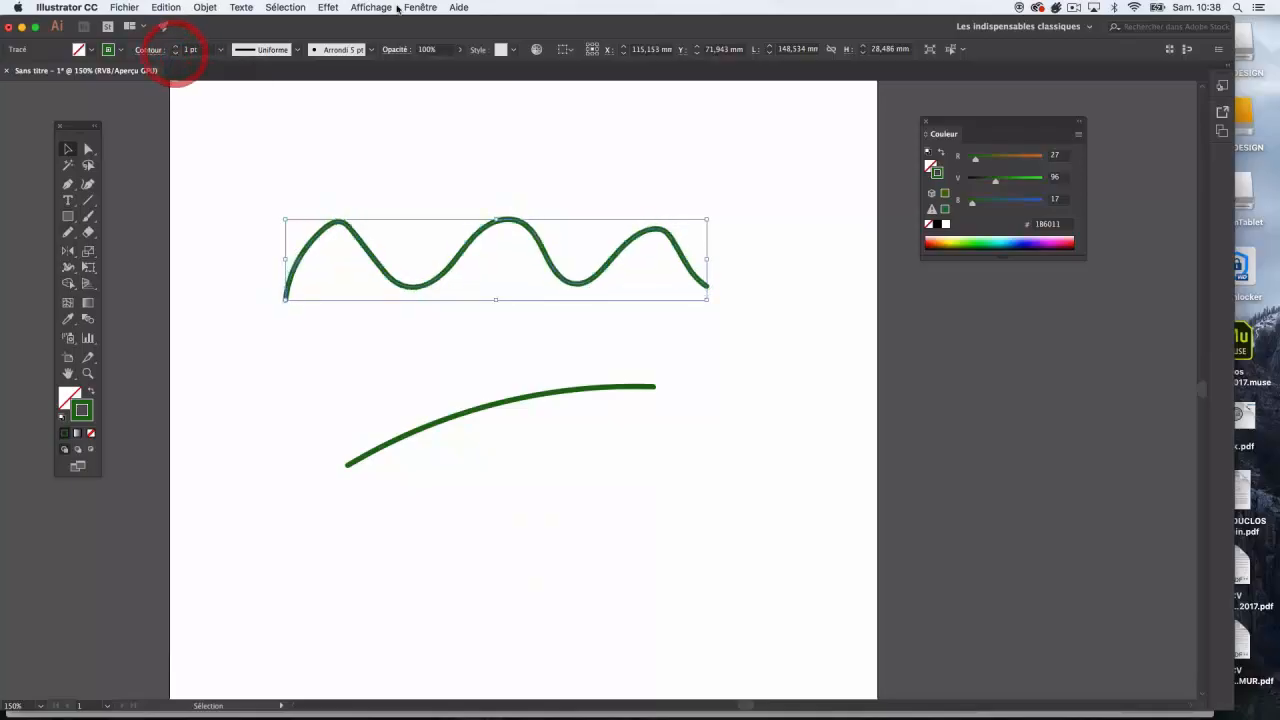
Display the Contour panel and place it beside the Couleur panel, clear of the wavy stroke.
left_click(420, 8)
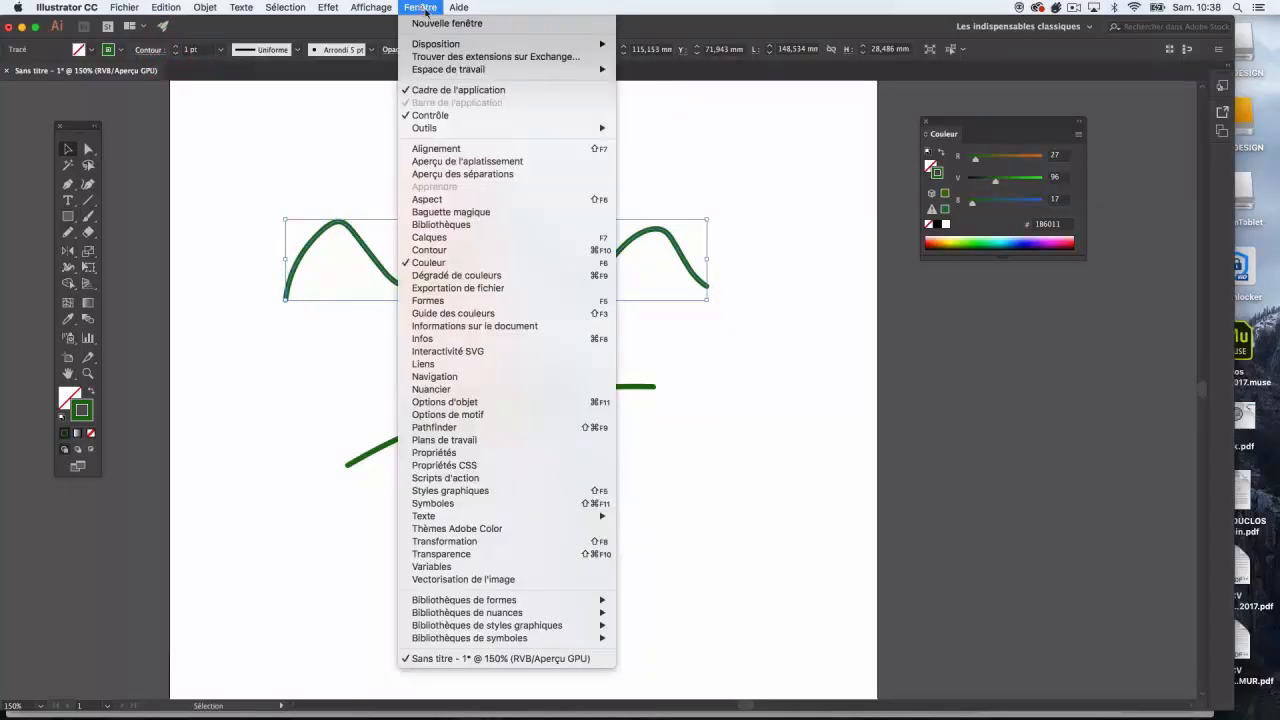
left_click(478, 251)
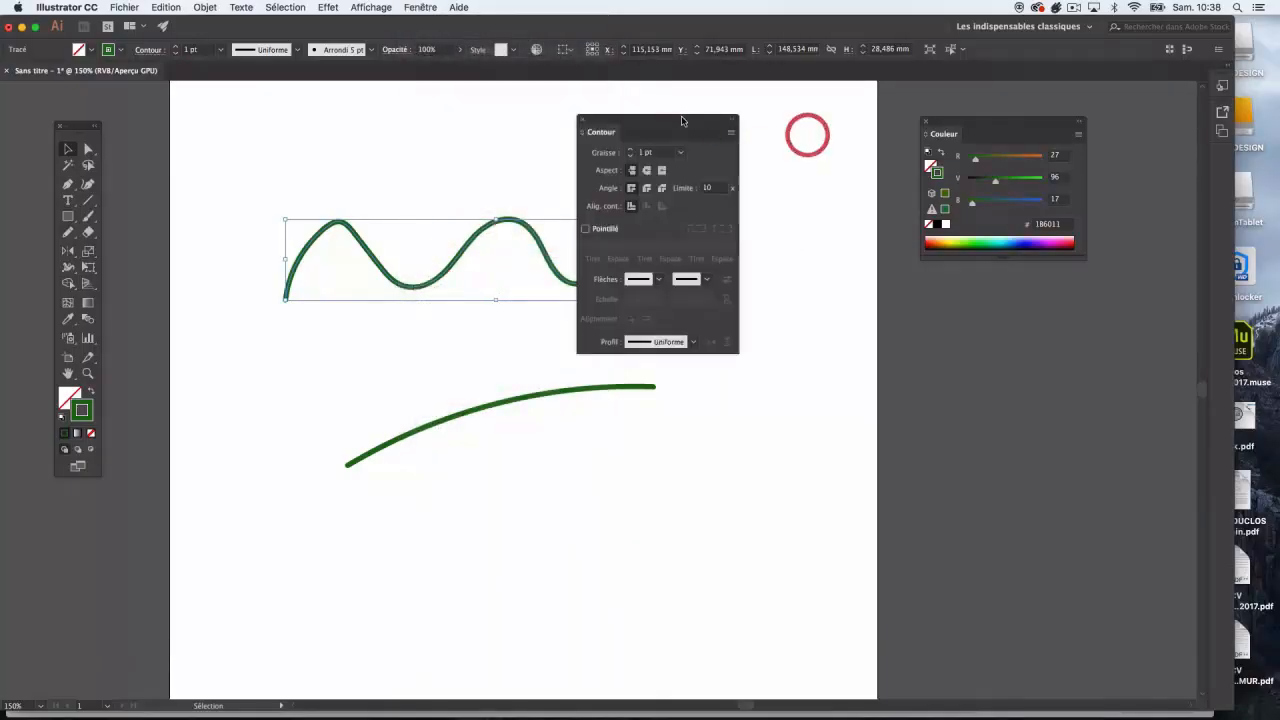
left_click_drag(678, 124, 831, 129)
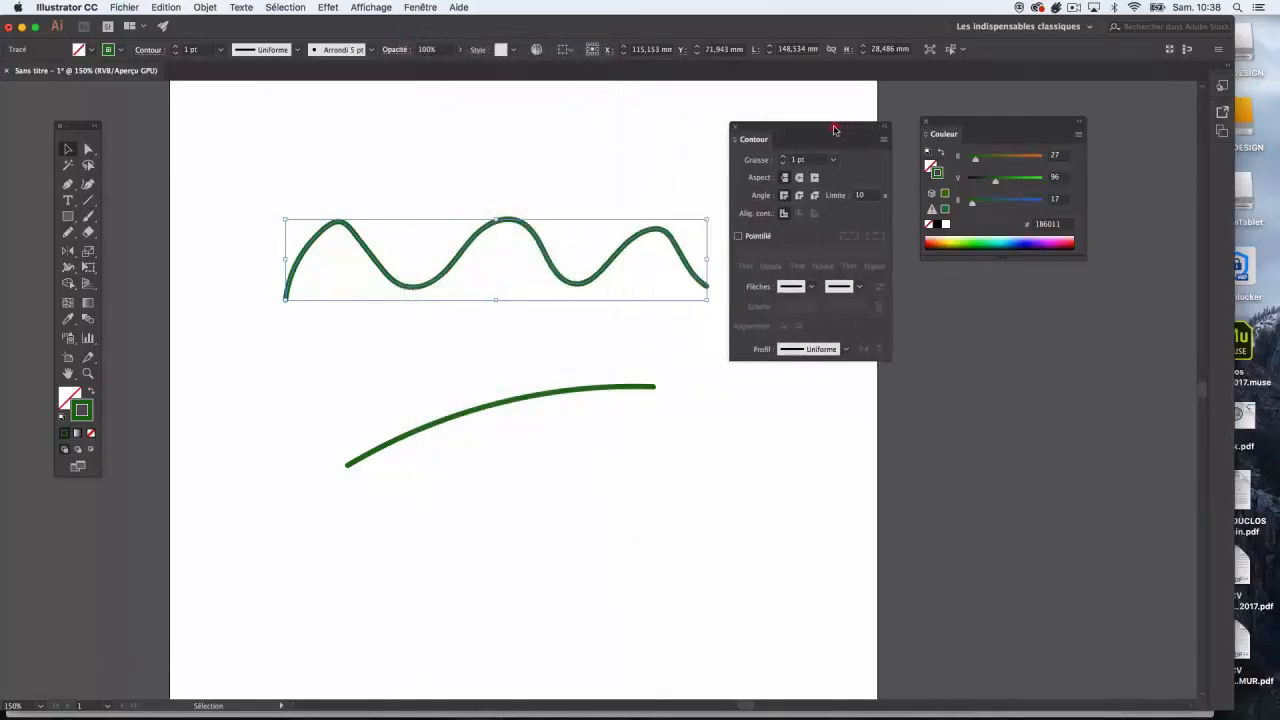
Raise the wavy stroke's Graisse to 5 pt in the Contour panel and bring it back to 1 pt.
left_click(784, 157)
left_click(784, 157)
left_click(784, 157)
left_click(784, 157)
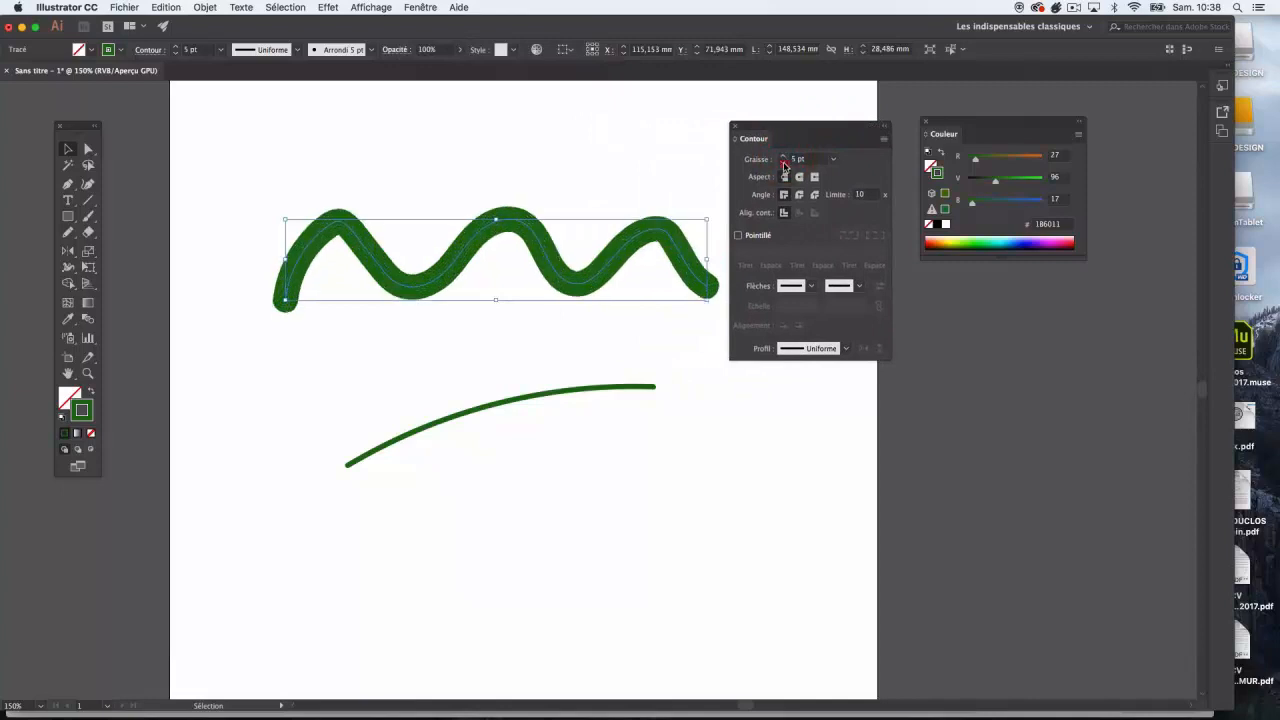
left_click(784, 164)
left_click(784, 164)
left_click(784, 164)
left_click(783, 164)
left_click(783, 164)
left_click(784, 157)
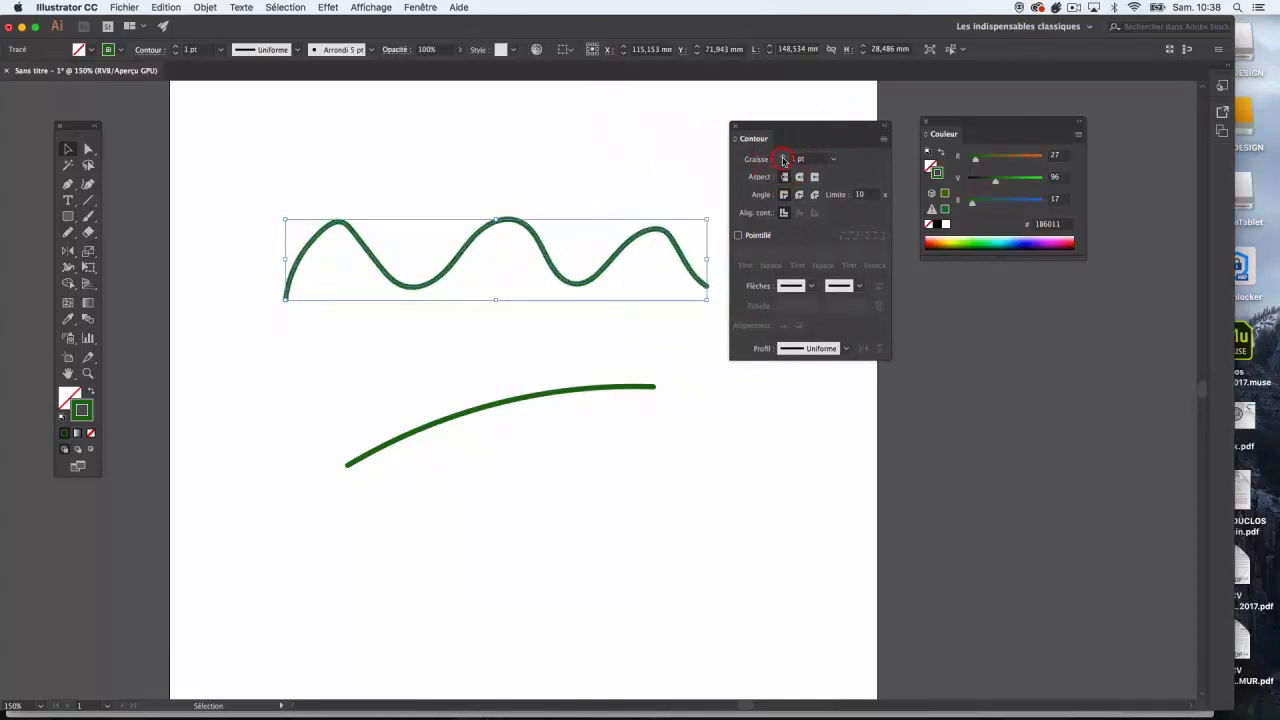
Set the wavy stroke's Graisse to 3 pt, give it the lens-shaped width Profil, and close the Contour panel.
left_click(784, 157)
left_click(784, 157)
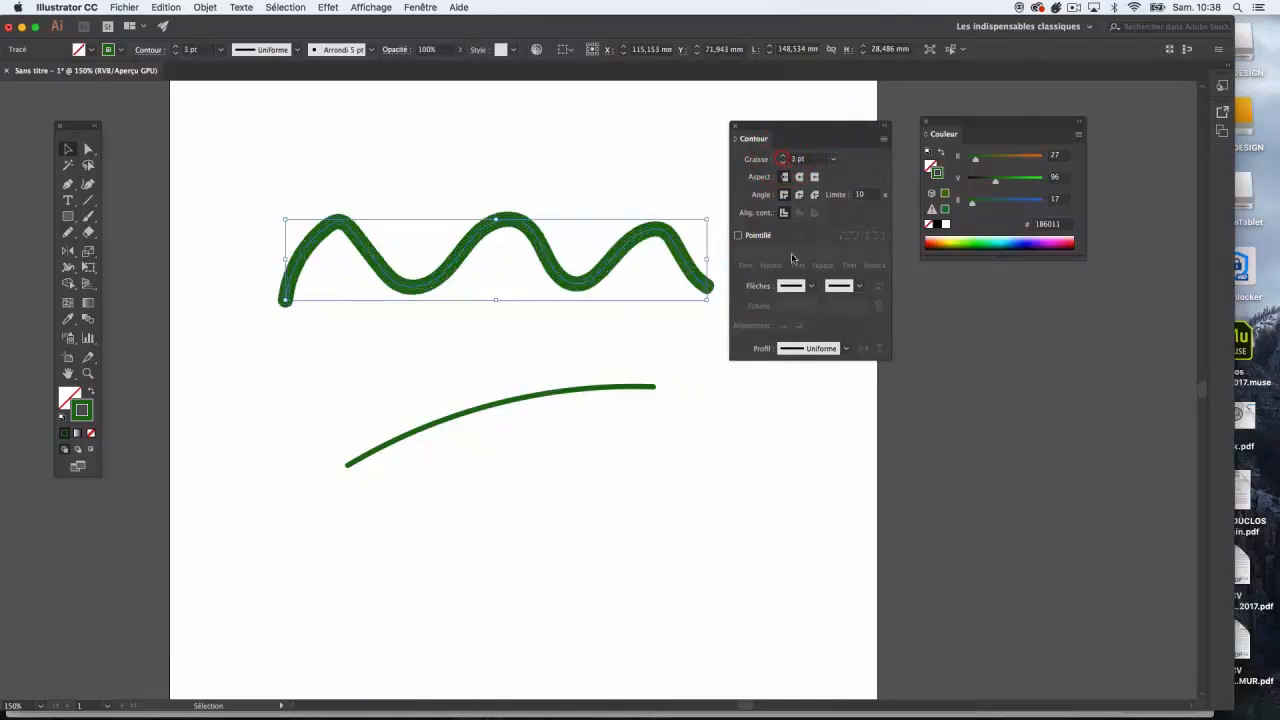
left_click(849, 349)
left_click(805, 370)
left_click(846, 349)
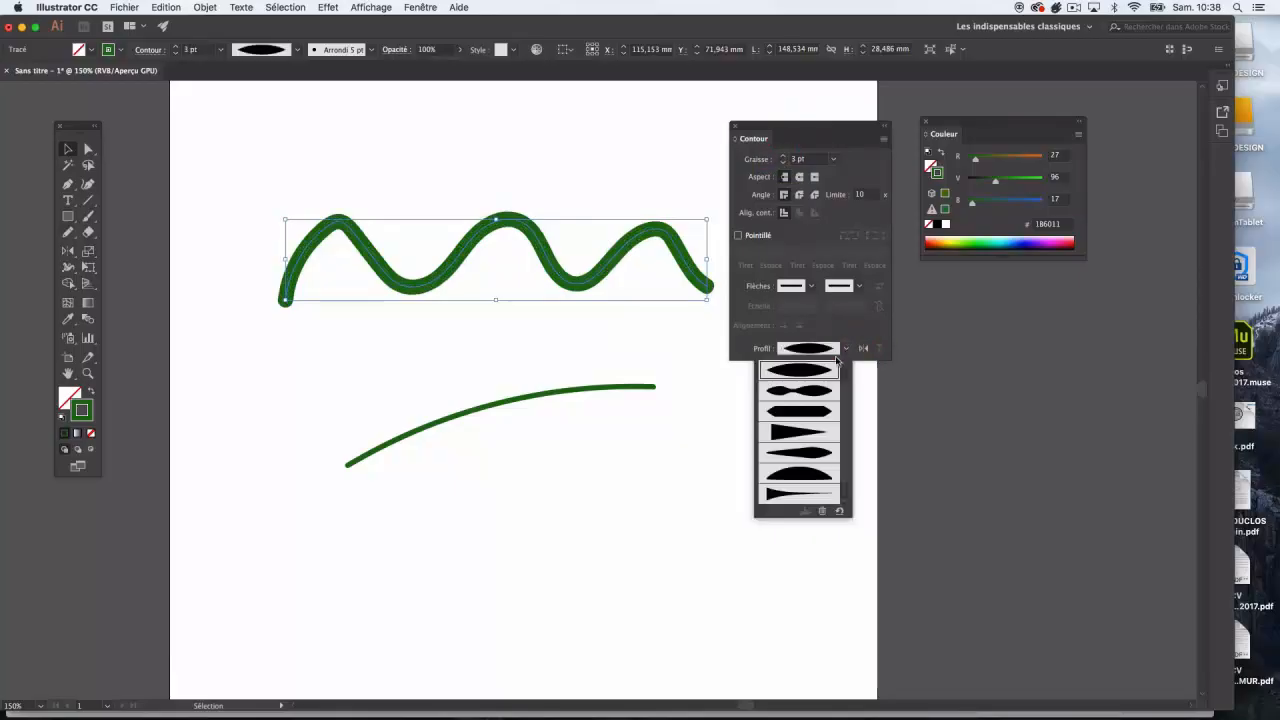
left_click(832, 331)
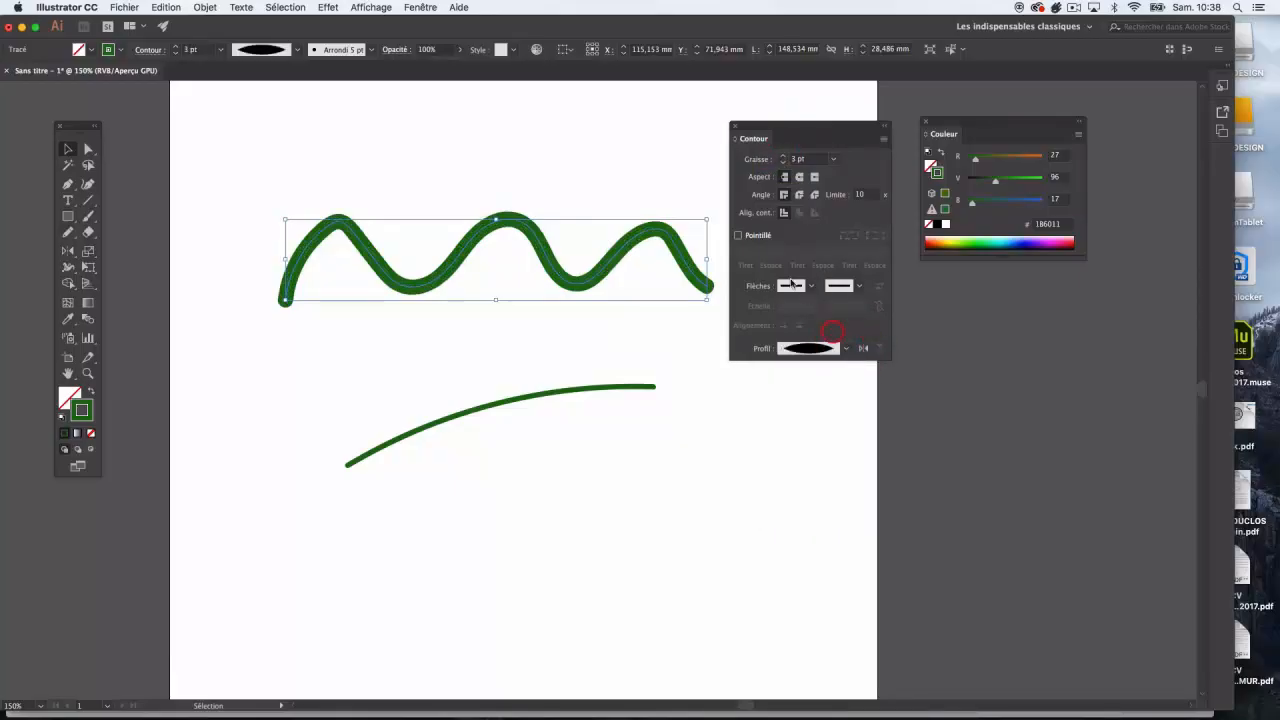
left_click(737, 127)
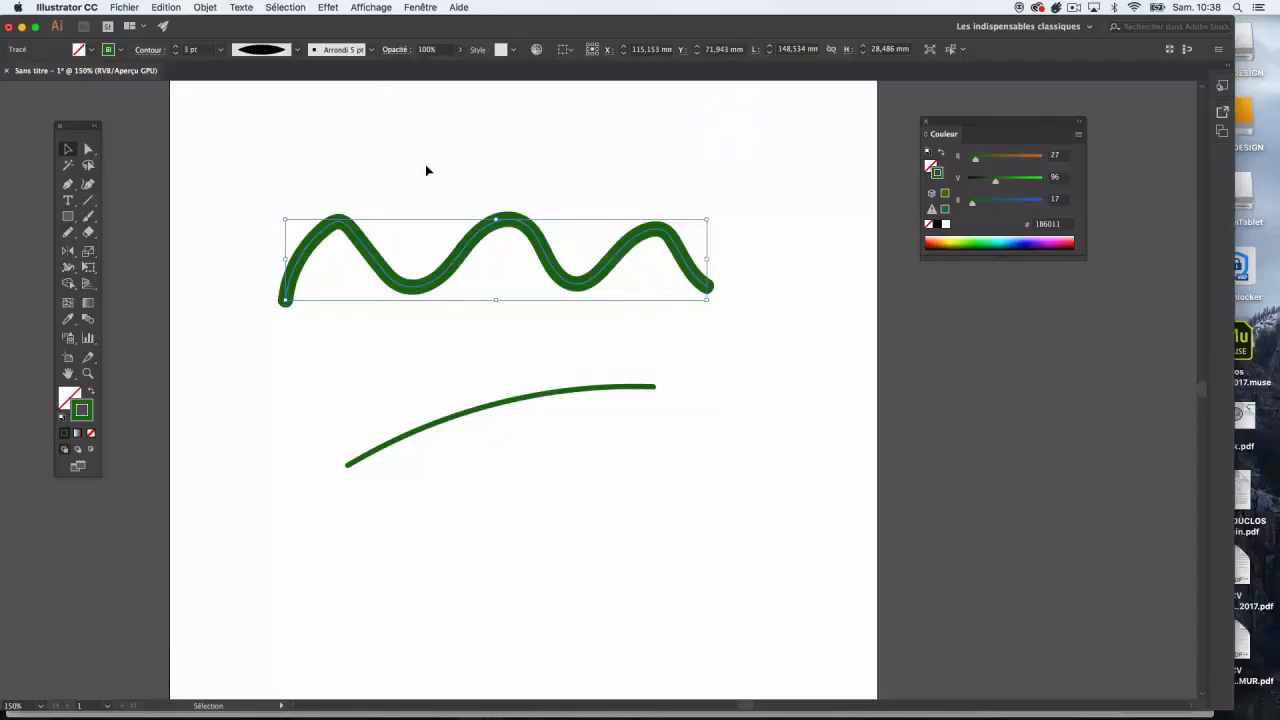
Open the Artistiques_Aquarelle brush library, place it beside the Couleur panel and enlarge it to show all its brushes.
left_click(421, 7)
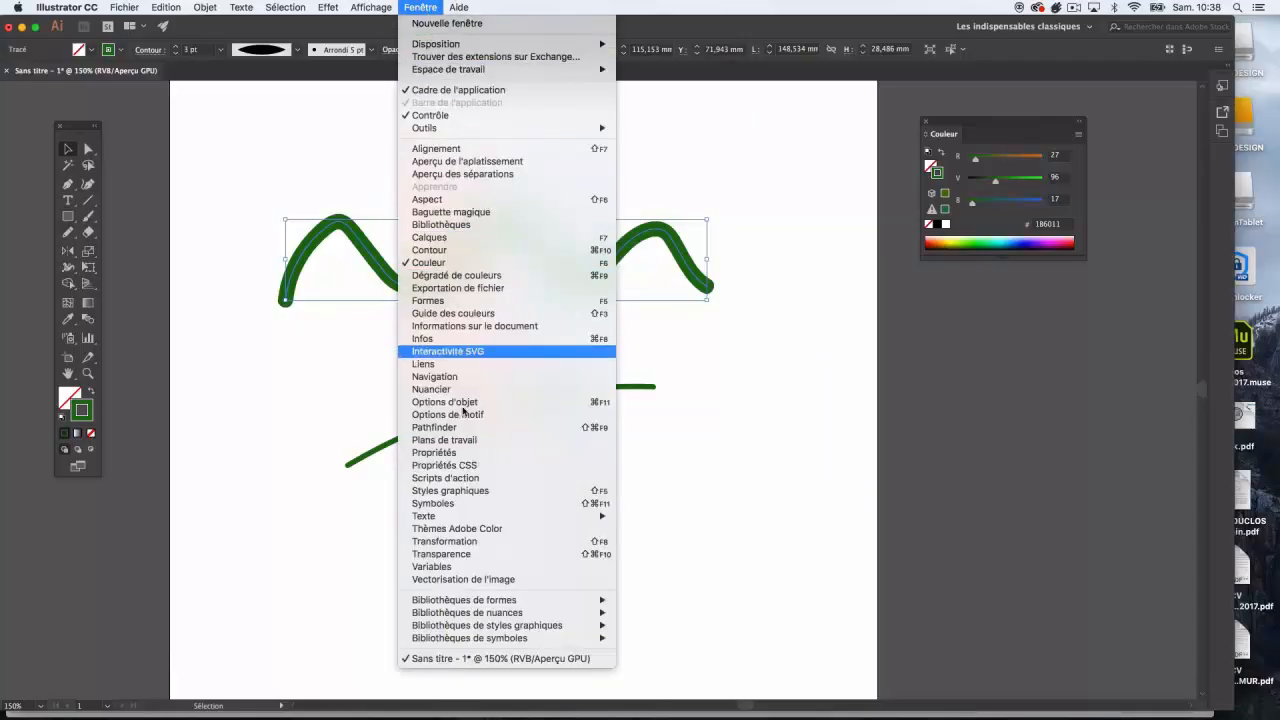
mouse_move(484, 600)
mouse_move(660, 584)
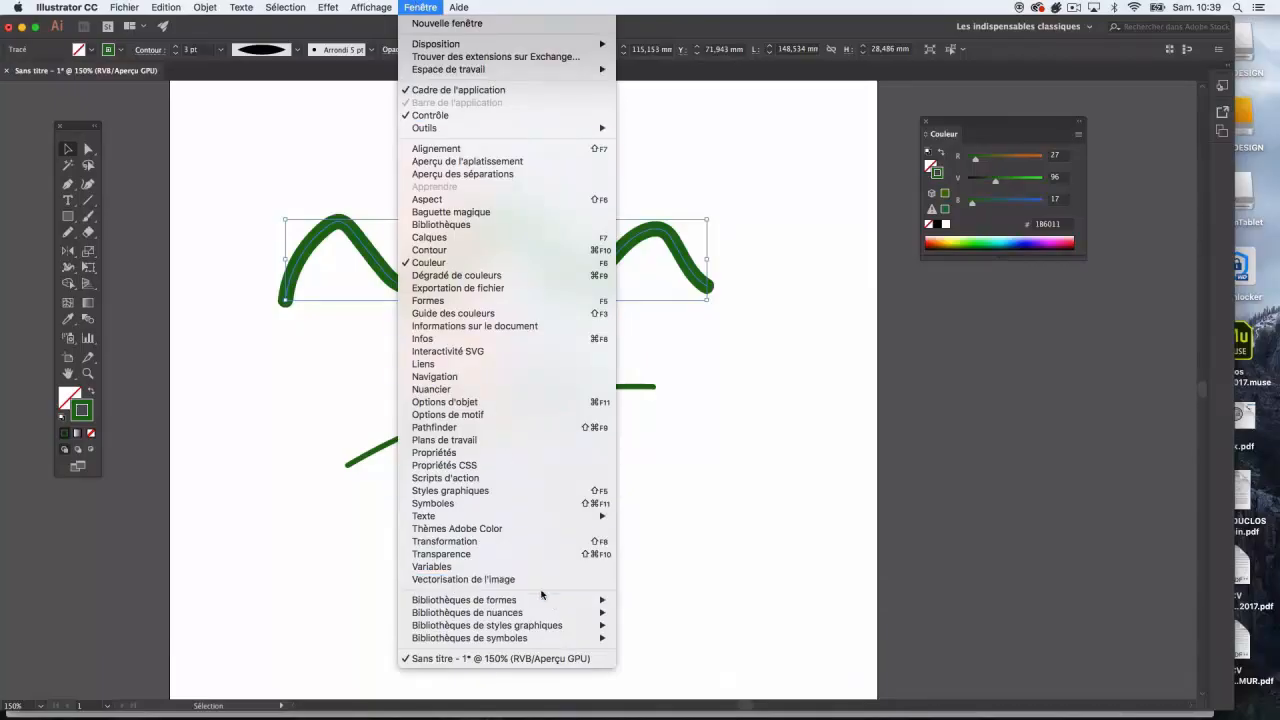
mouse_move(548, 605)
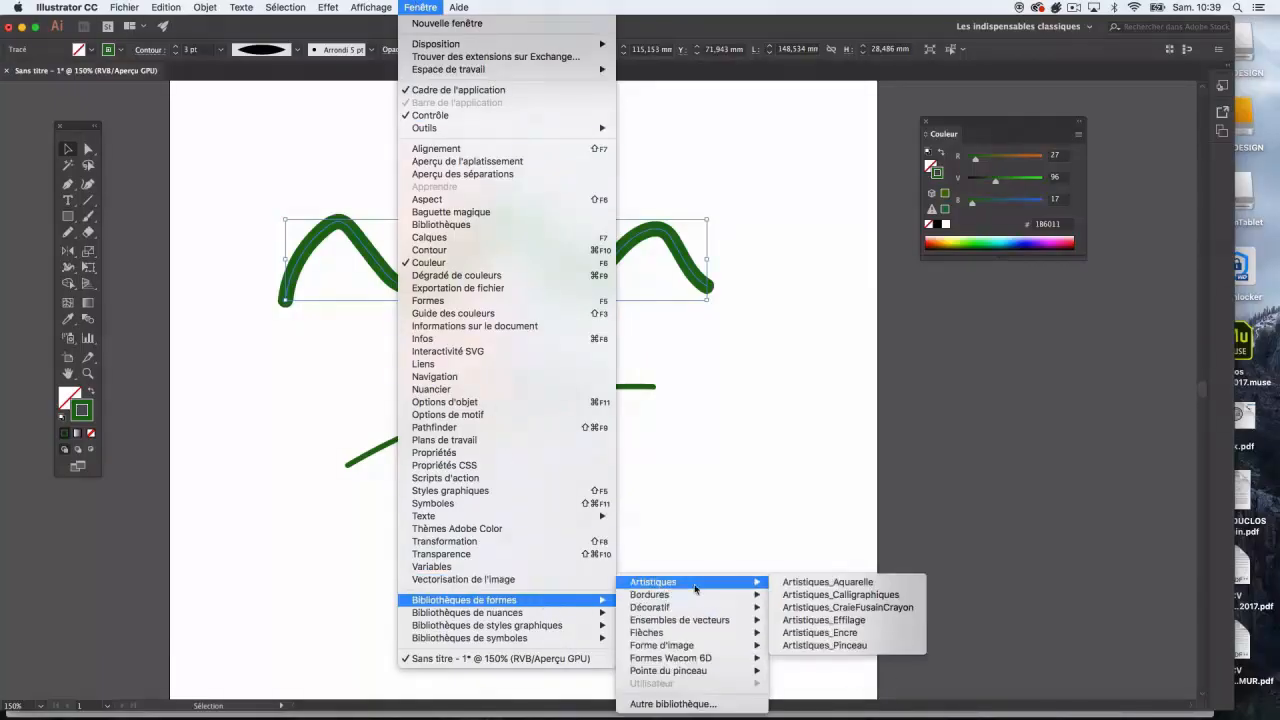
left_click(818, 583)
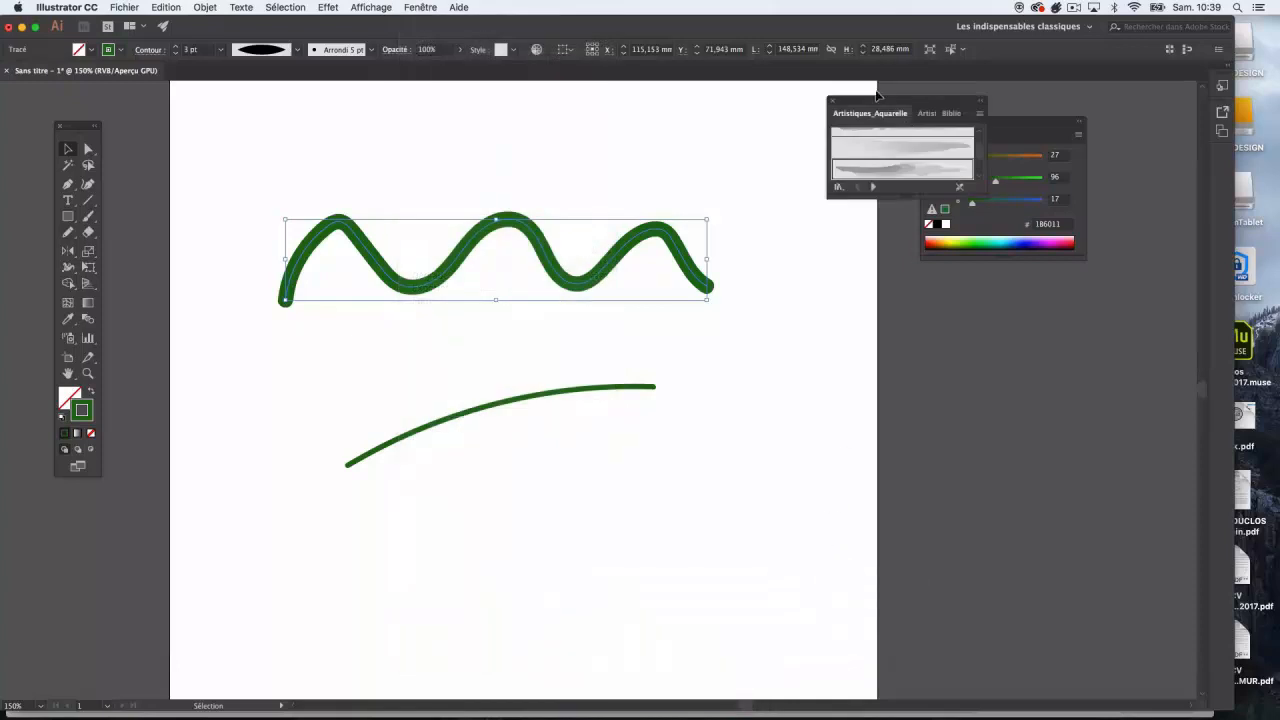
left_click_drag(865, 105, 785, 106)
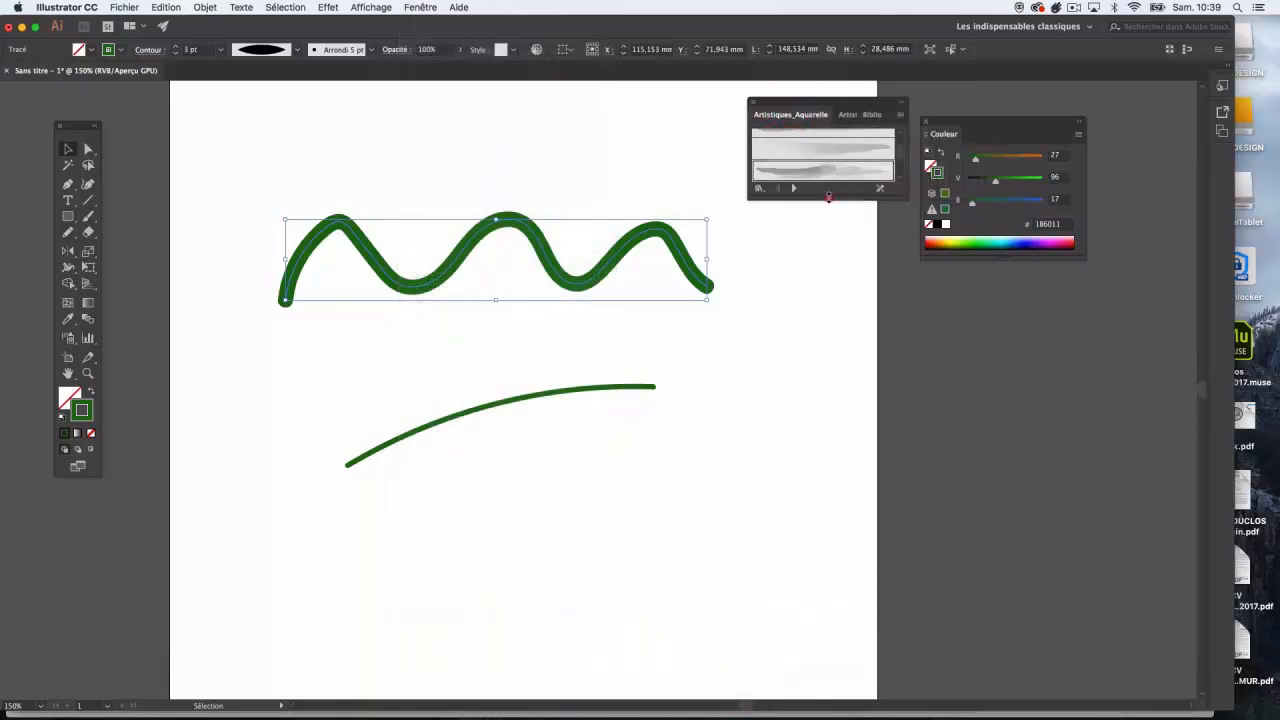
mouse_move(828, 197)
left_mouse_down()
mouse_move(843, 337)
mouse_move(837, 476)
left_mouse_up()
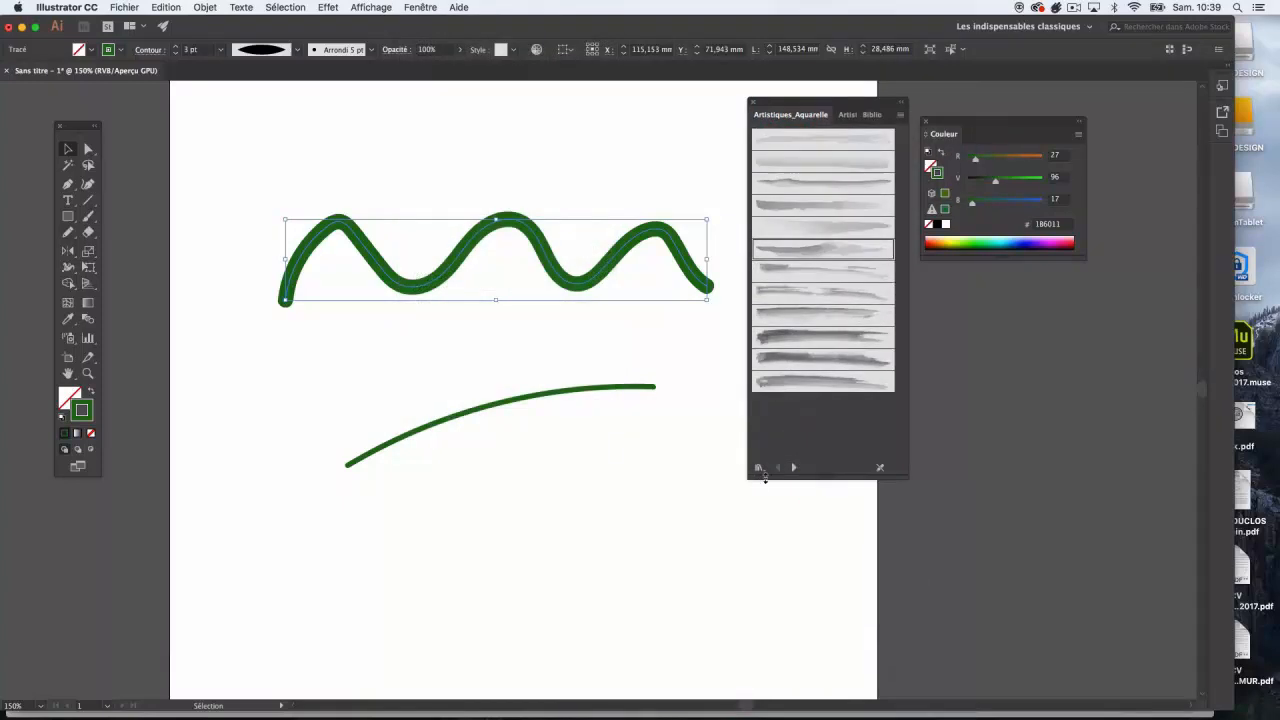
left_click(758, 469)
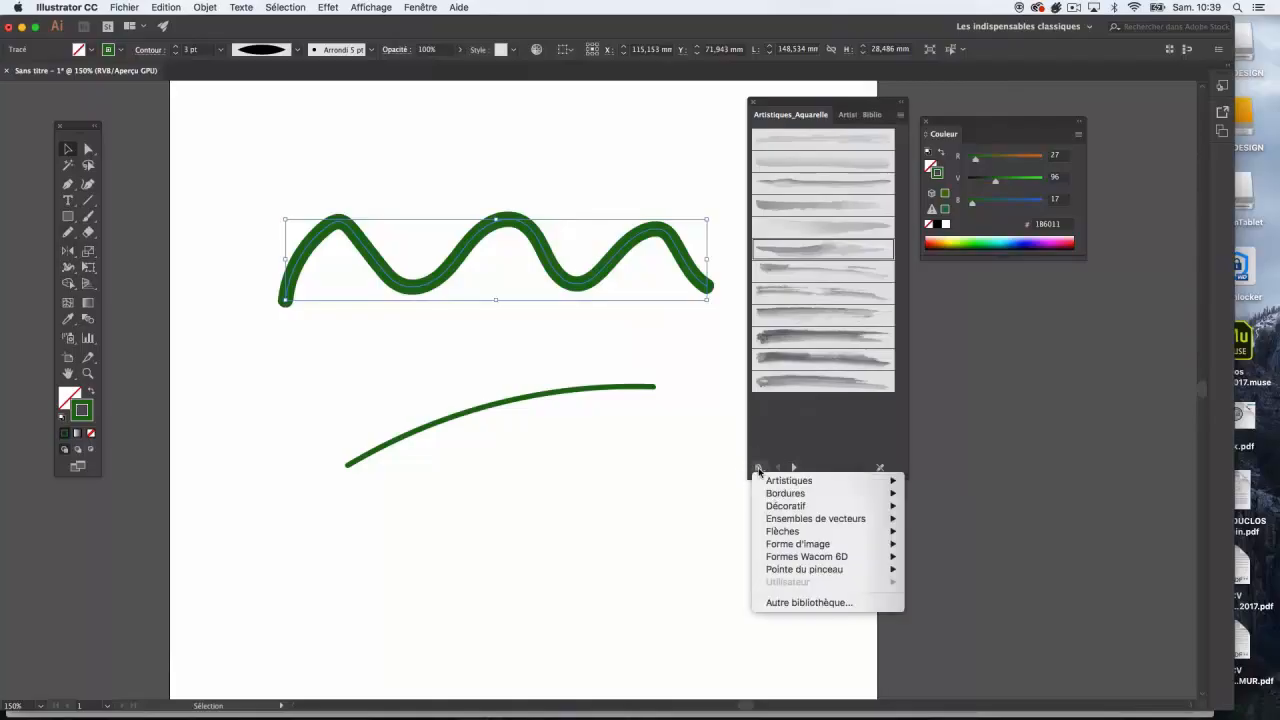
mouse_move(770, 484)
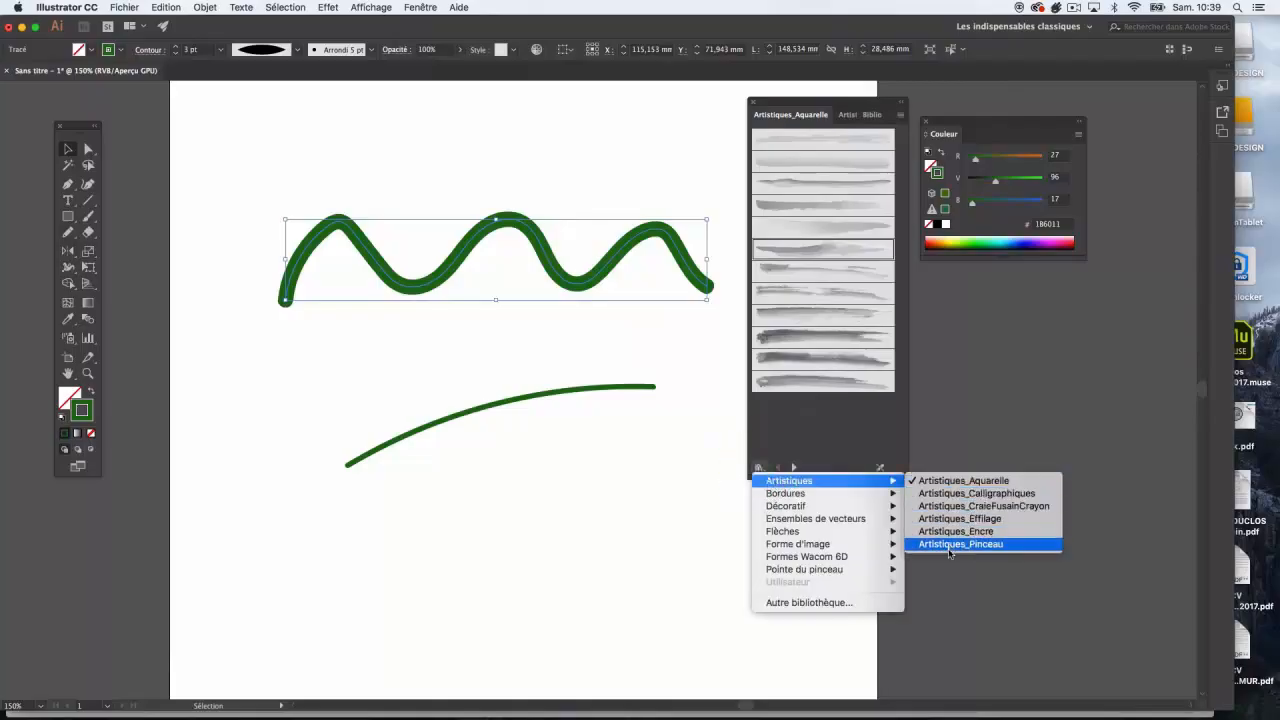
mouse_move(852, 497)
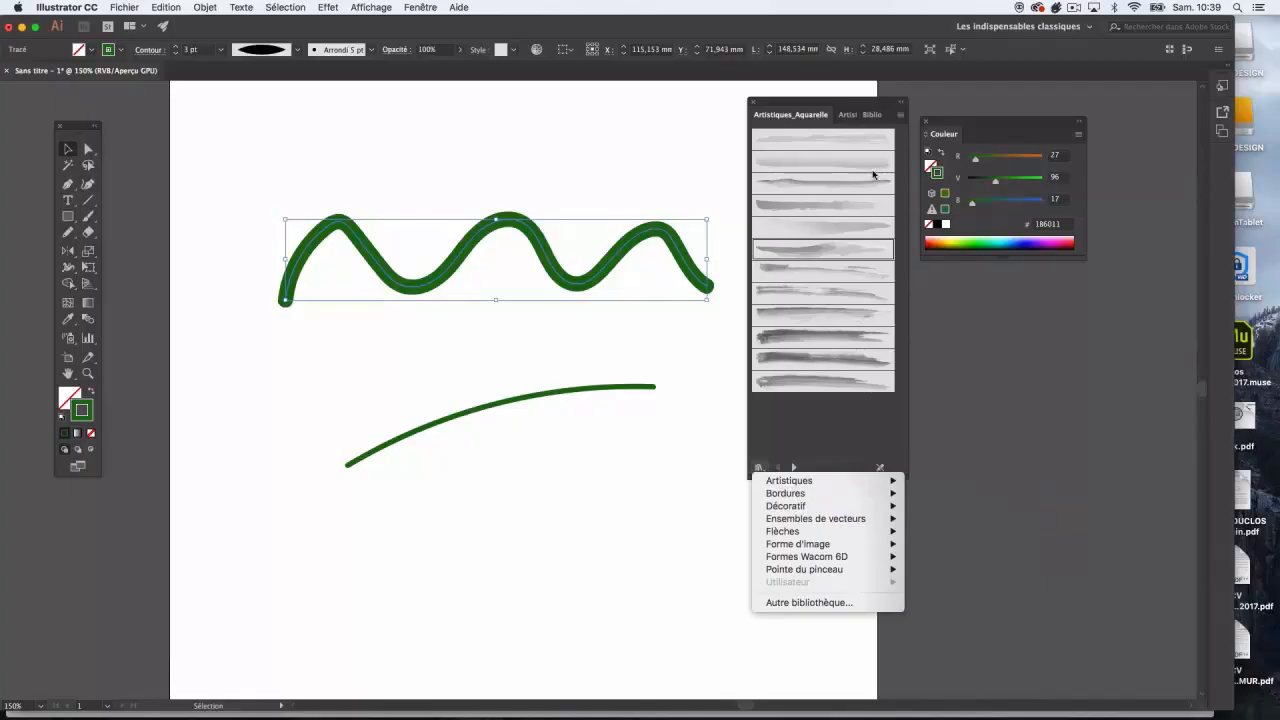
left_click(805, 378)
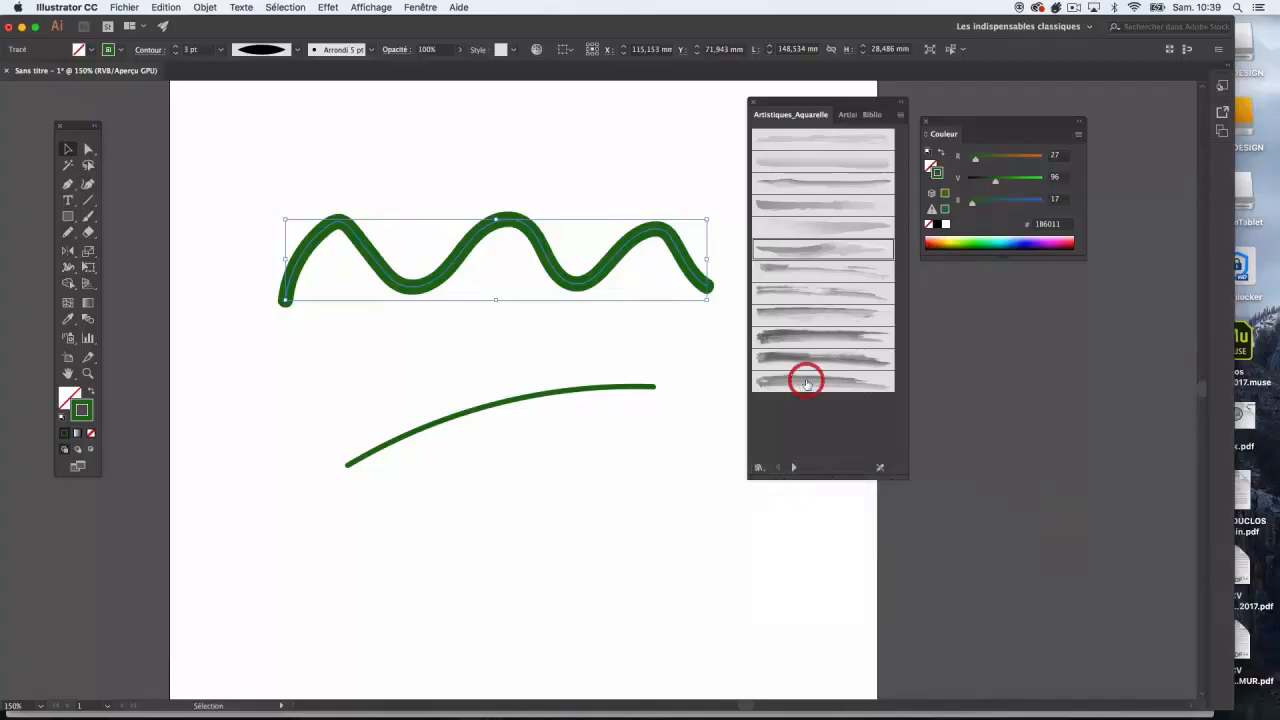
Try the Artistiques_Aquarelle brushes one after another on the wavy stroke, from the last brush up to the second.
left_click(808, 386)
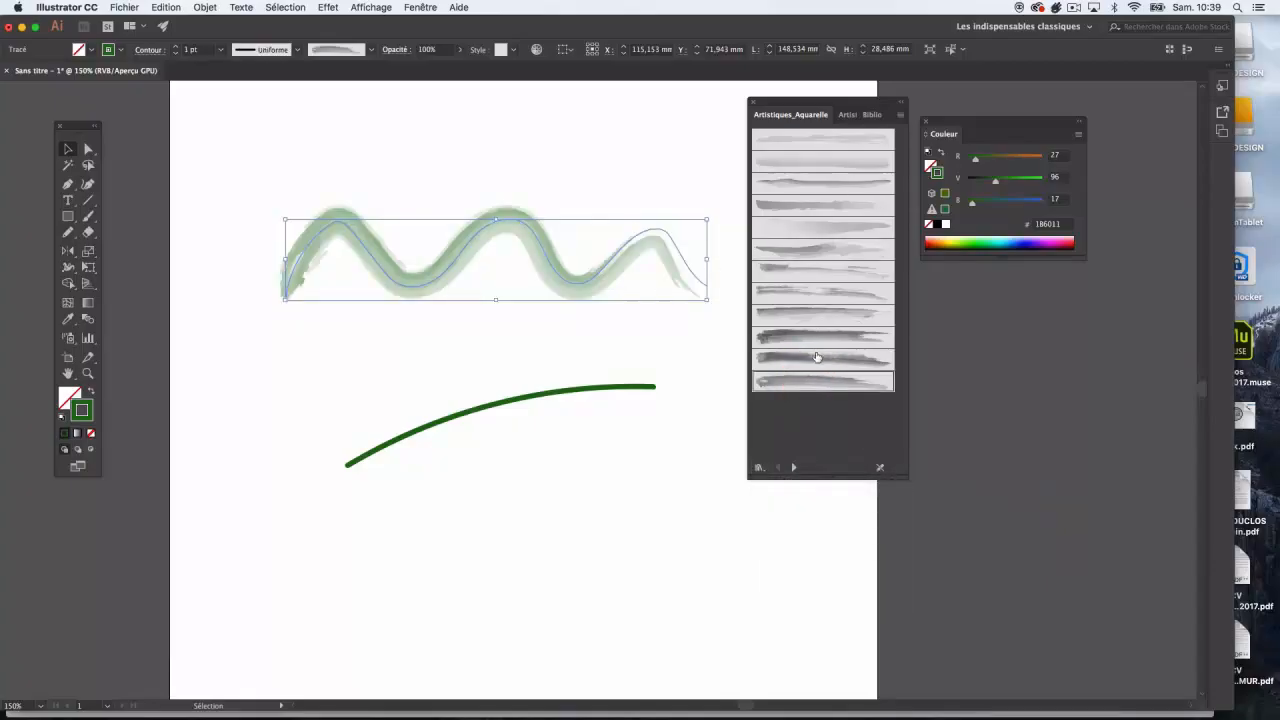
left_click(817, 357)
left_click(817, 336)
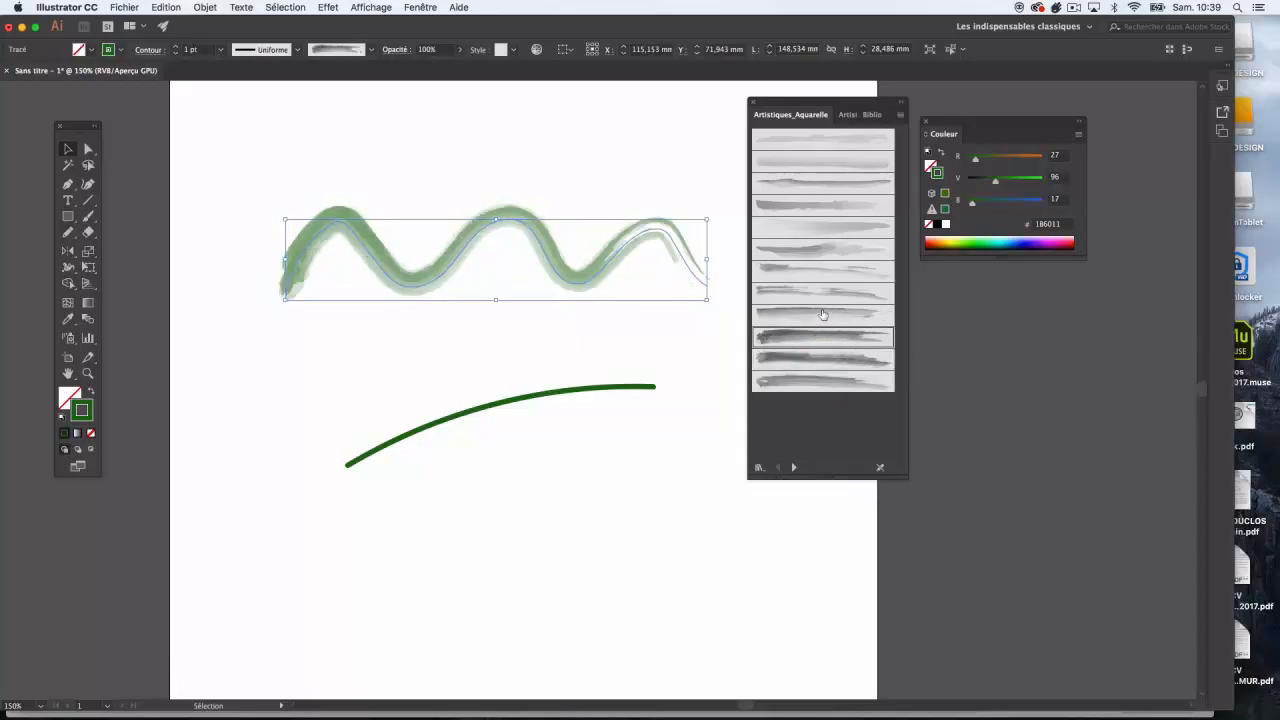
left_click(822, 314)
left_click(820, 291)
left_click(820, 270)
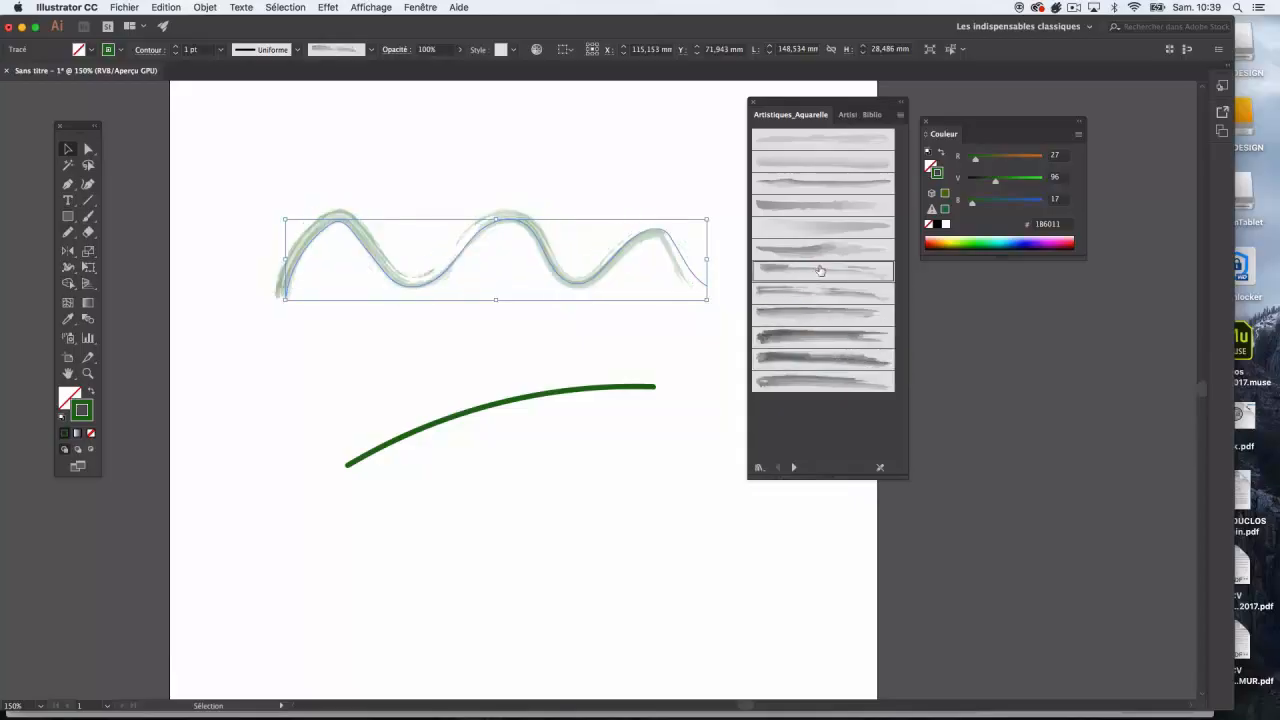
left_click(818, 249)
left_click(817, 228)
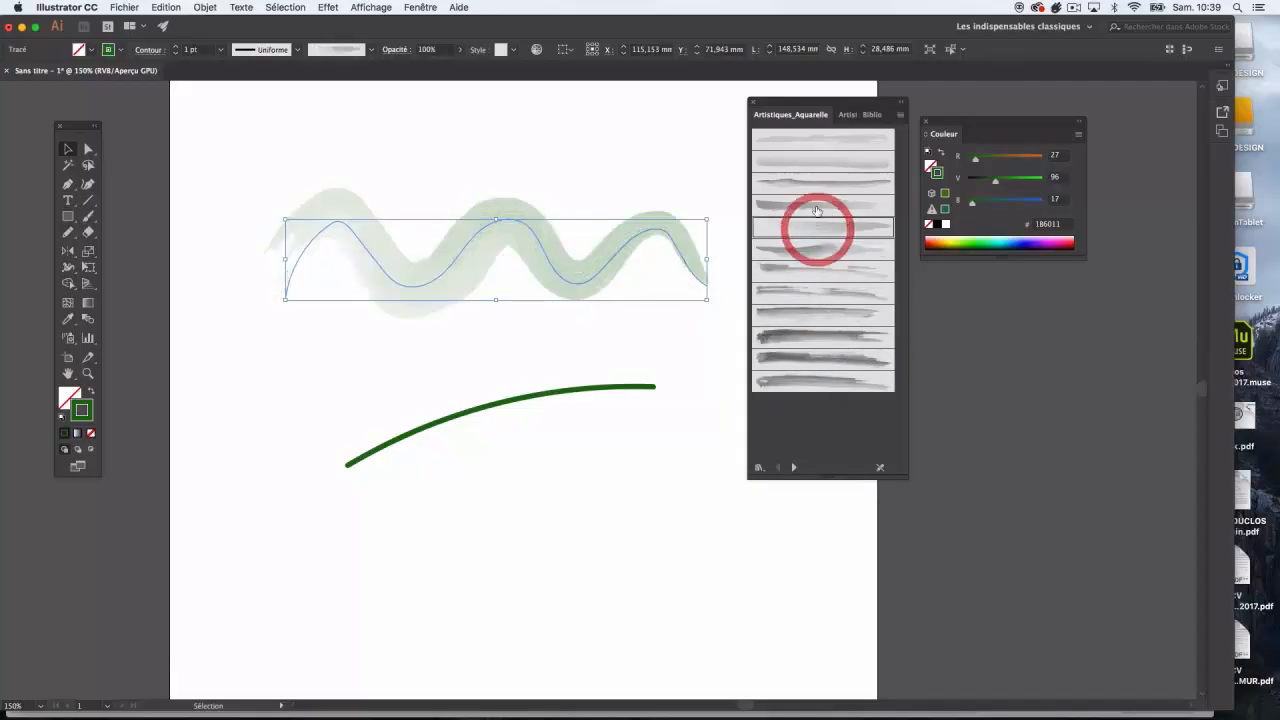
left_click(816, 206)
left_click(812, 183)
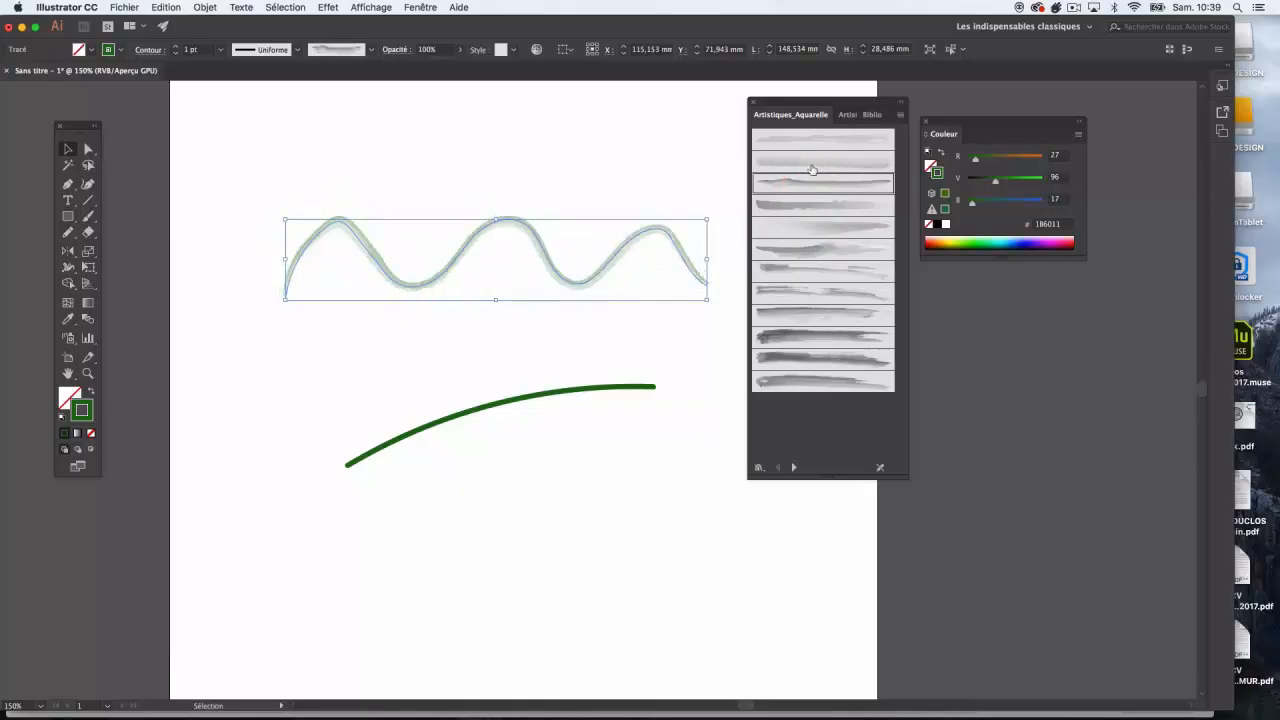
left_click(811, 161)
Load the Artistiques_CraieFusainCrayon brush library and try several of its thin, rough-edged brushes on the wavy stroke.
left_click(759, 467)
mouse_move(784, 484)
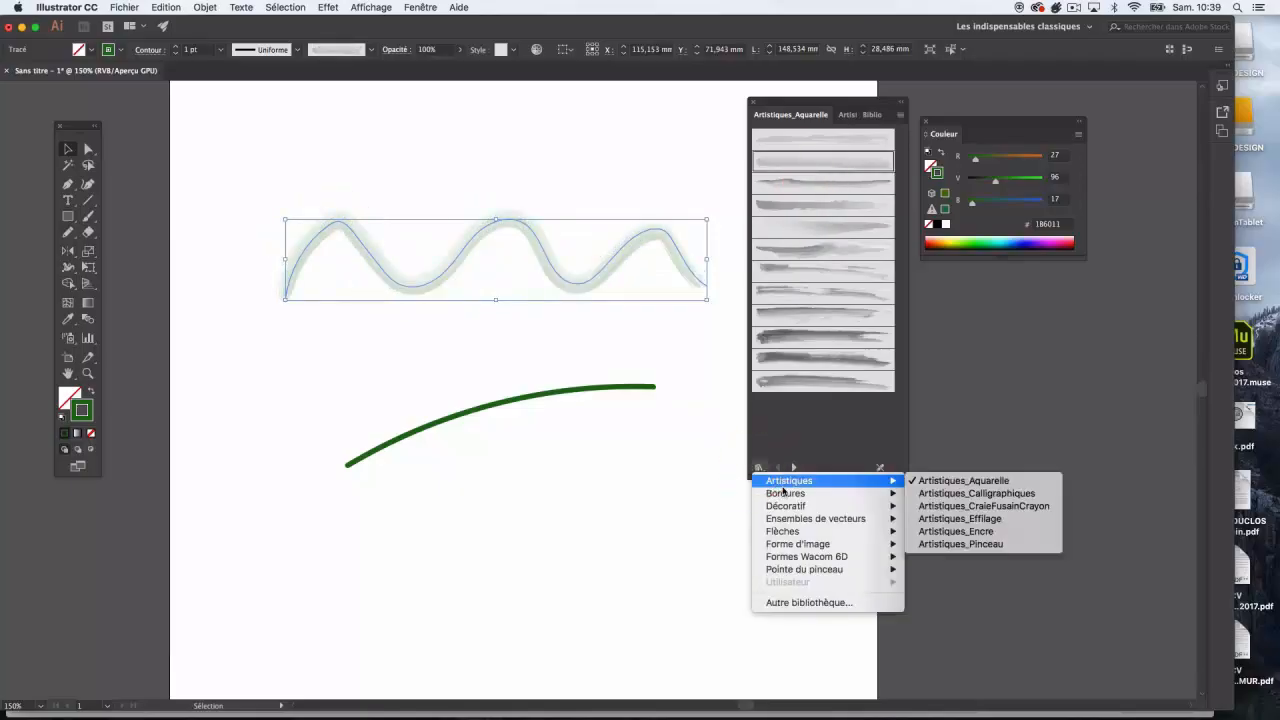
left_click(946, 506)
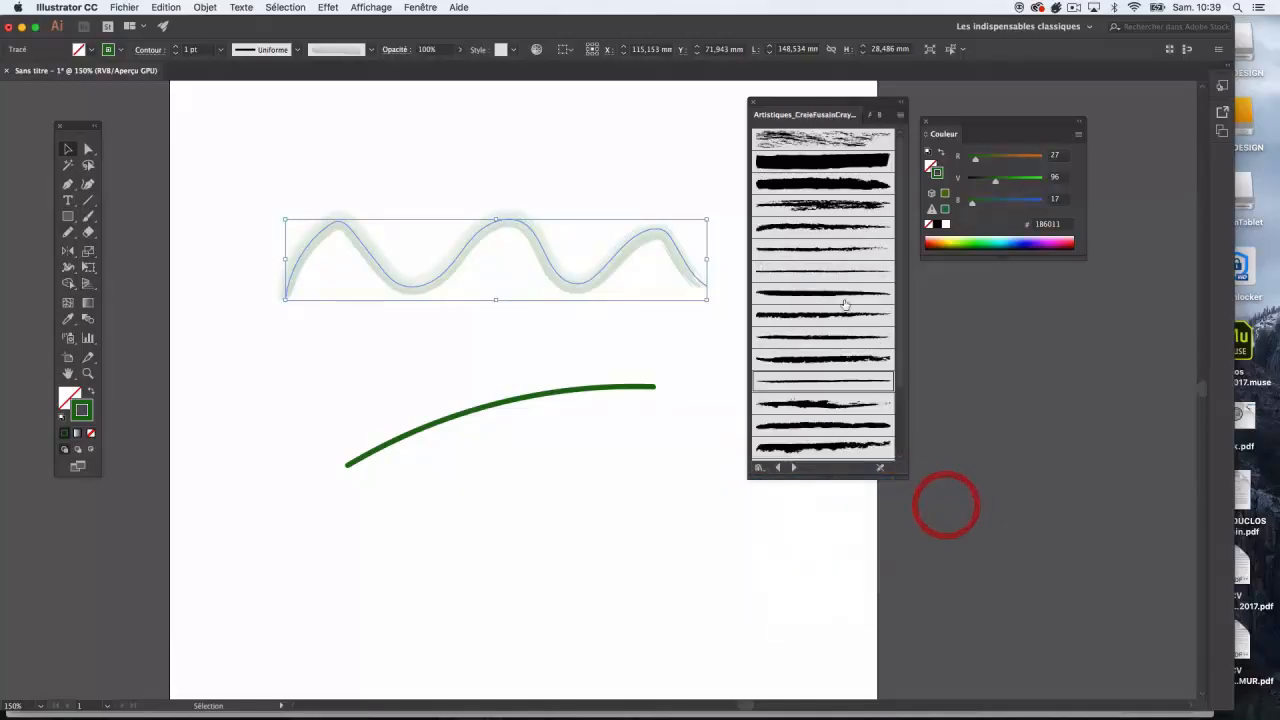
left_click(829, 226)
left_click(811, 248)
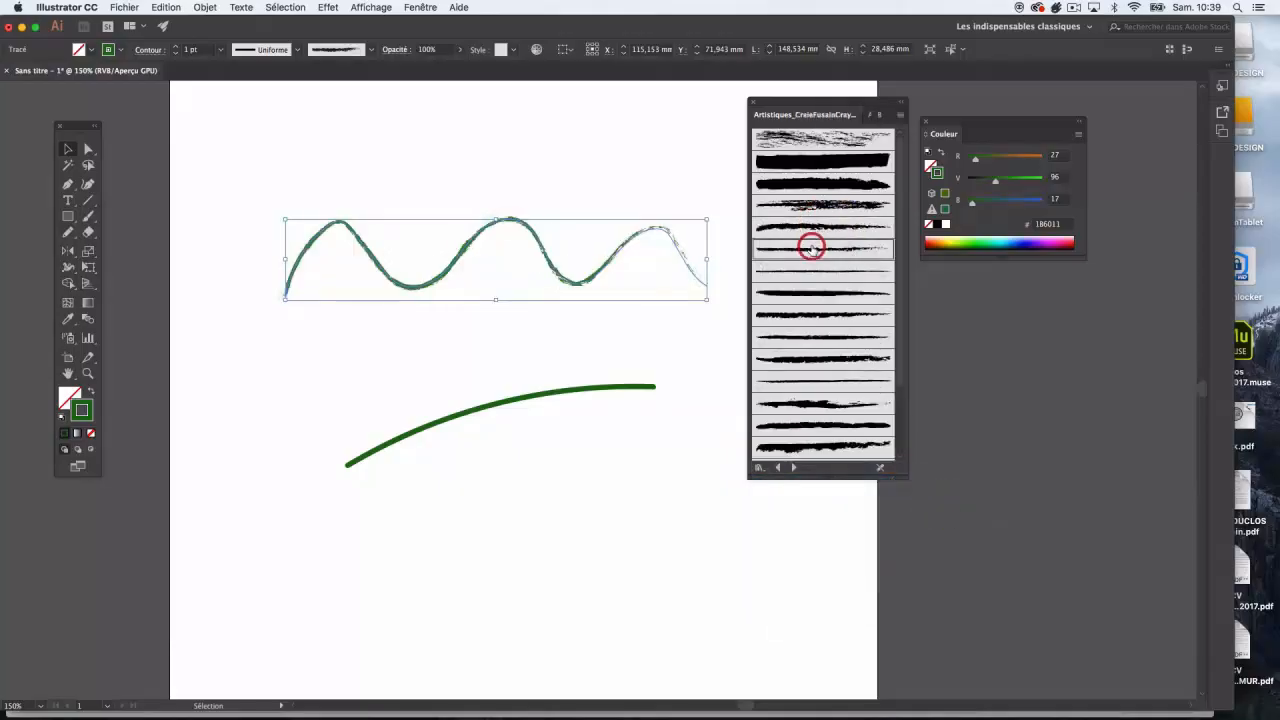
left_click(809, 270)
left_click(809, 292)
left_click(811, 314)
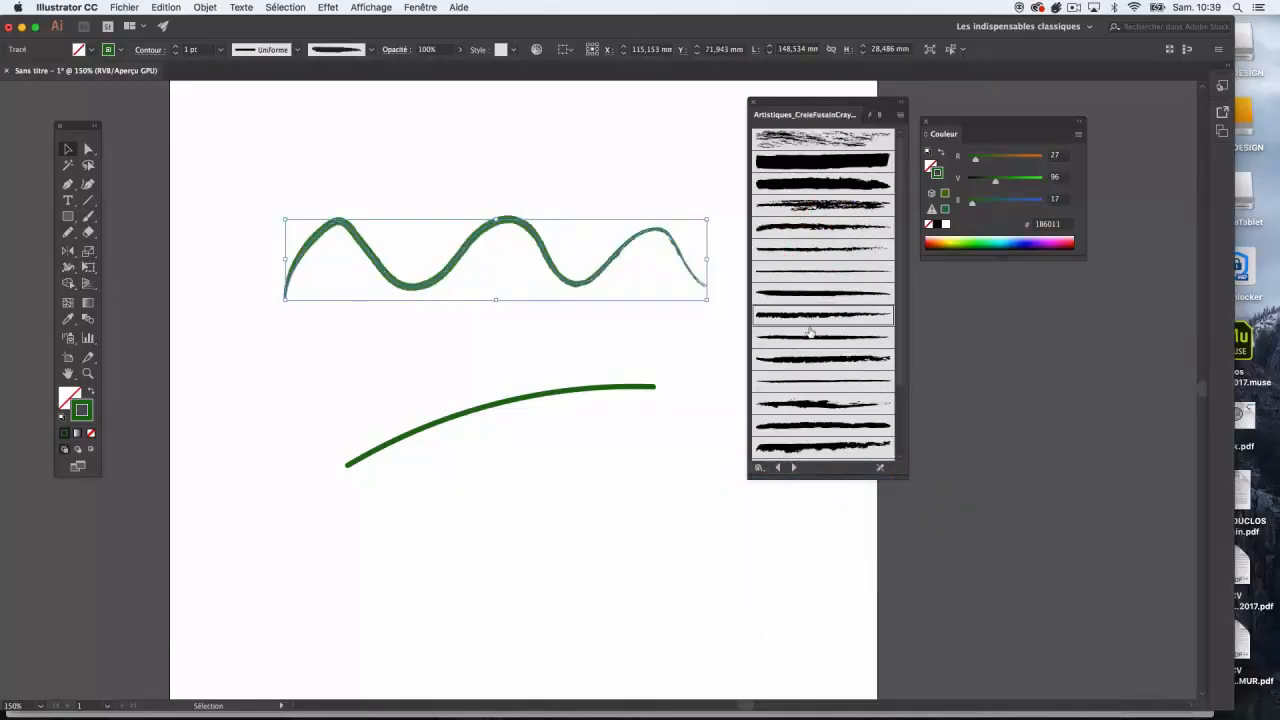
left_click(811, 336)
Change the wavy stroke's contour colour to near-black, hex 070707.
double_click(84, 410)
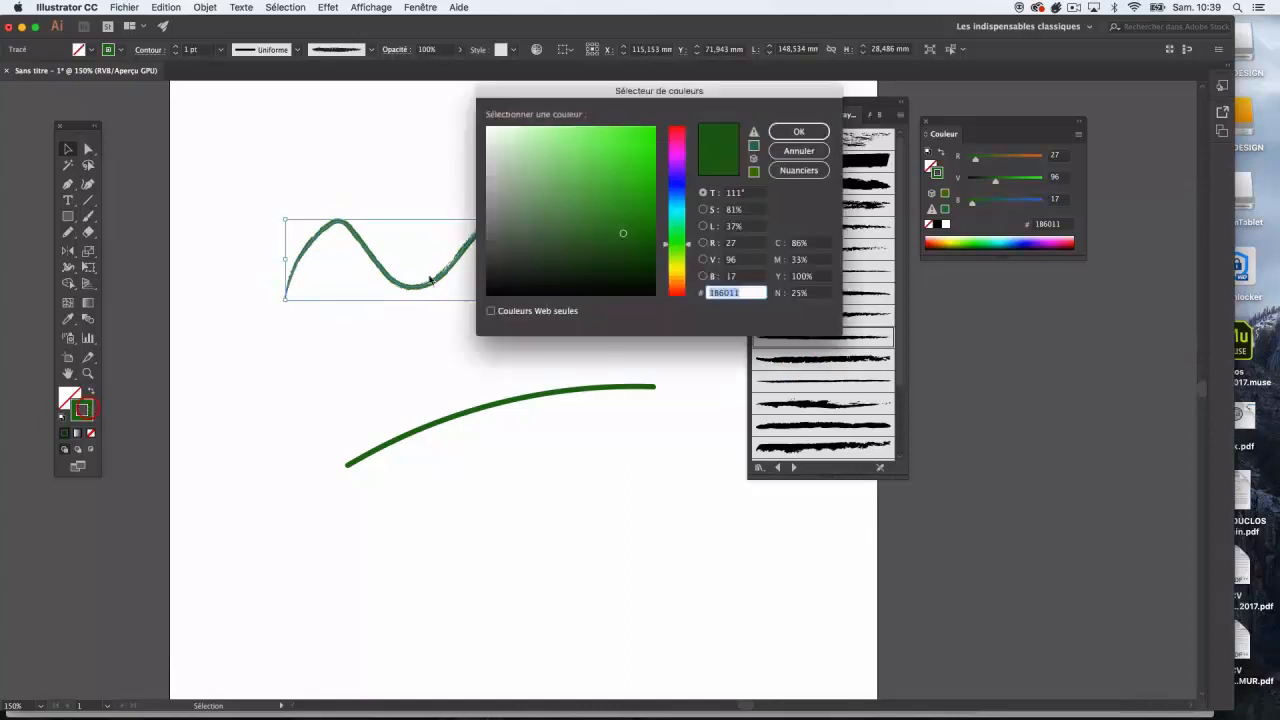
left_click_drag(490, 272, 487, 291)
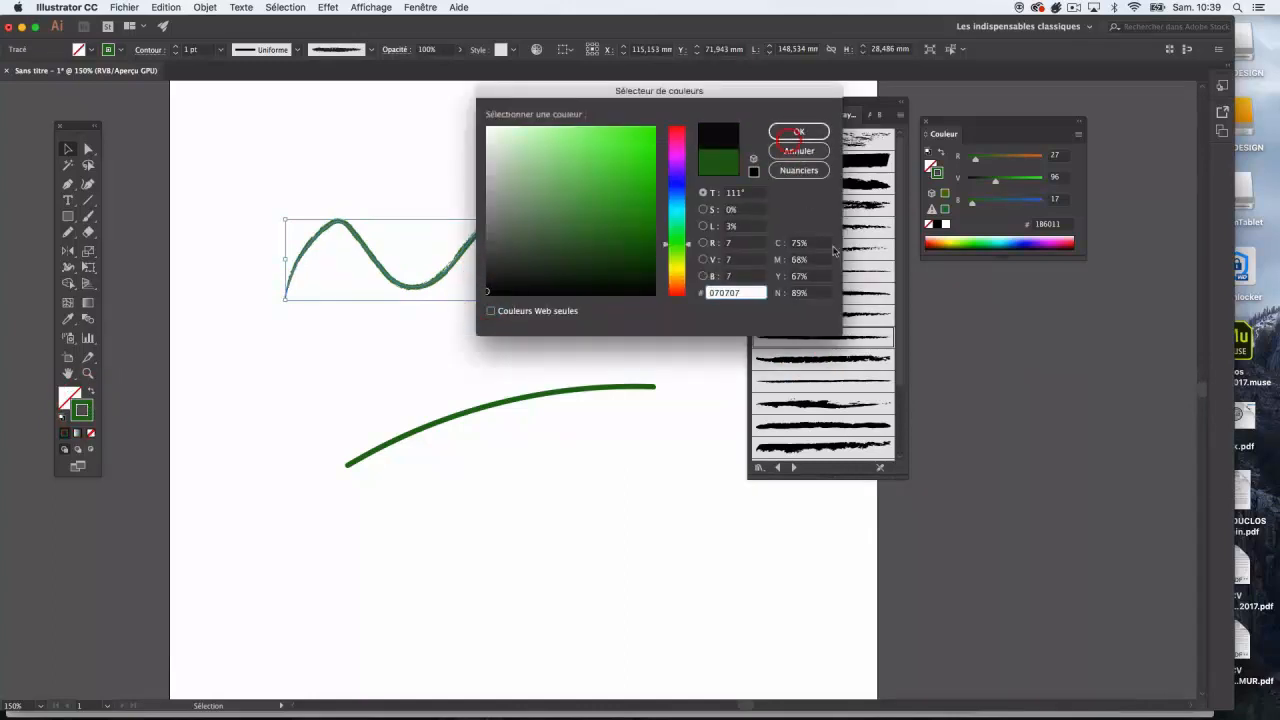
left_click(789, 133)
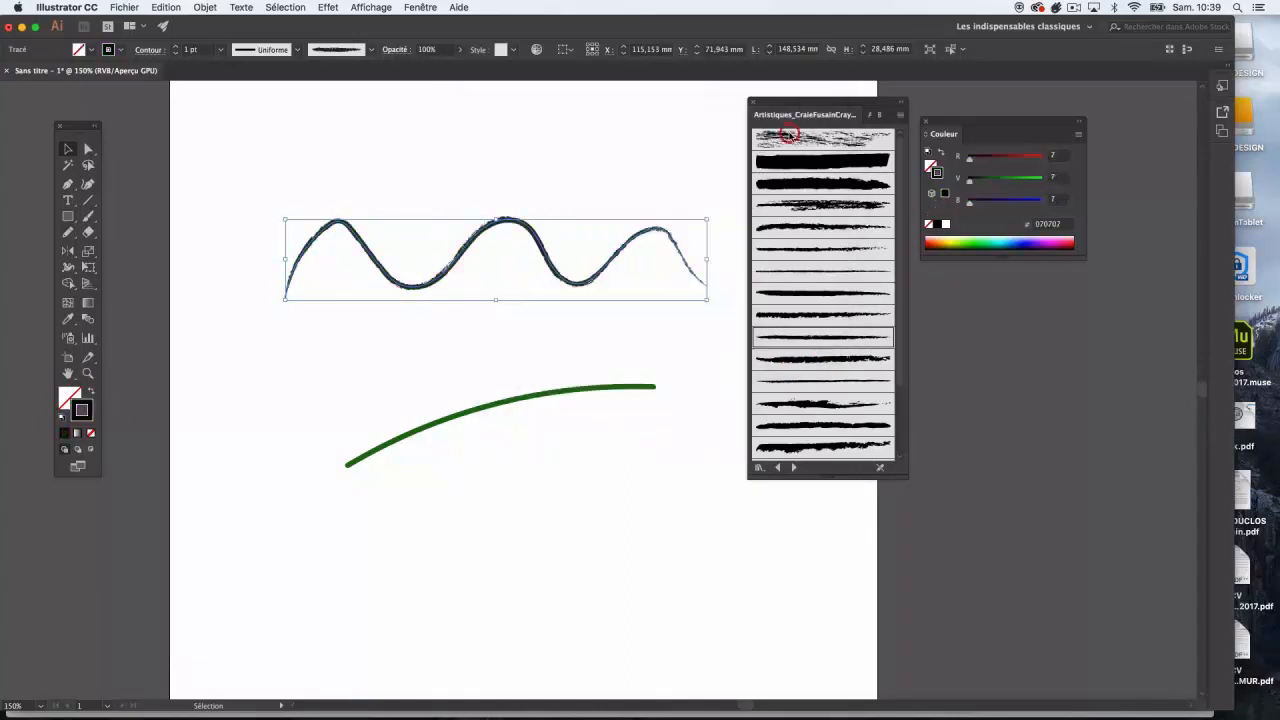
Try more charcoal and pencil brushes on the near-black wavy stroke, ending with the scratchy multi-line one.
left_click(815, 403)
left_click(815, 425)
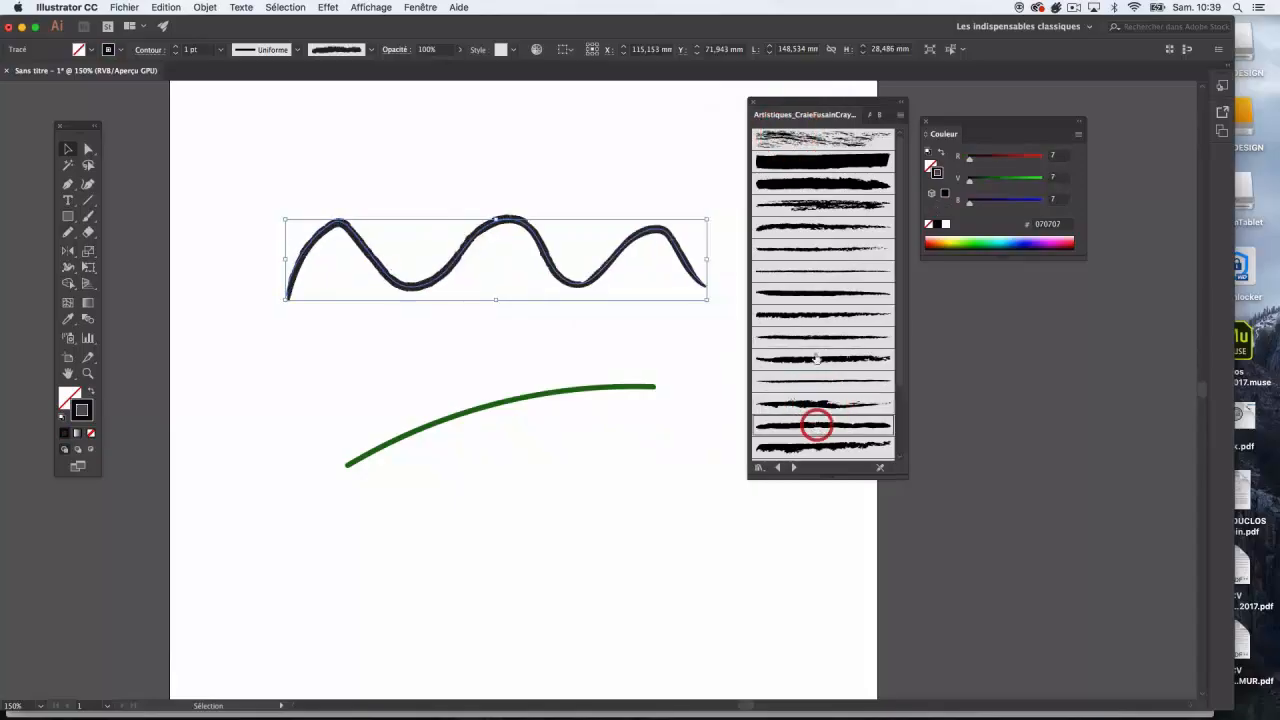
left_click(810, 255)
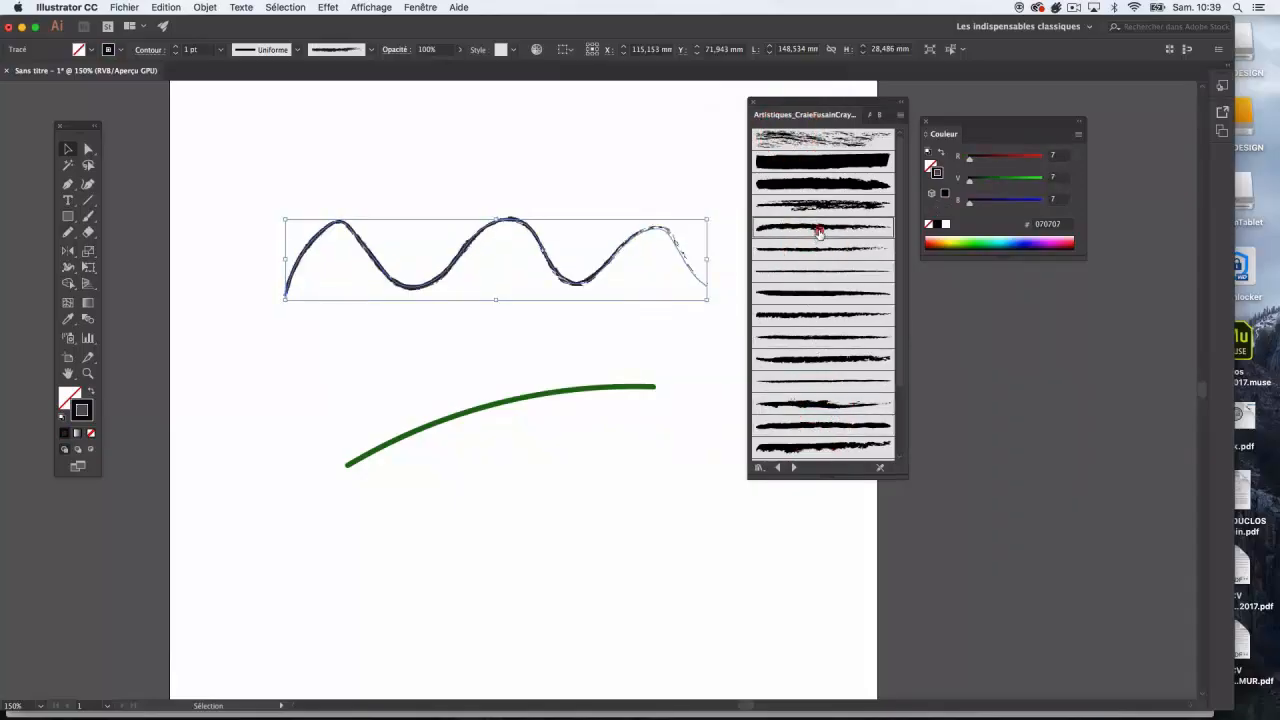
left_click(815, 227)
left_click(824, 205)
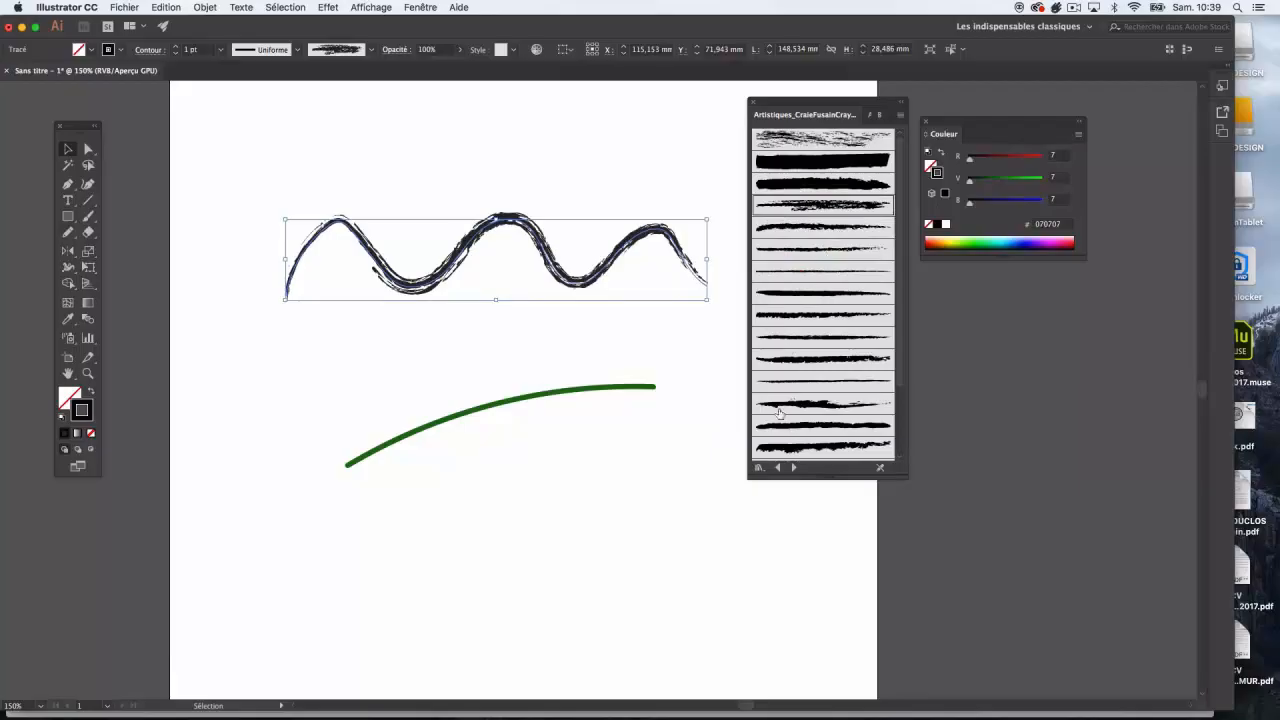
Load the Décoratif_BannièresSceaux library and try its banner brushes on the wavy stroke, ending with the banner with an arrow through it.
left_click(758, 468)
mouse_move(800, 506)
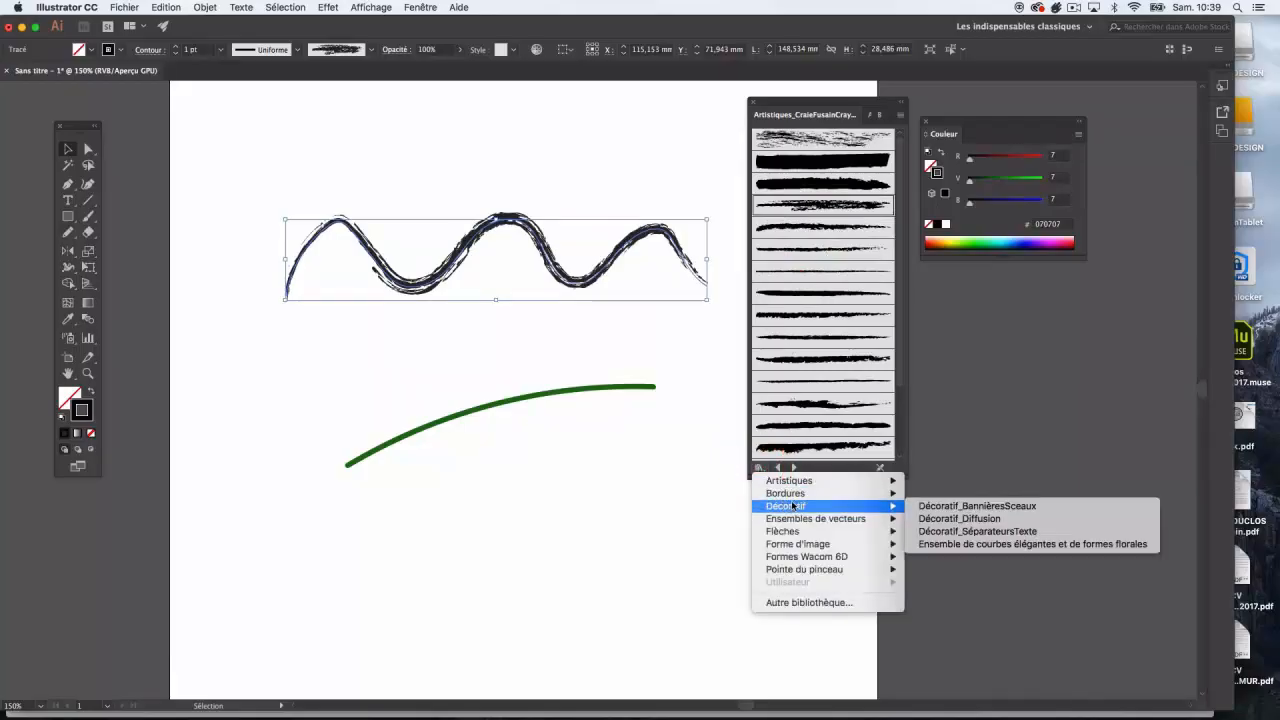
left_click(955, 507)
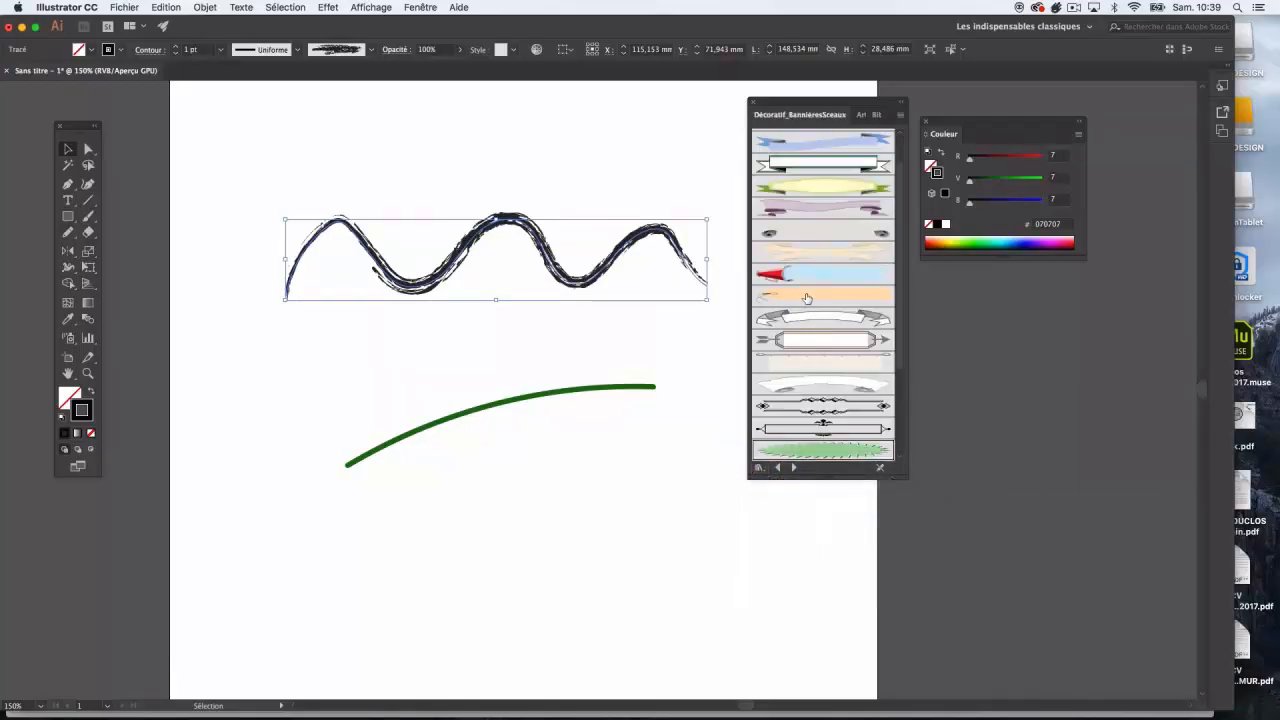
left_click(805, 295)
left_click(809, 317)
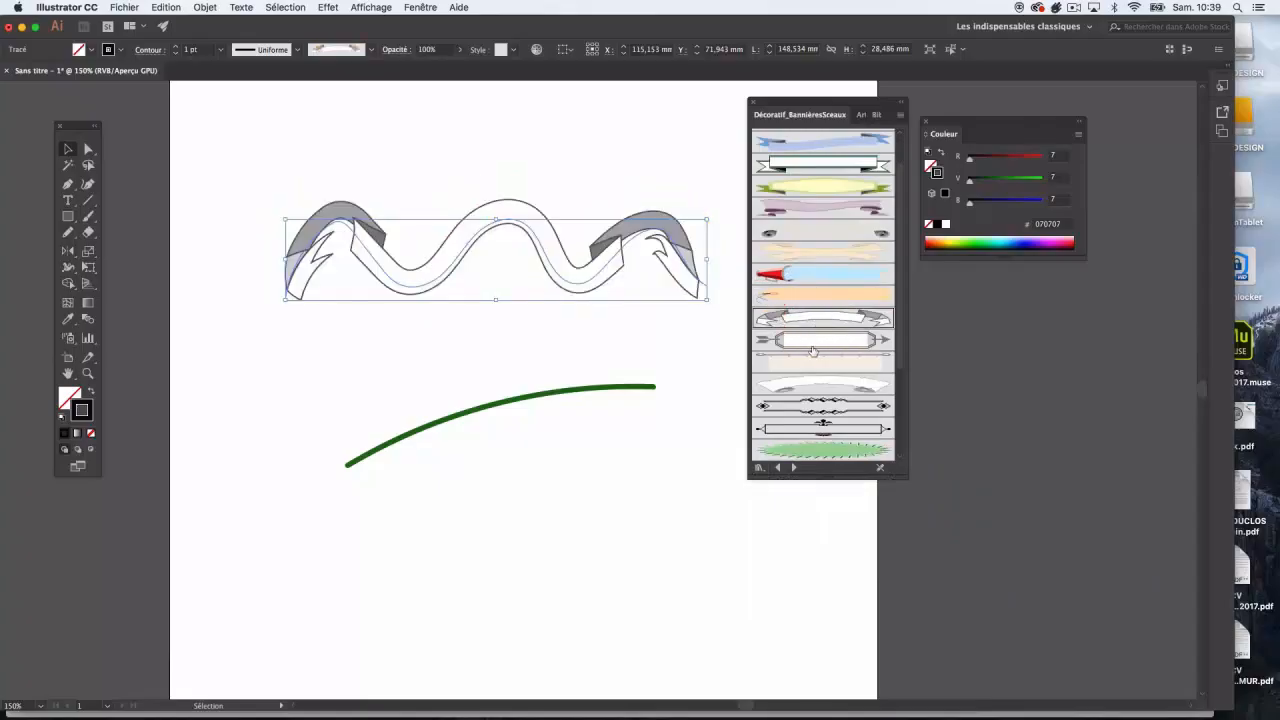
left_click(812, 341)
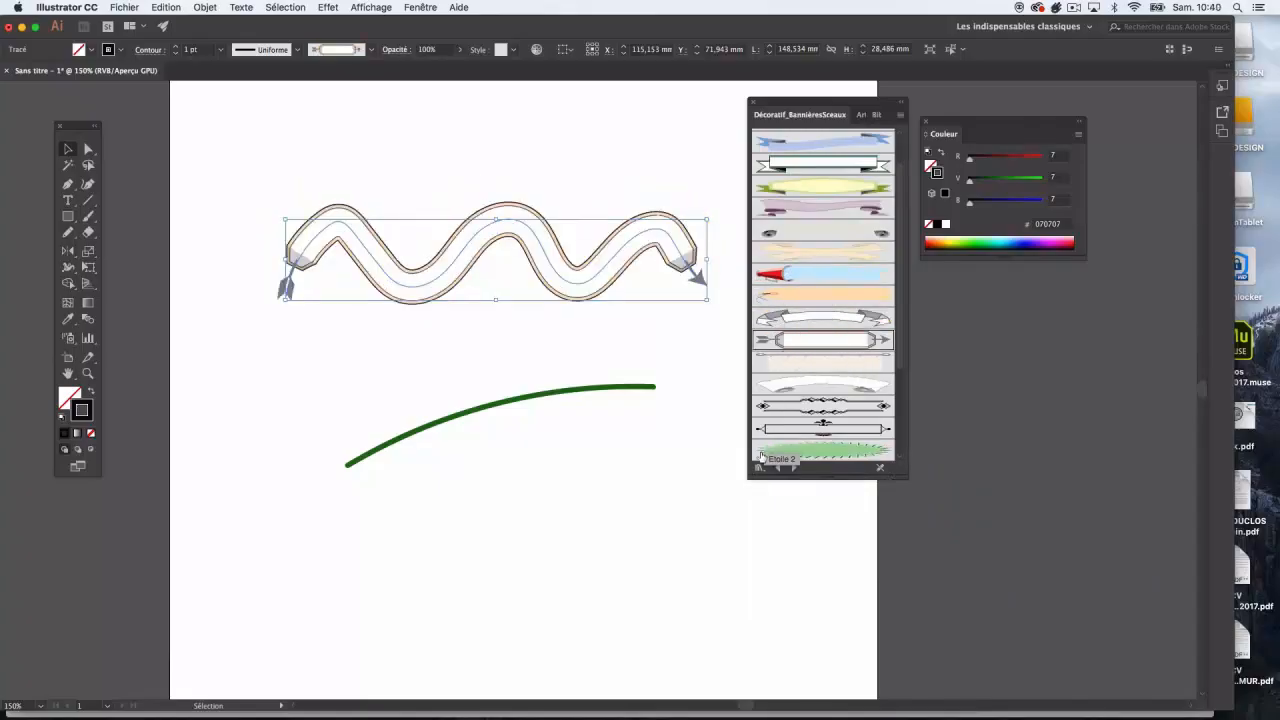
Load the Artistiques_Aquarelle brush library and try several of its watercolour brushes on the wavy stroke, ending with the last one listed.
left_click(759, 466)
mouse_move(828, 544)
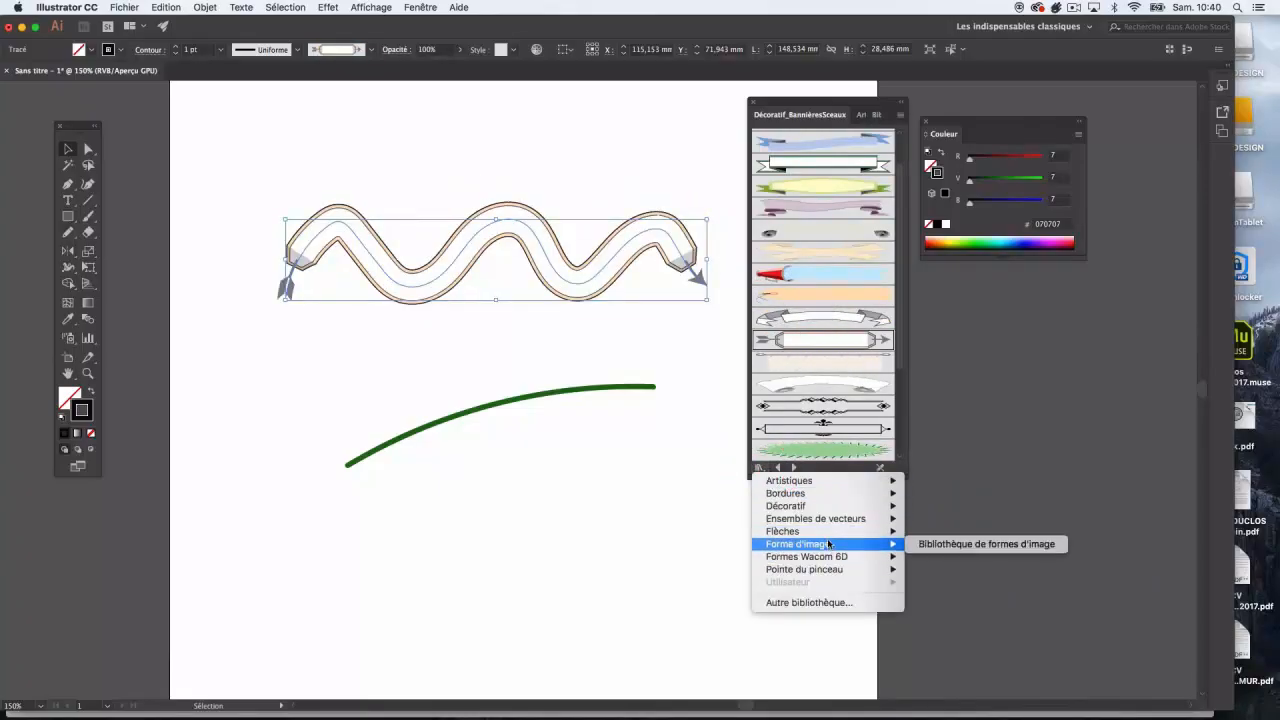
mouse_move(826, 484)
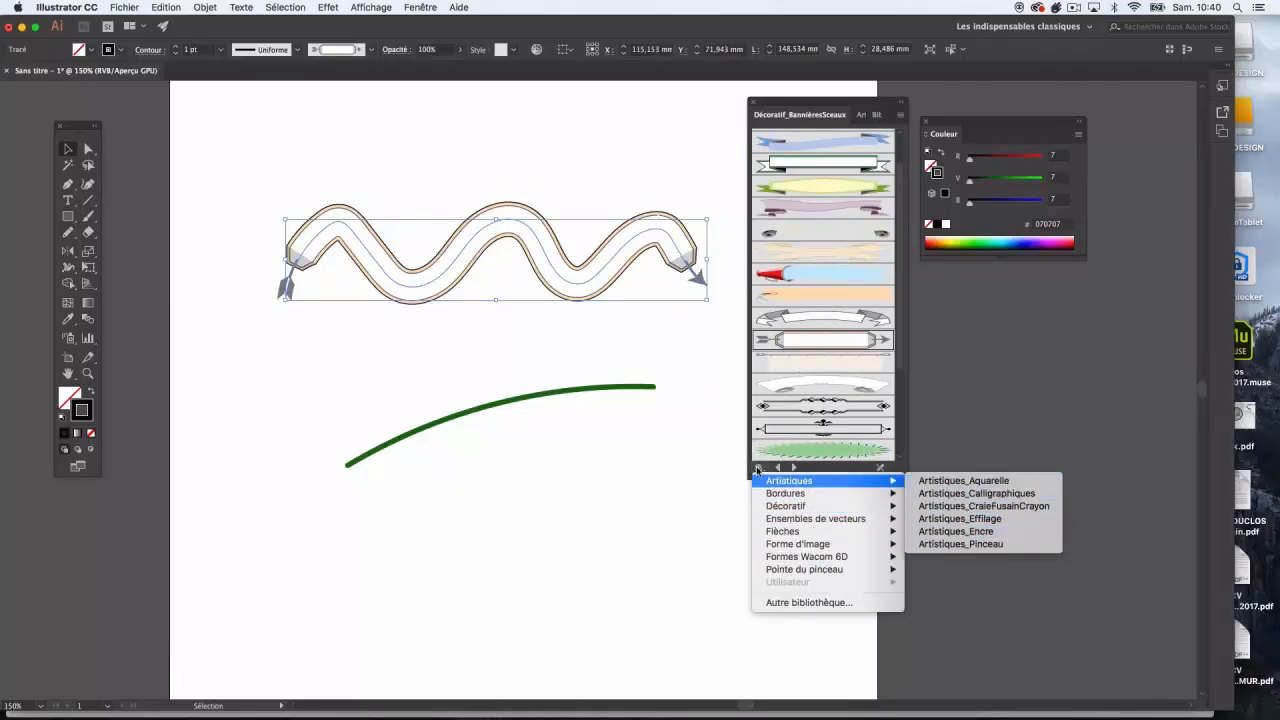
left_click(960, 481)
left_click(794, 275)
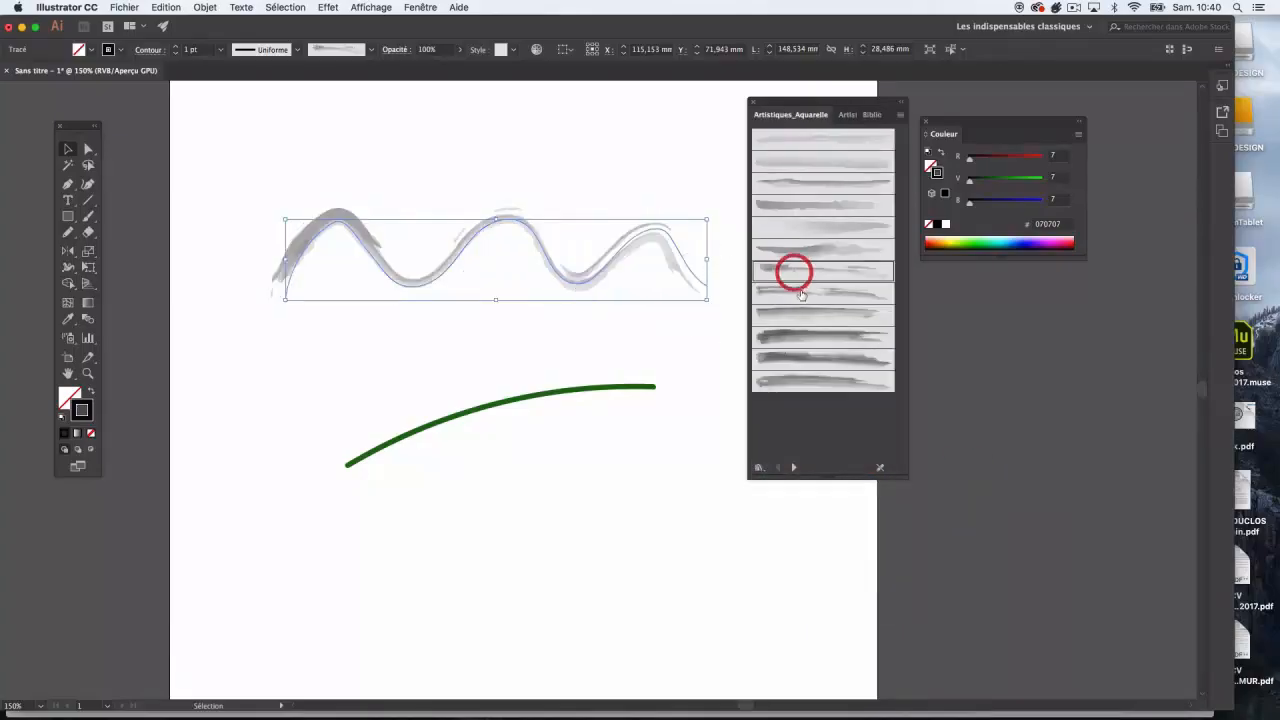
left_click(804, 312)
left_click(806, 338)
left_click(806, 358)
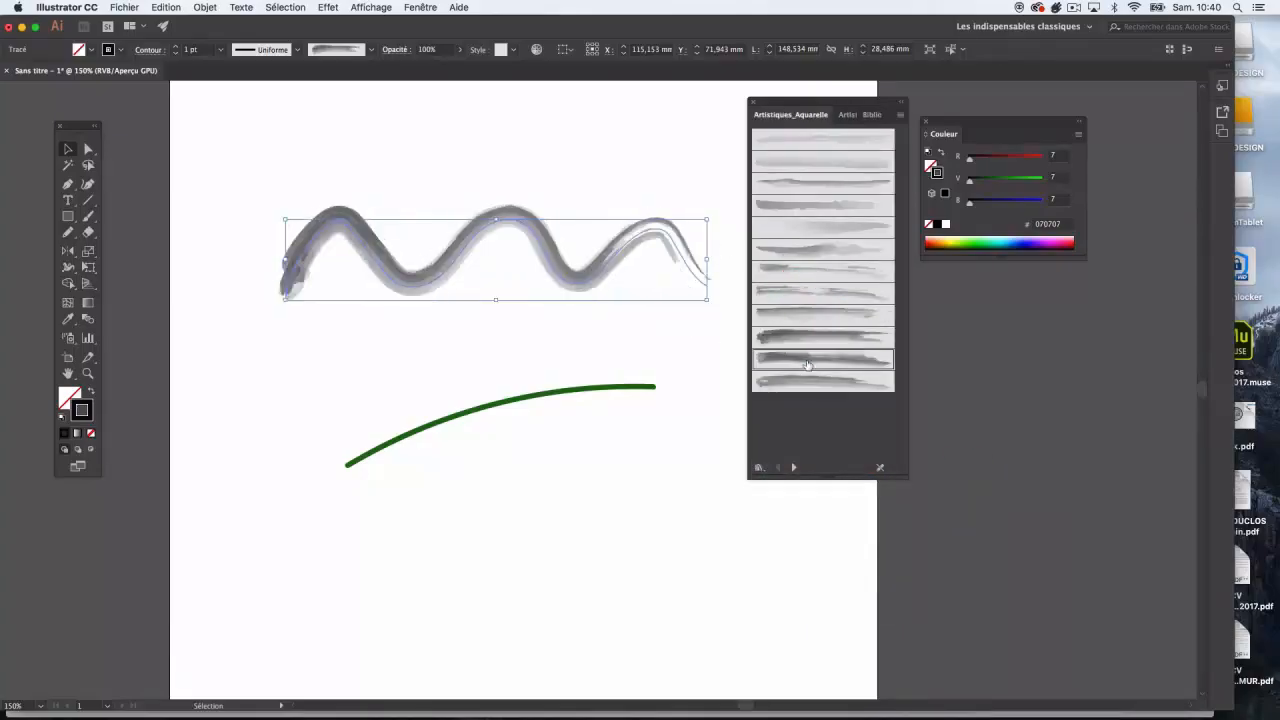
left_click(800, 380)
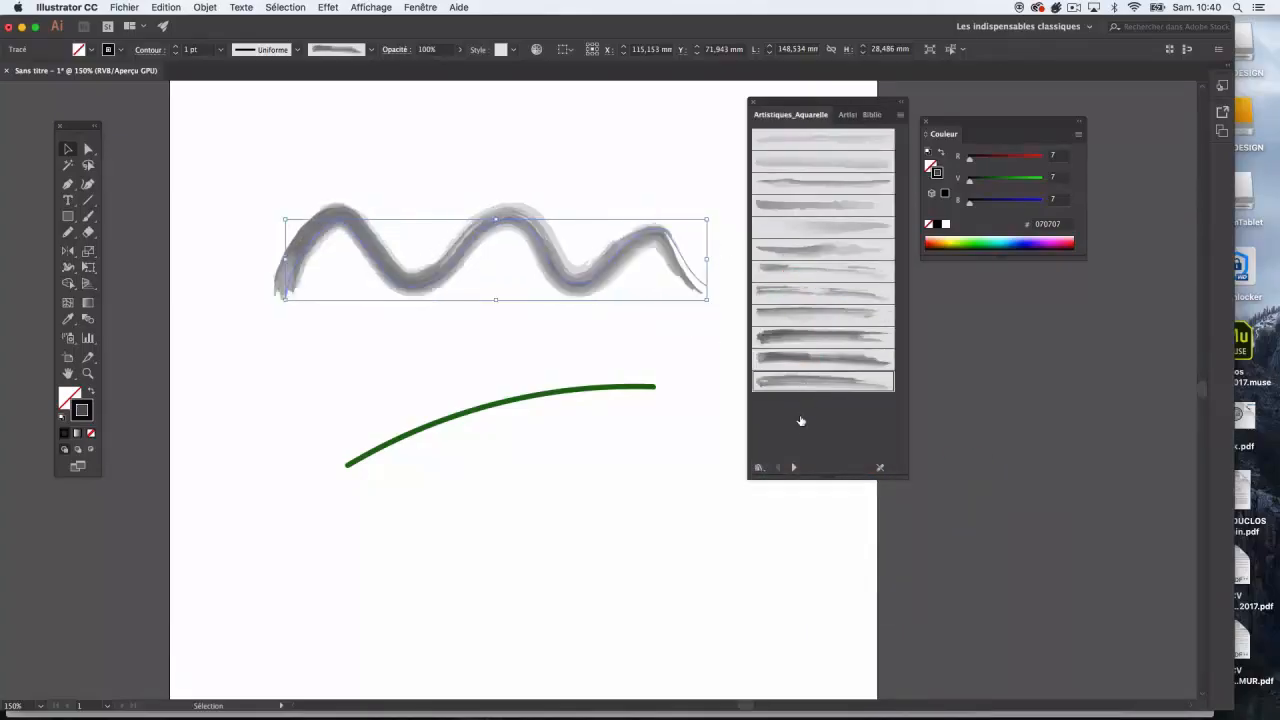
Try the 15 pt Ovale brush from Artistiques_Calligraphiques on the wavy stroke, ending with 5 pt Rond, and return to the watercolour library.
left_click(847, 114)
left_click(877, 117)
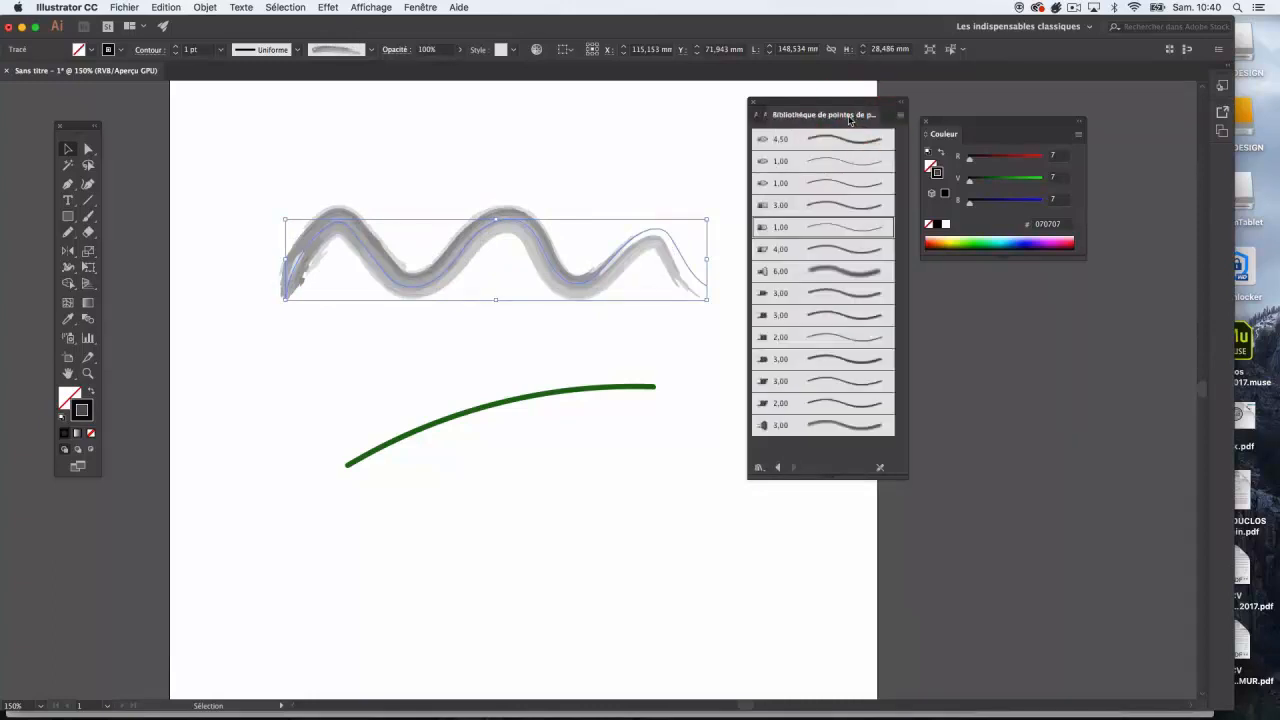
left_click(849, 114)
left_click(764, 115)
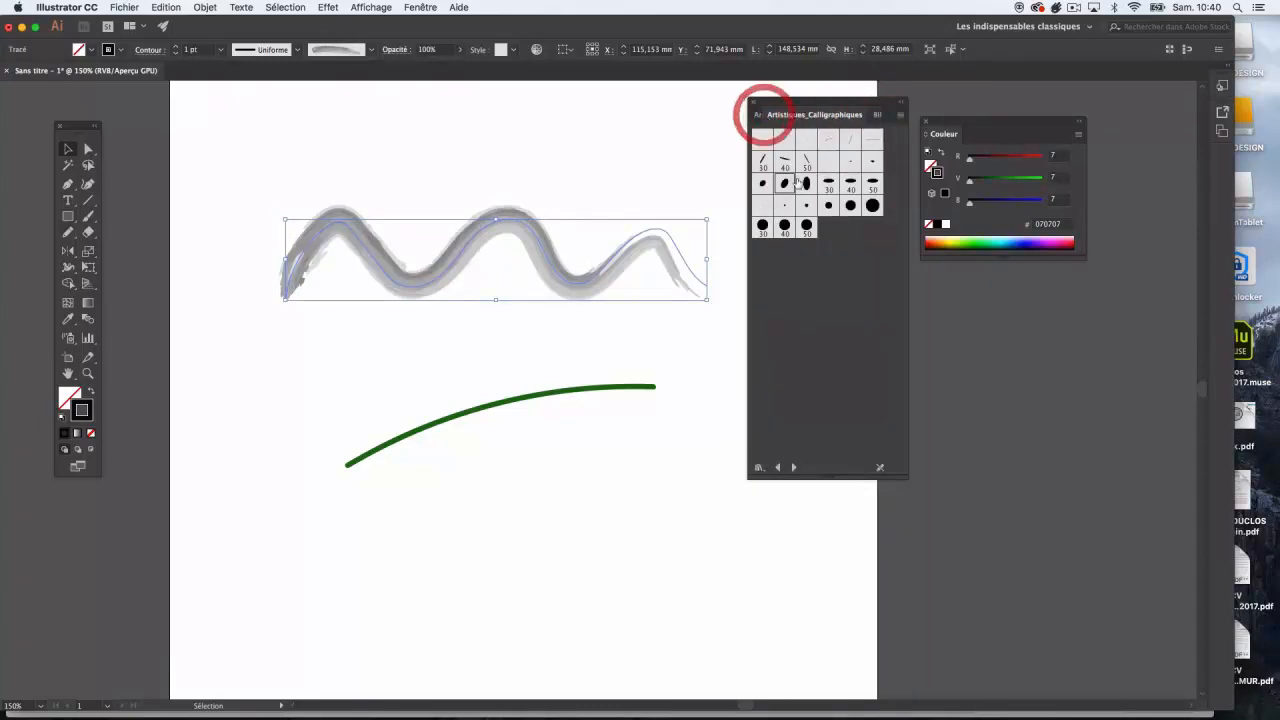
left_click(785, 183)
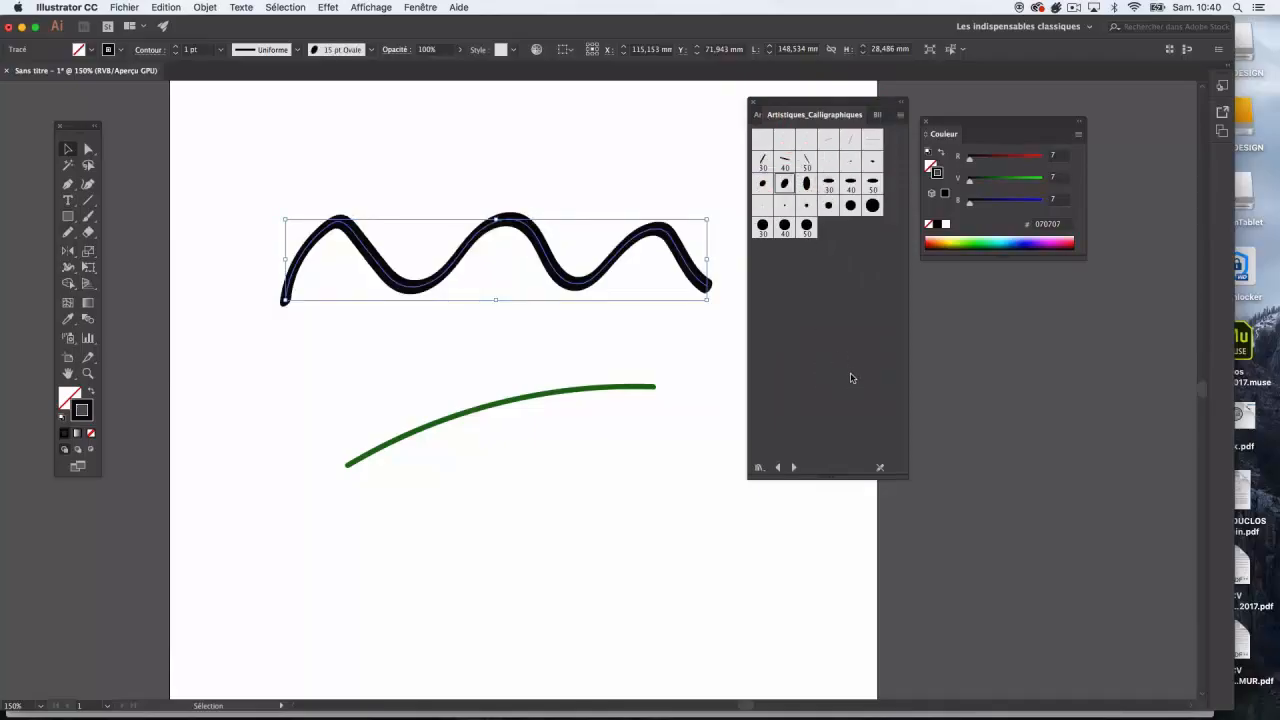
left_click(806, 205)
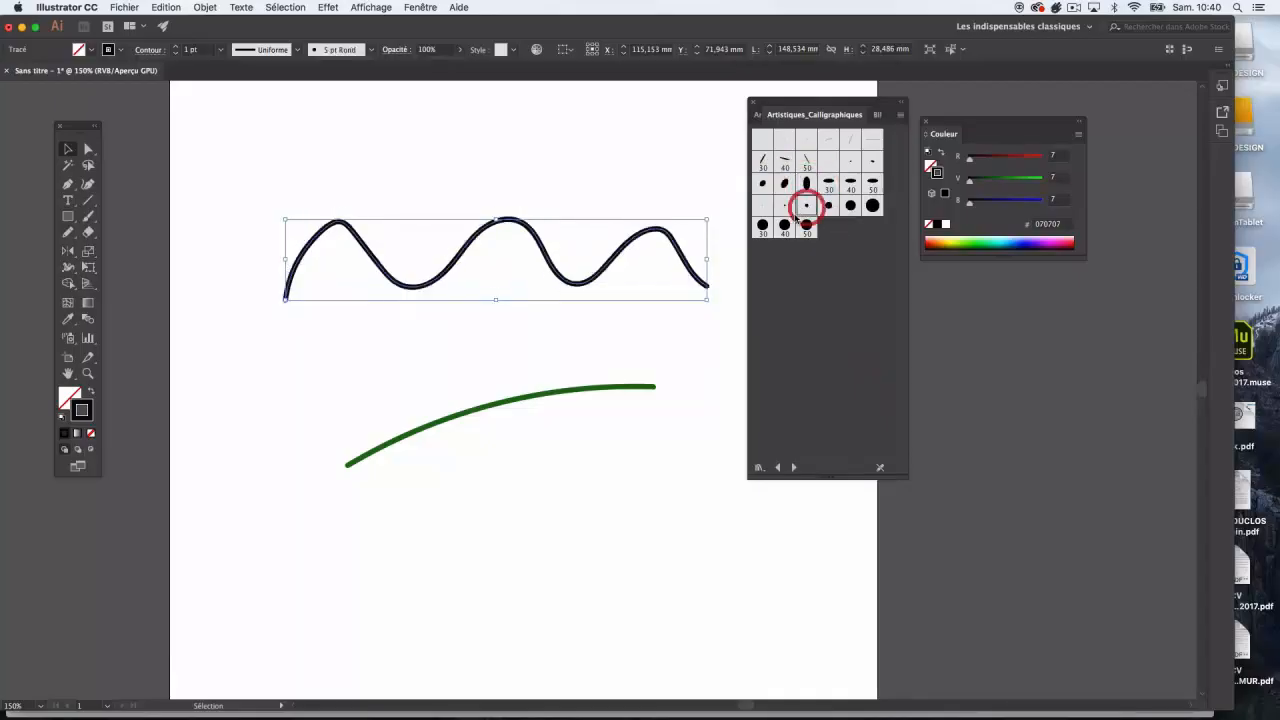
left_click(757, 117)
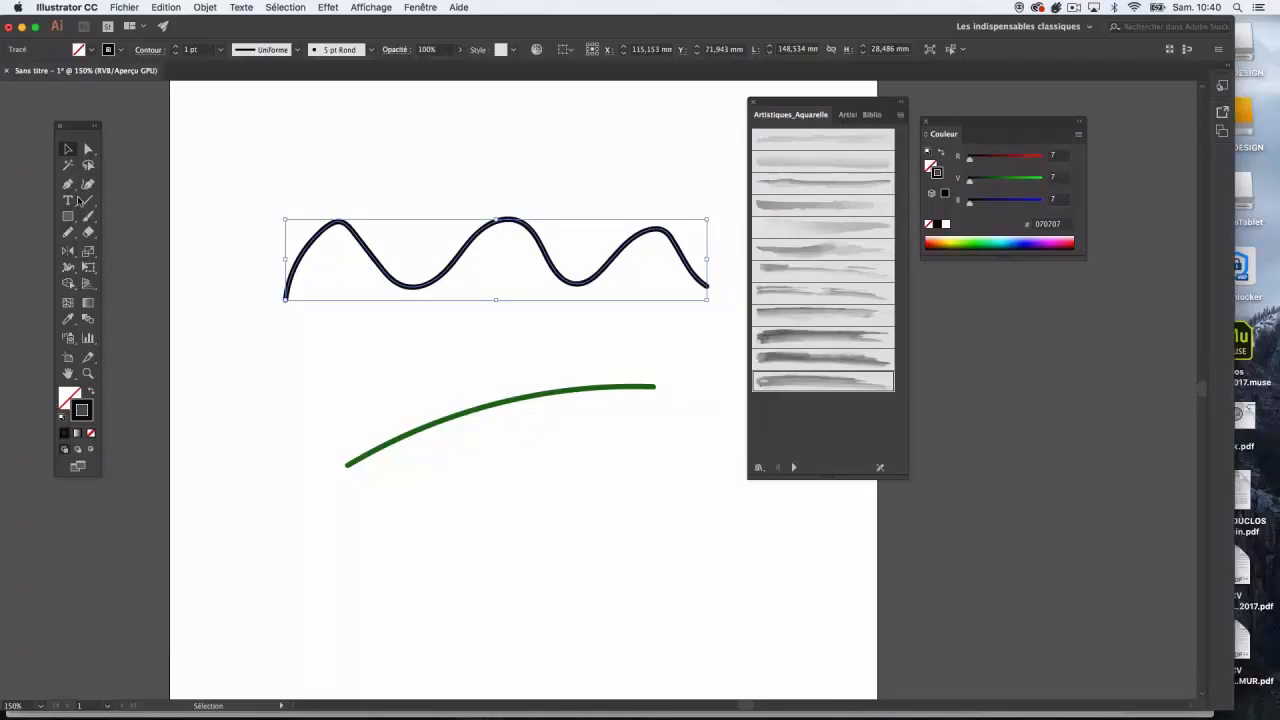
Draw a long, flat ellipse about 124 mm wide and 10 mm high above the wavy stroke and deselect it.
left_click_drag(68, 215, 126, 248)
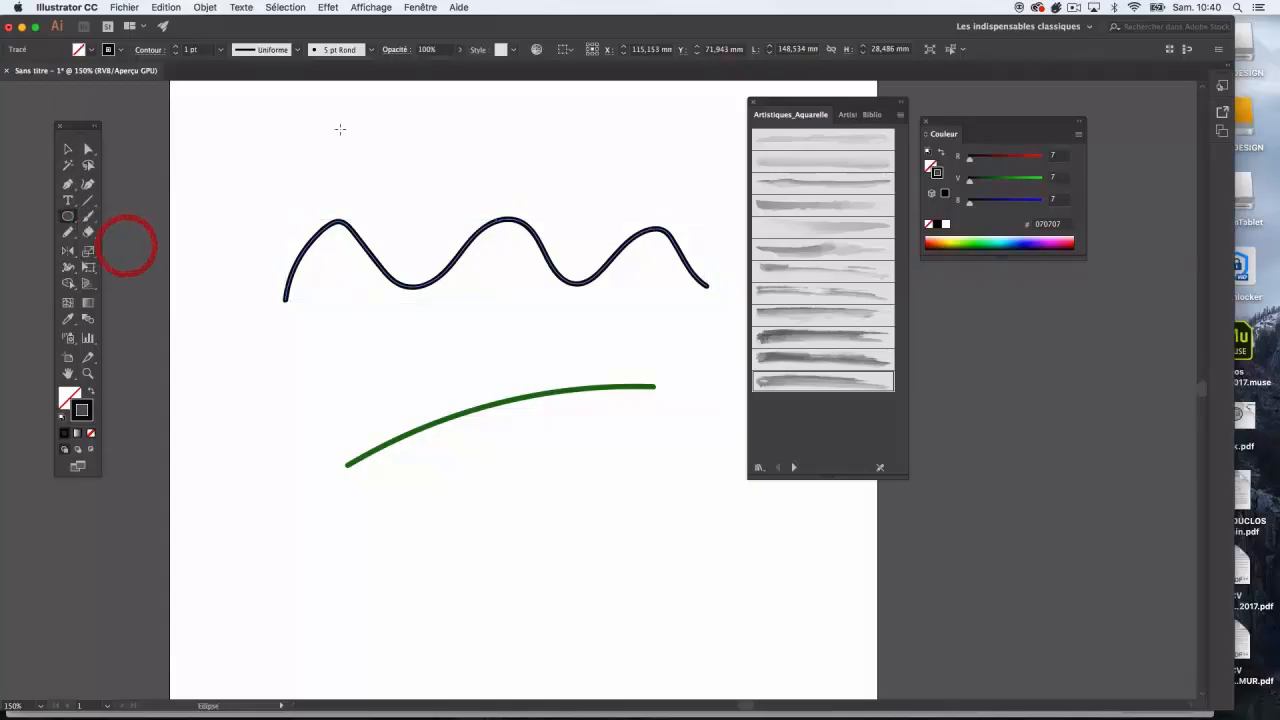
left_click_drag(302, 131, 655, 160)
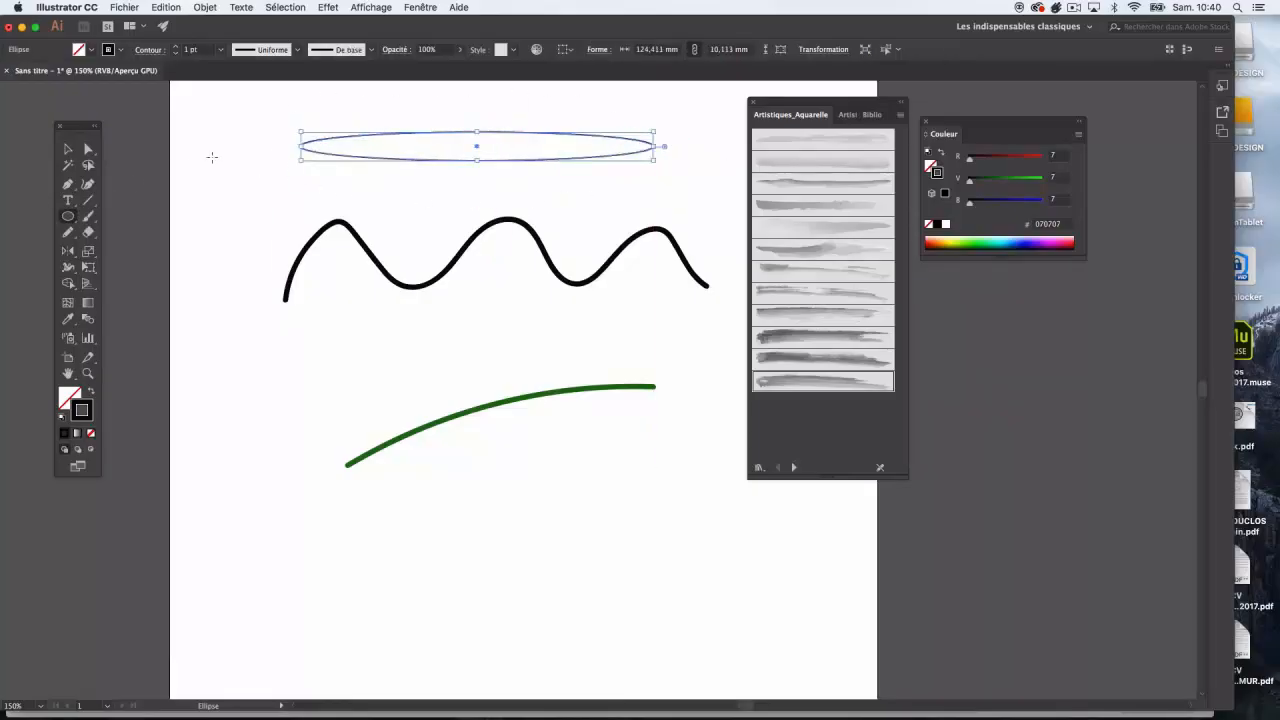
left_click(88, 148)
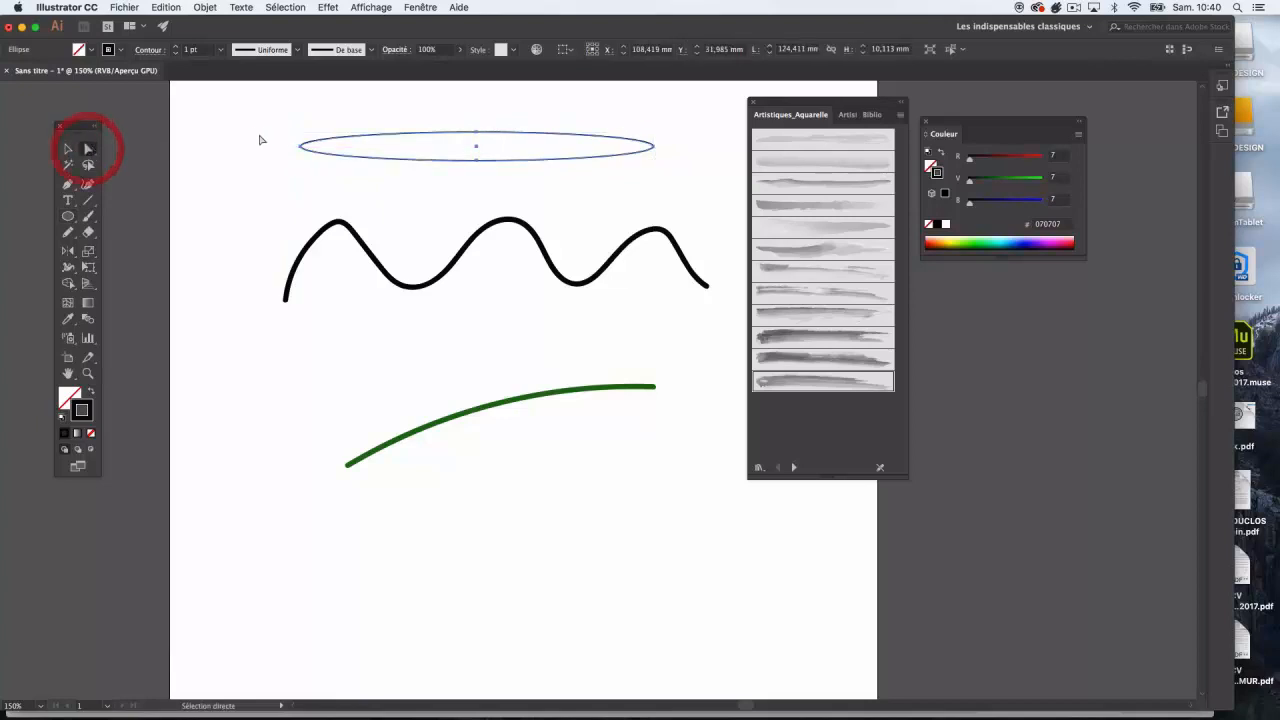
left_click(252, 134)
Convert the anchor points at both ends of the flat ellipse to corner points.
left_click(69, 147)
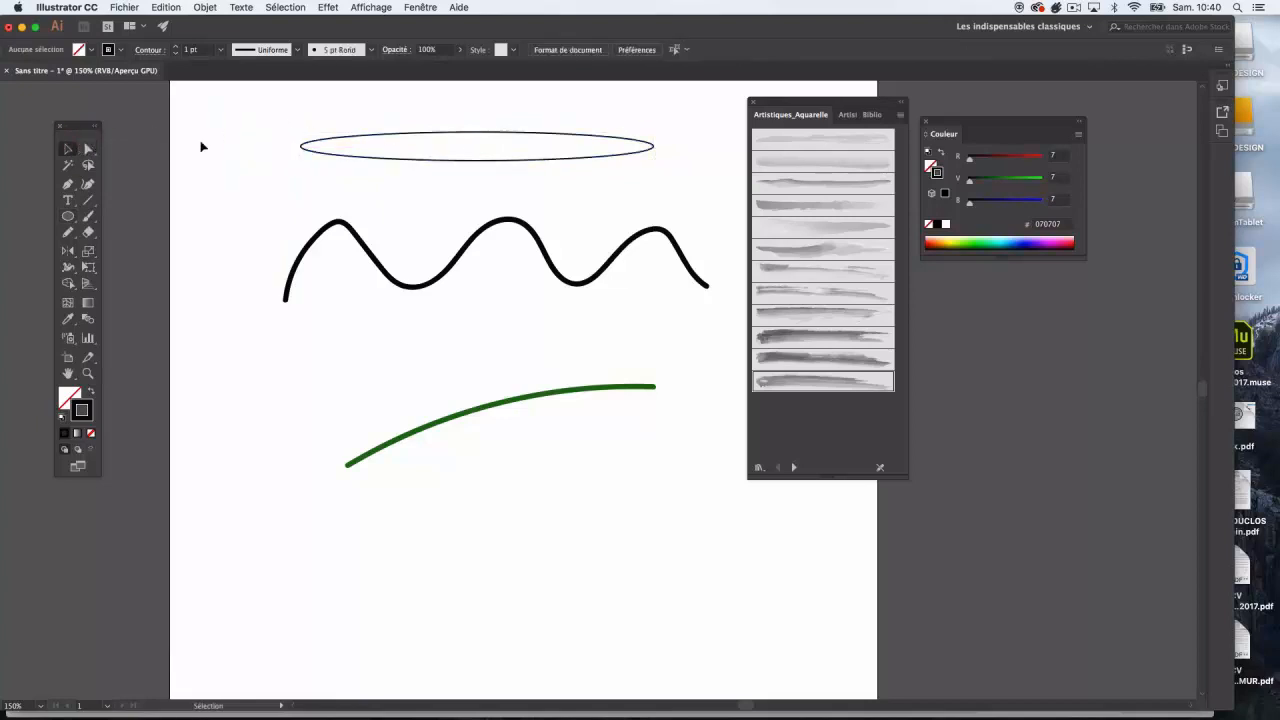
left_click(428, 132)
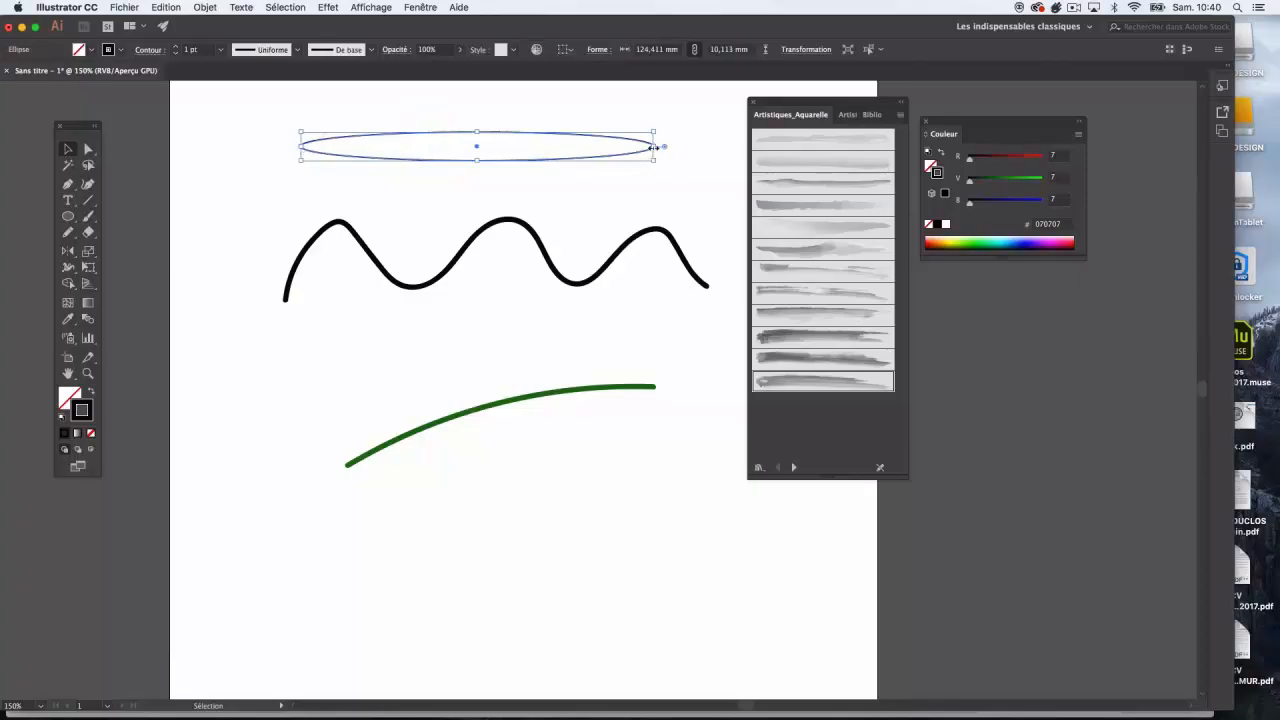
left_click(87, 148)
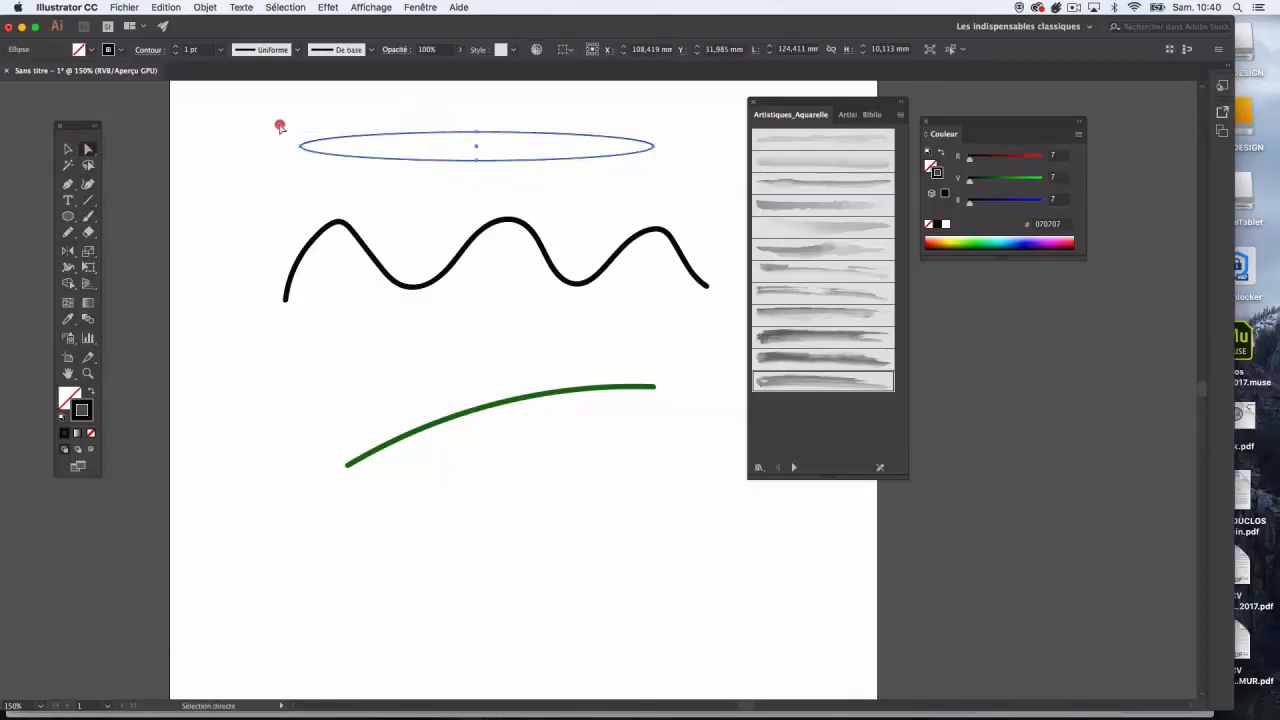
left_click_drag(277, 123, 305, 165)
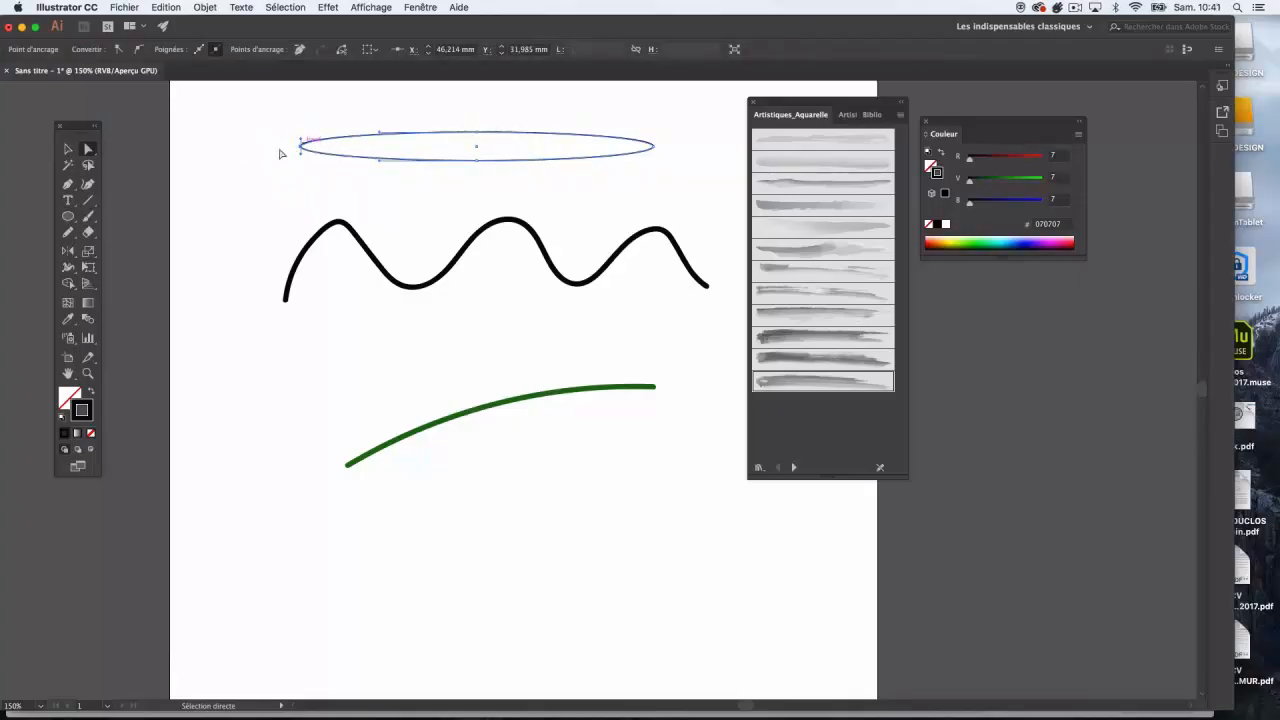
left_click(119, 51)
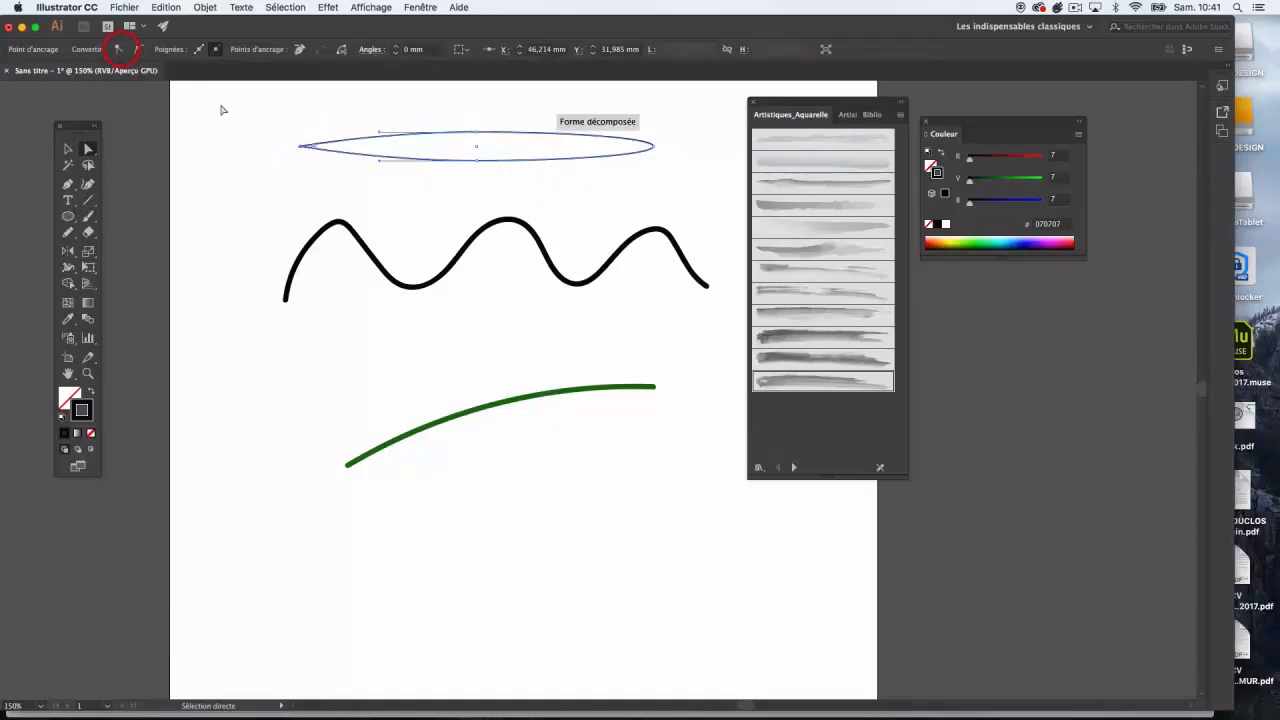
left_click(663, 160)
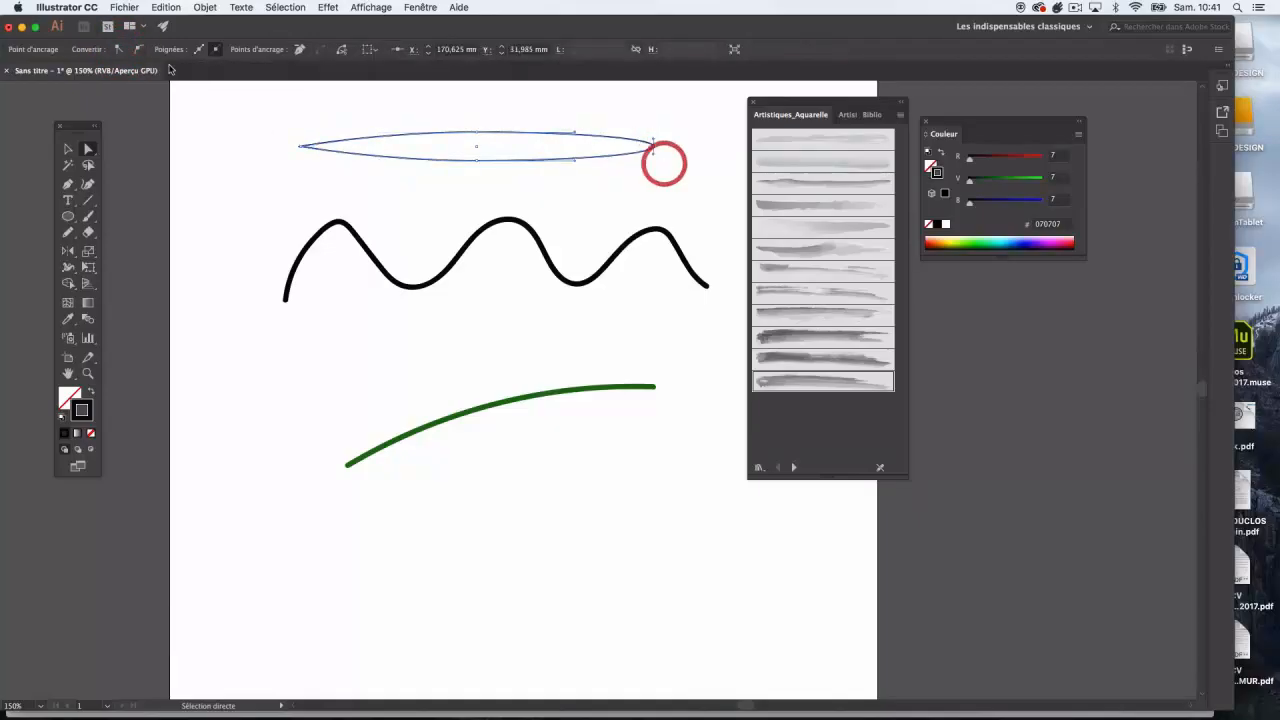
left_click(123, 52)
left_click(67, 149)
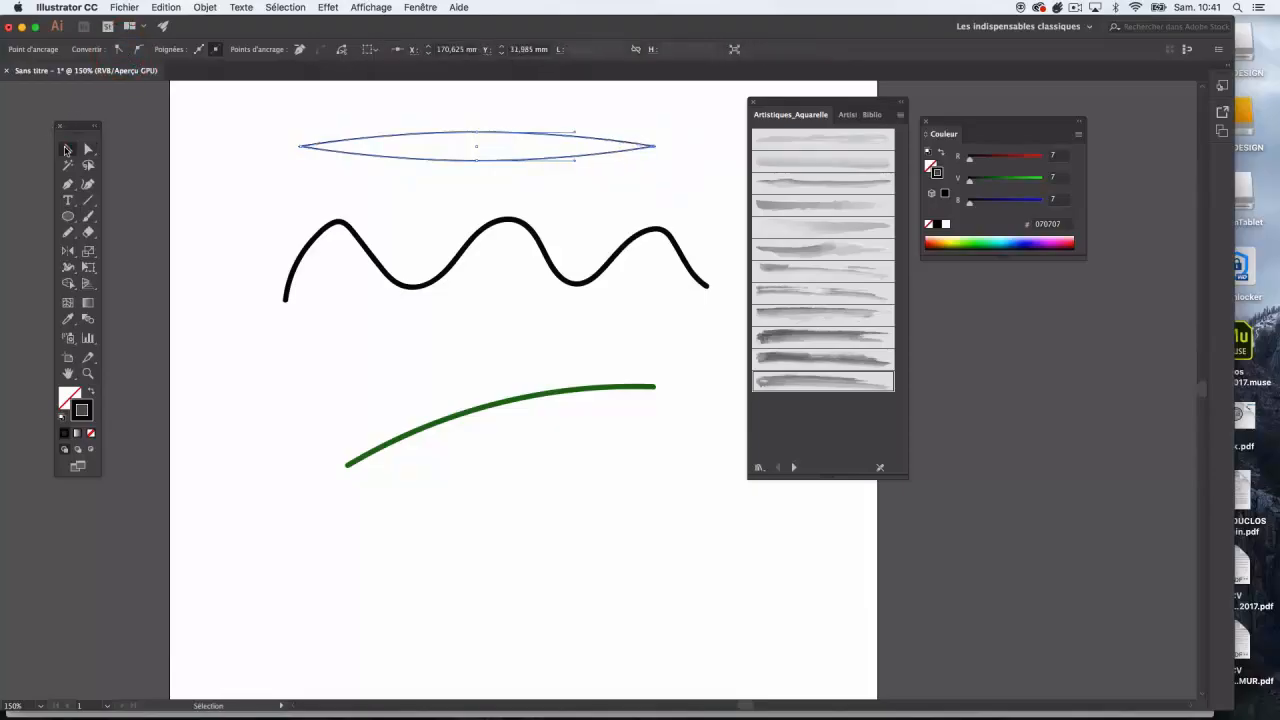
Swap the pointed ellipse's fill and stroke to make it solid black, and deselect it.
left_click(90, 392)
left_click(445, 190)
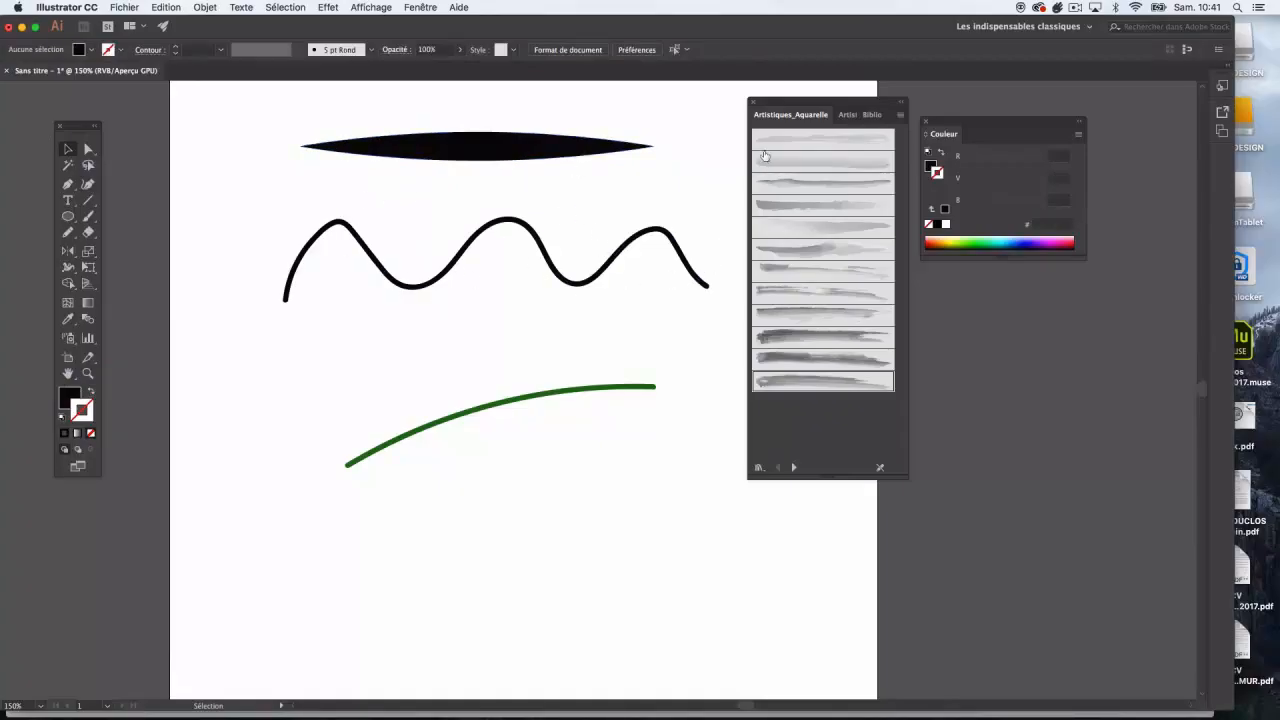
Try to add the black pointed shape to the Artistiques_Calligraphiques brush library, and check the other loaded libraries.
left_click_drag(517, 154, 482, 152)
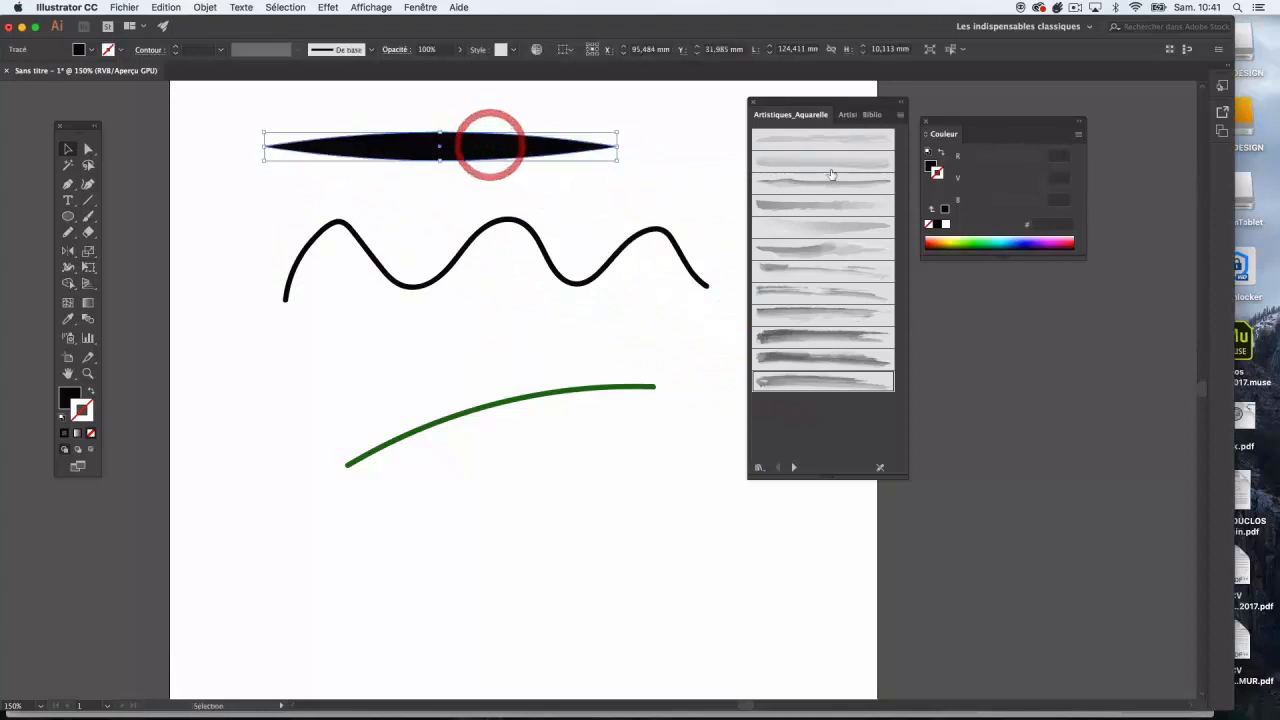
left_click(847, 115)
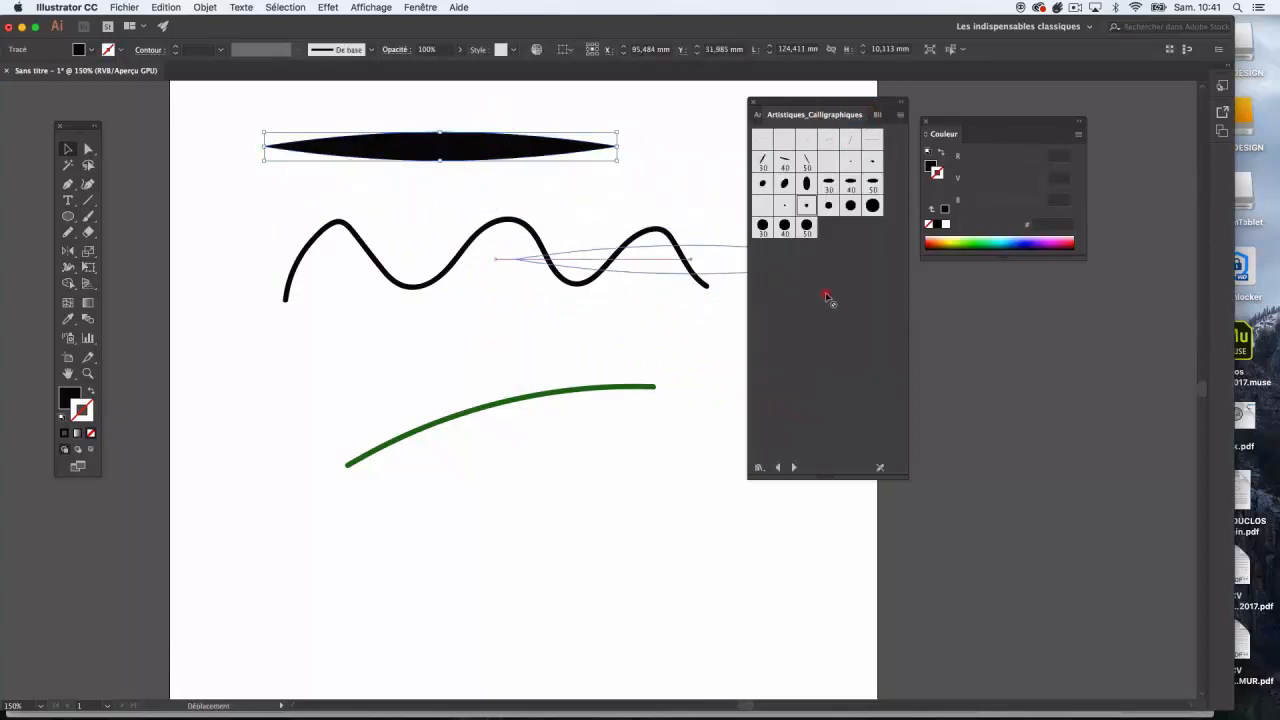
mouse_move(499, 147)
left_mouse_down()
mouse_move(520, 163)
mouse_move(512, 152)
left_mouse_up()
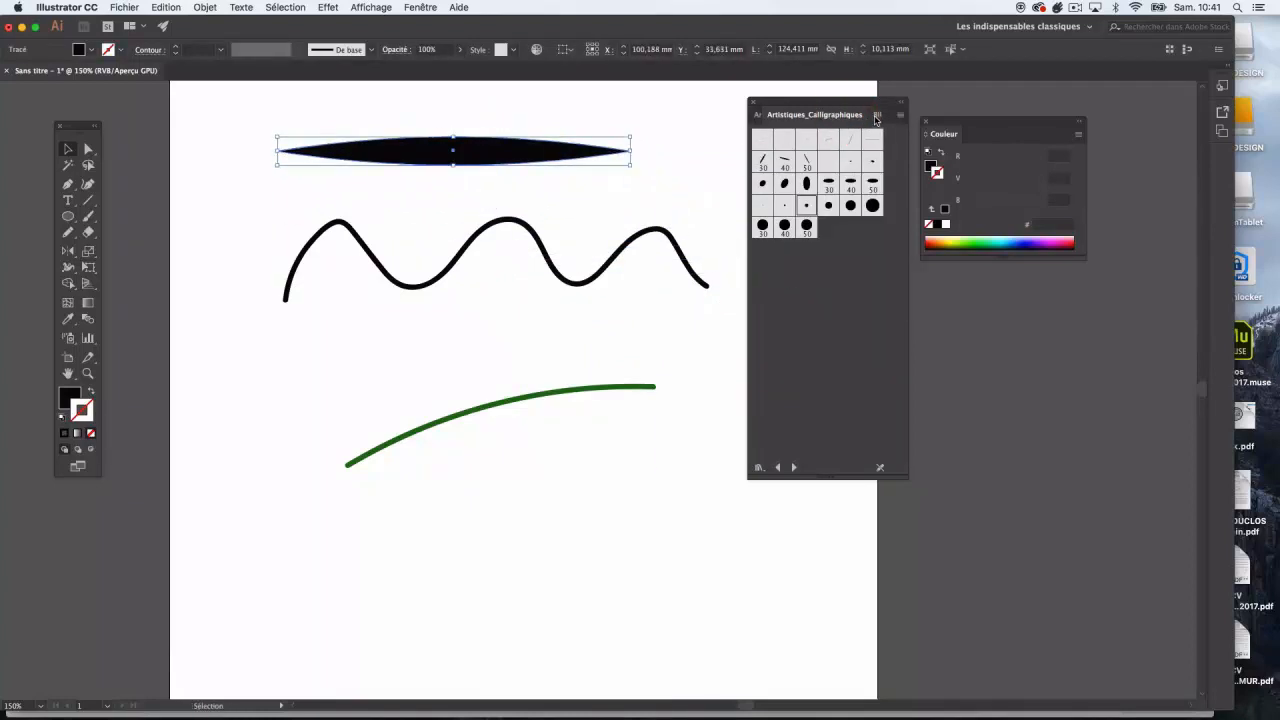
left_click(872, 116)
left_click(757, 116)
left_click(755, 116)
left_click_drag(773, 103, 784, 101)
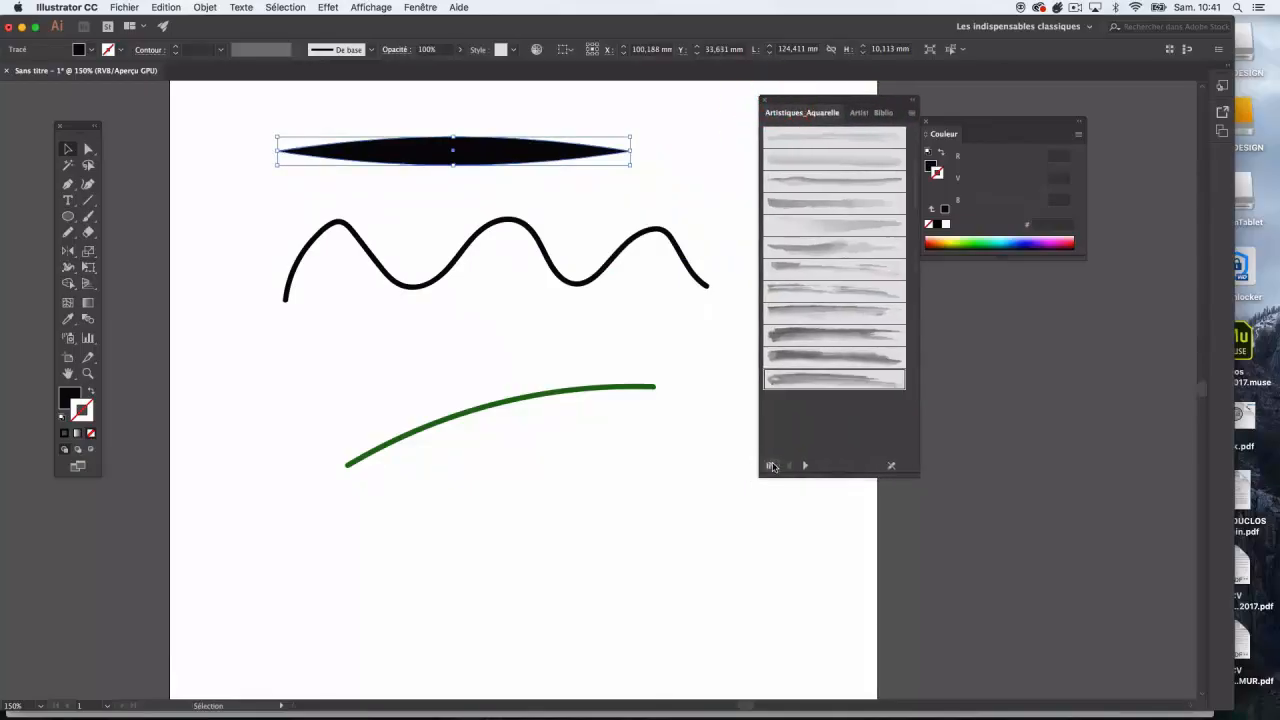
left_click(770, 465)
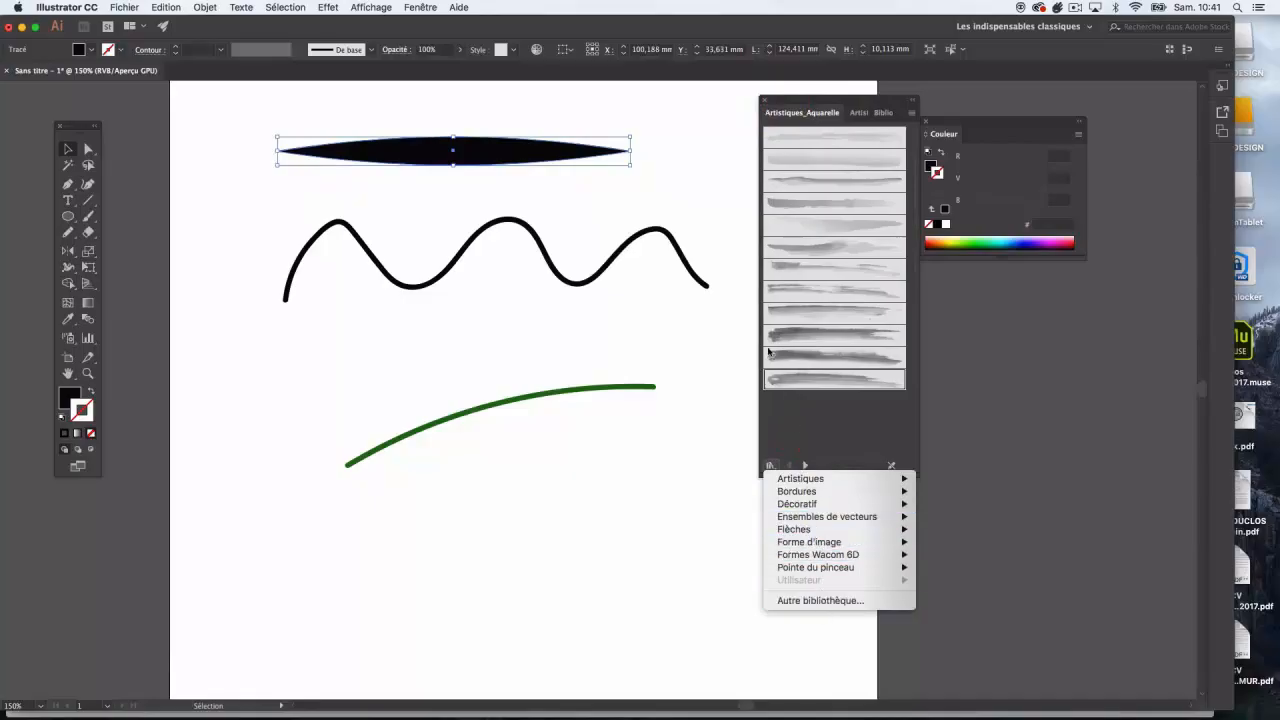
left_click(420, 8)
left_click(428, 8)
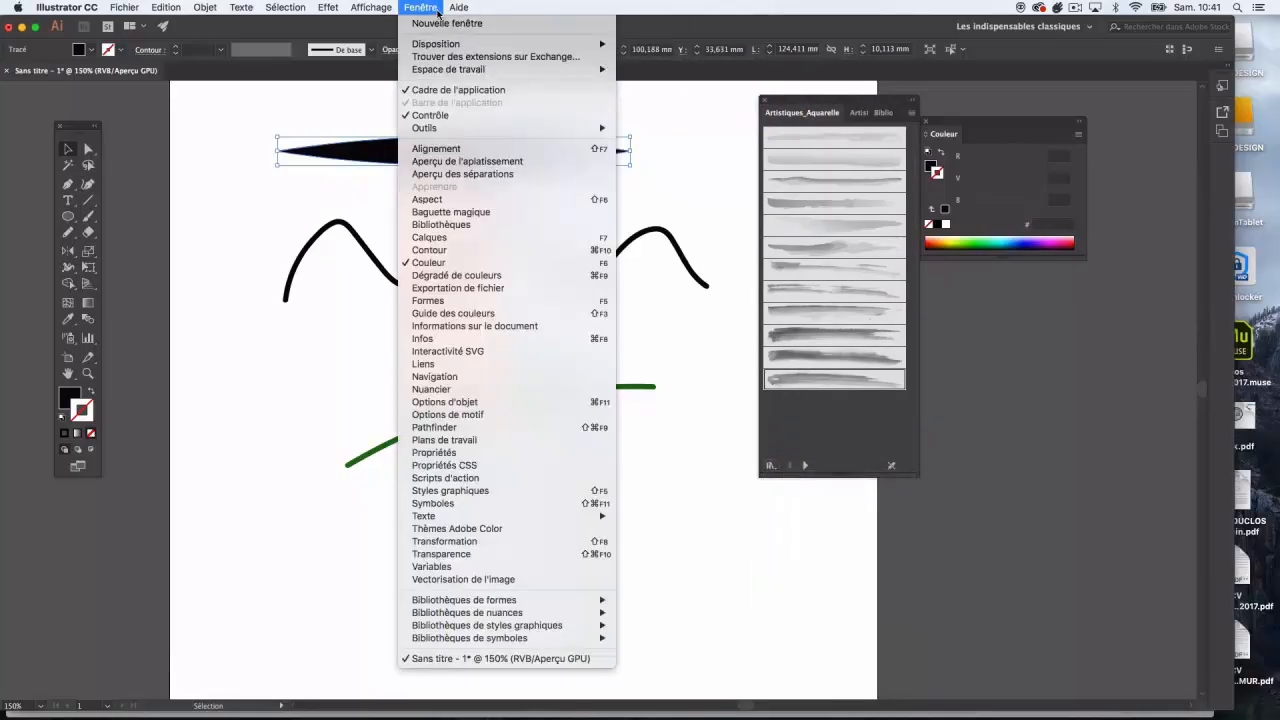
left_click(340, 102)
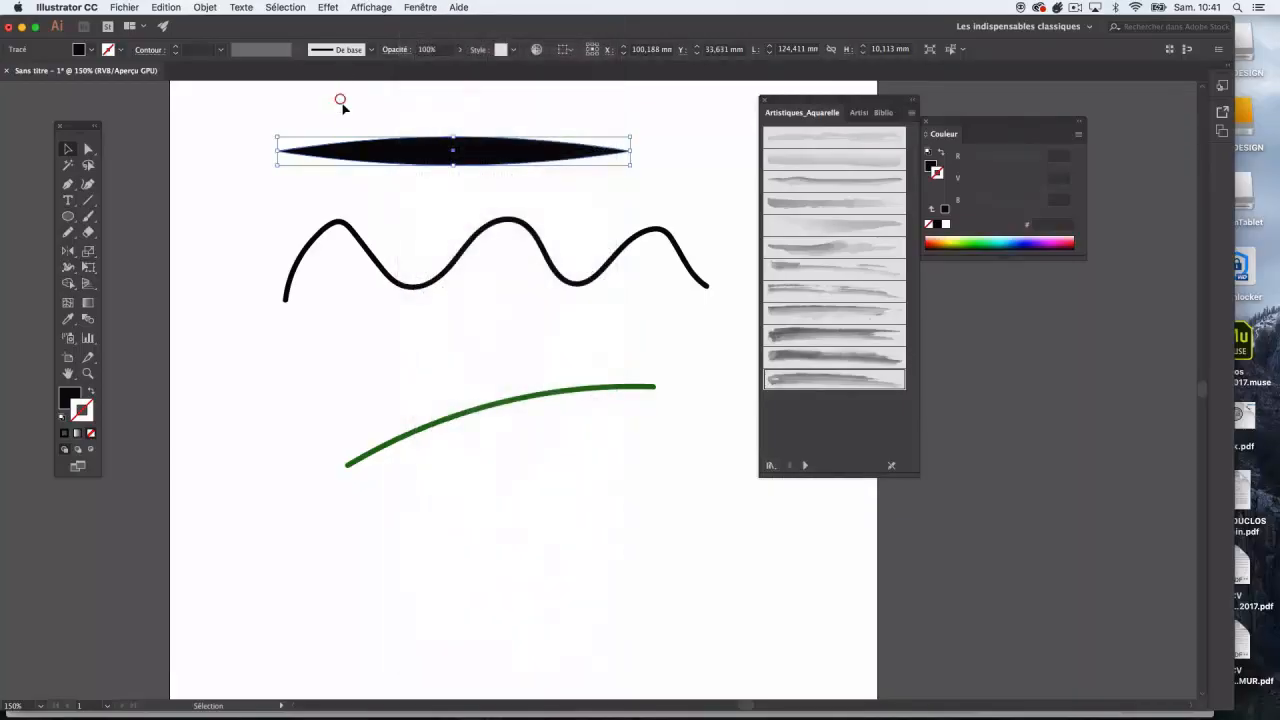